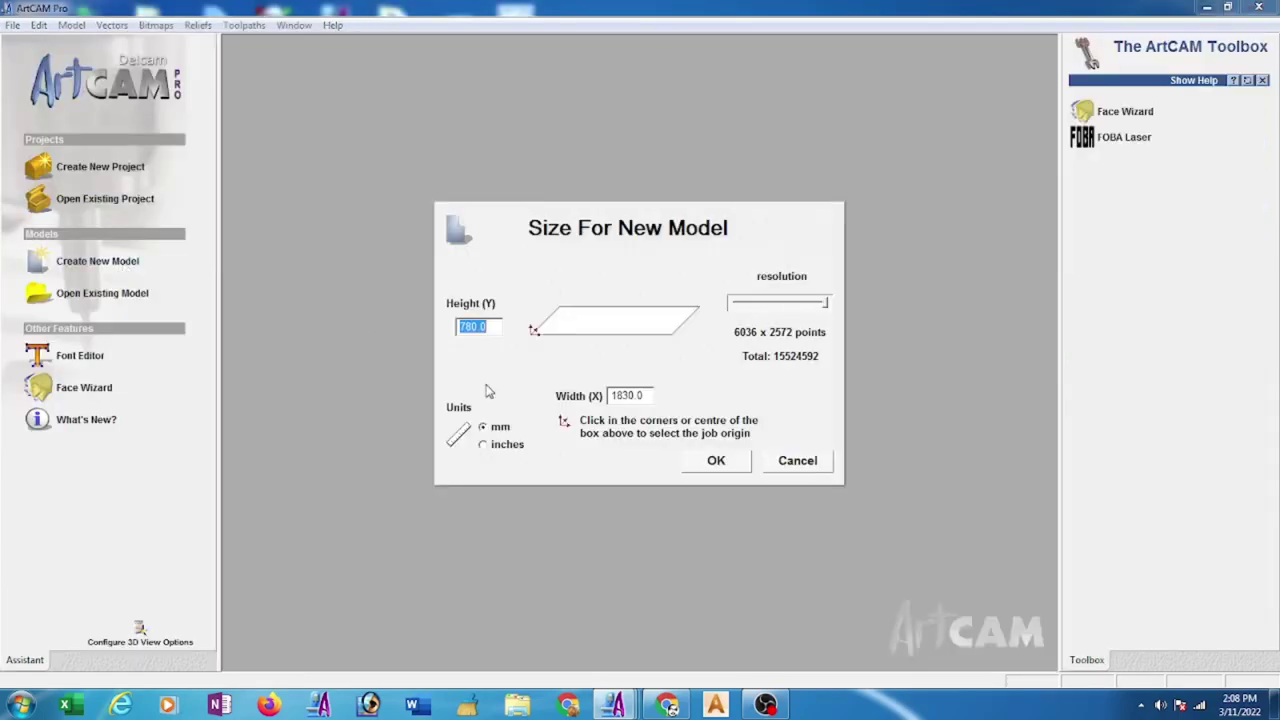
Create a new model in inches, 24 wide by 72 high
click(484, 446)
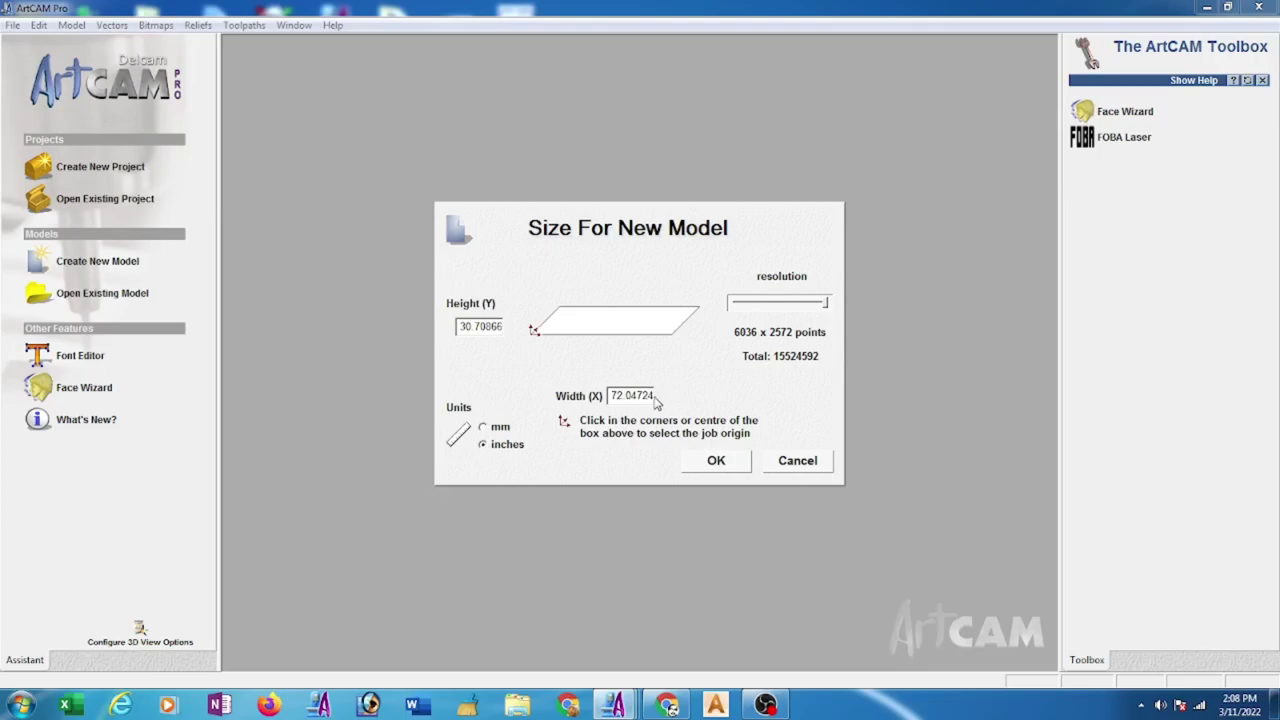
drag(656, 400, 569, 400)
text(24)
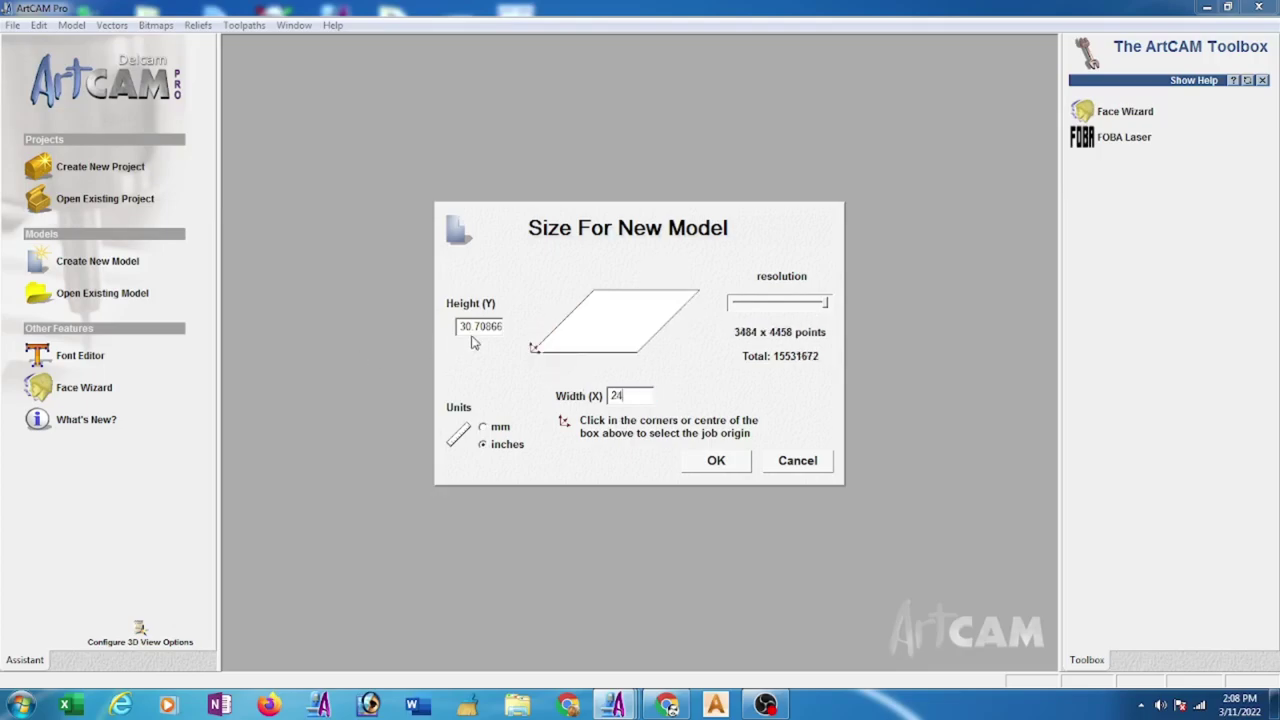
drag(504, 326, 414, 336)
text(7)
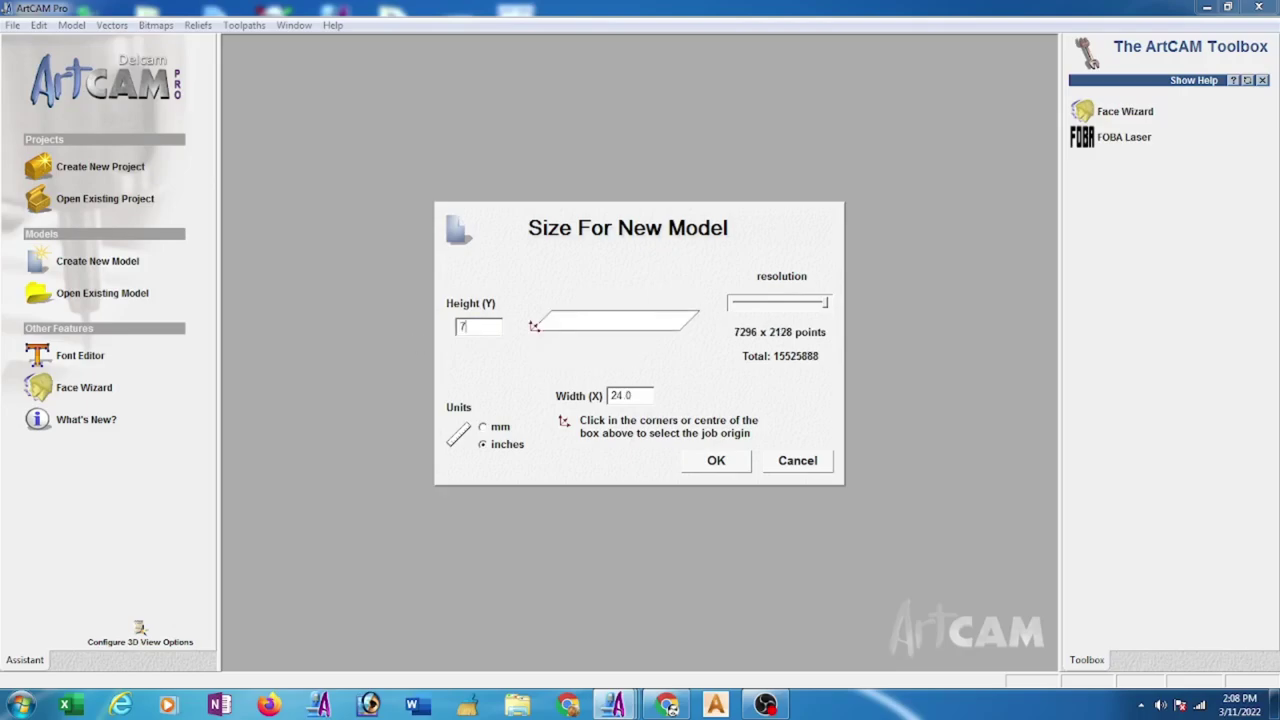
text(2)
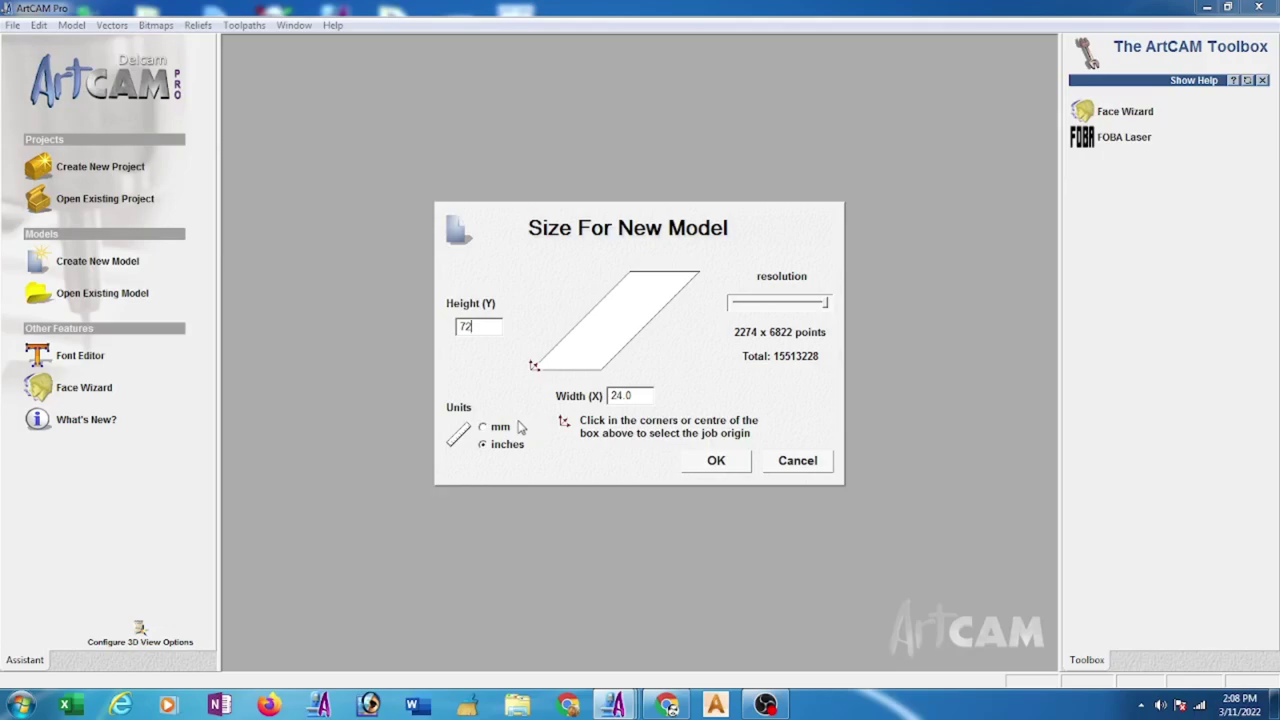
click(716, 461)
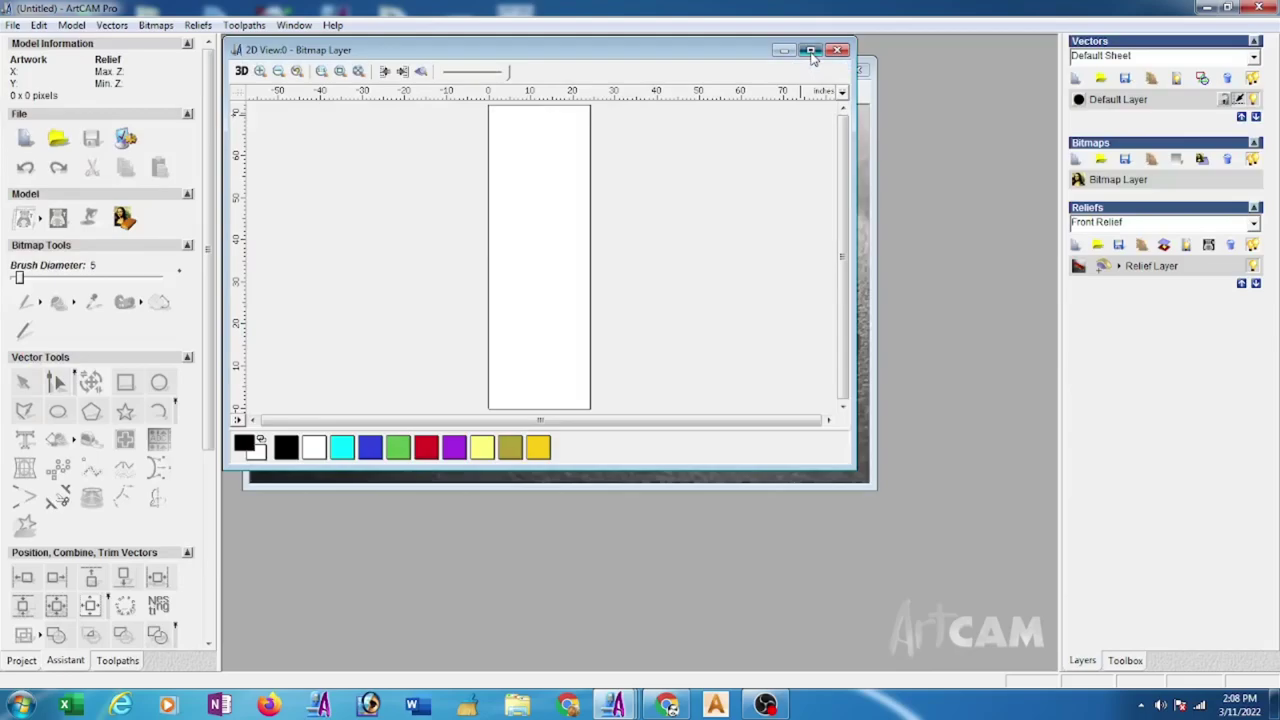
Maximize the 2D view and draw a 24 × 72 inch rectangle as the door outline
click(812, 51)
click(125, 382)
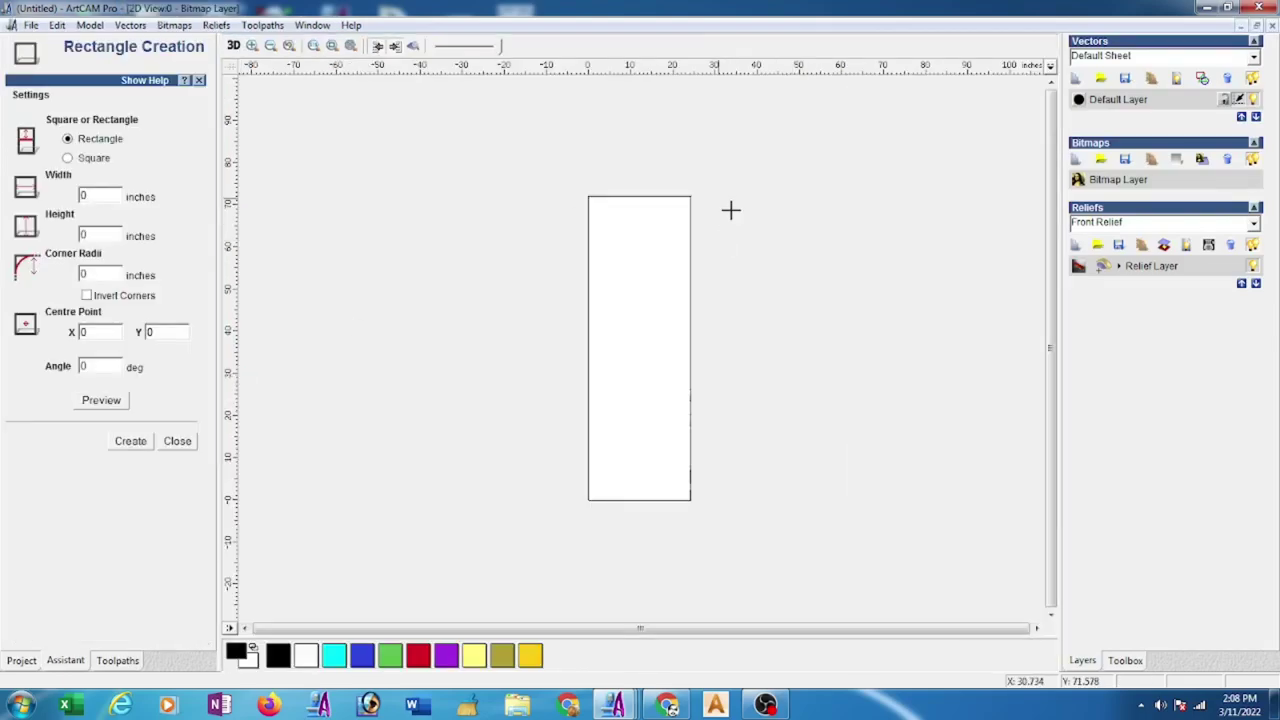
drag(586, 195, 692, 497)
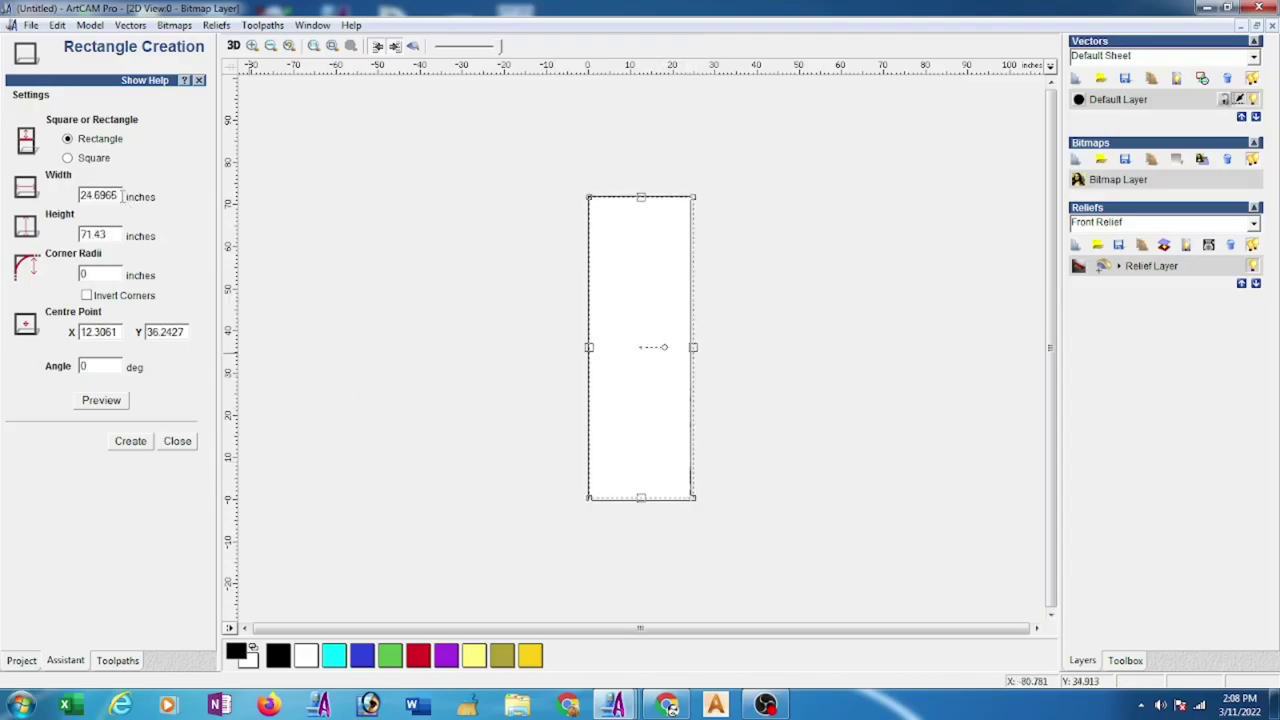
drag(122, 196, 8, 202)
text(24)
drag(100, 234, 73, 243)
text(72)
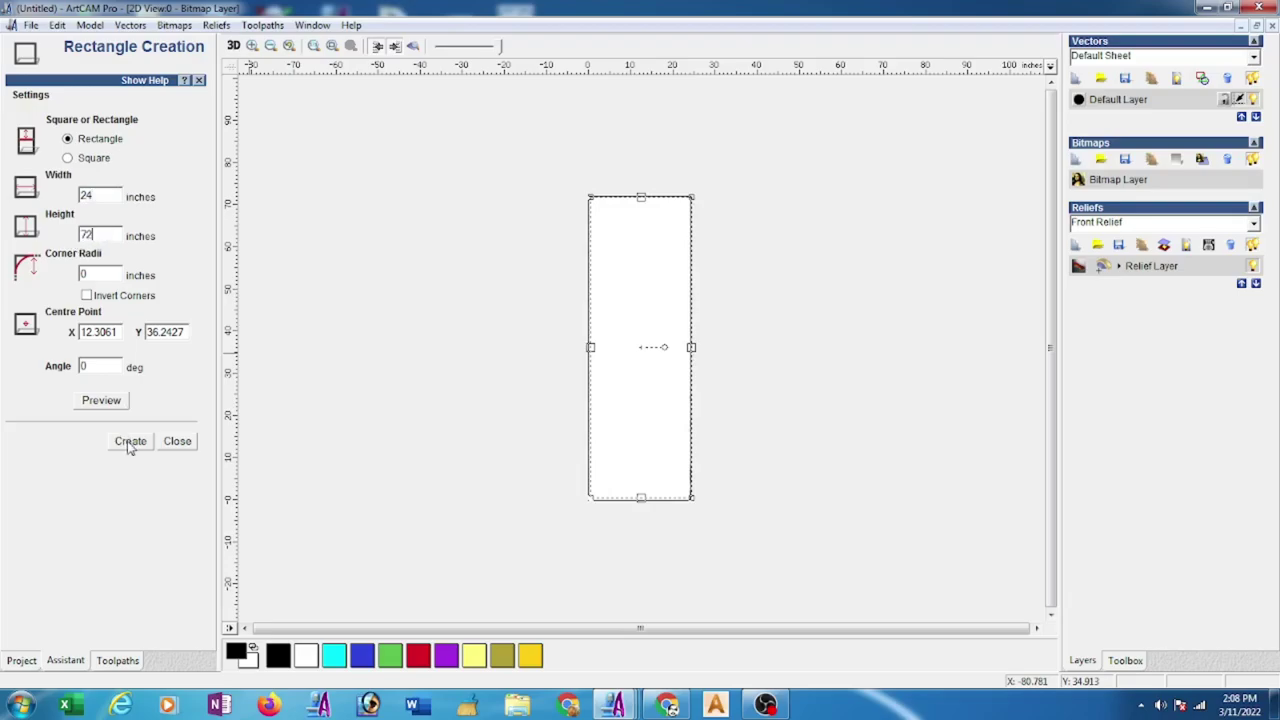
click(130, 444)
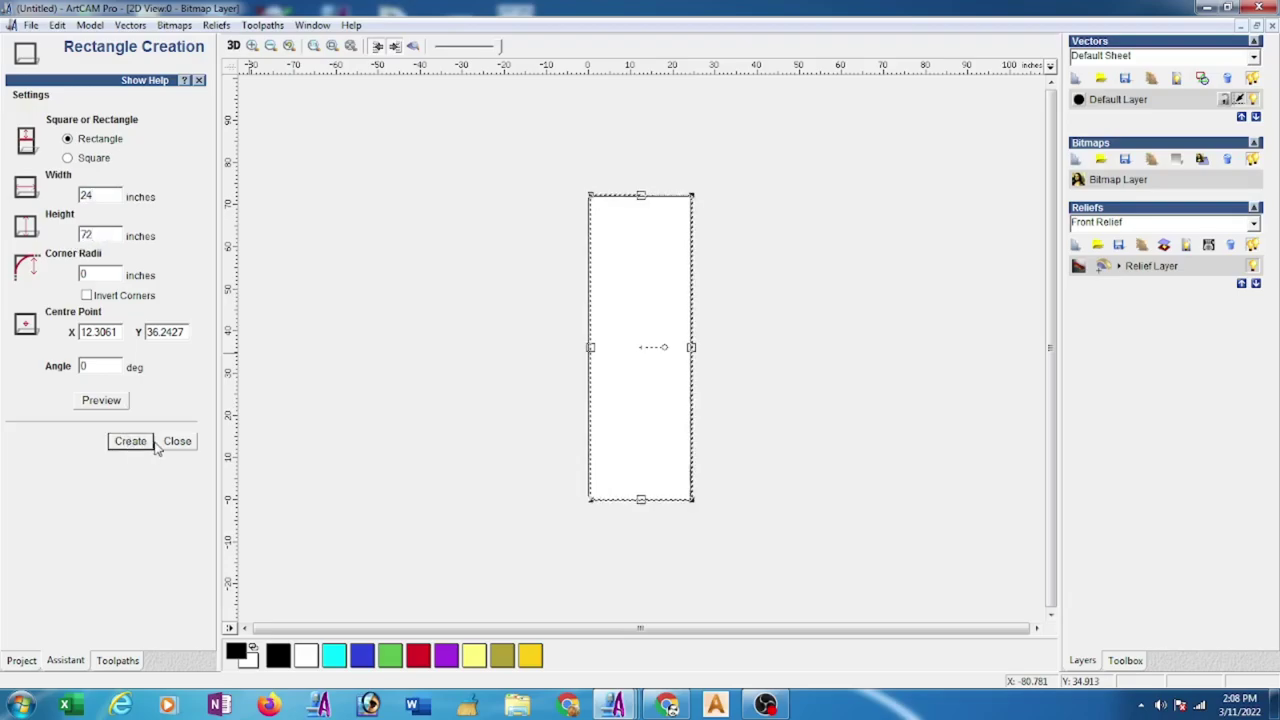
click(177, 443)
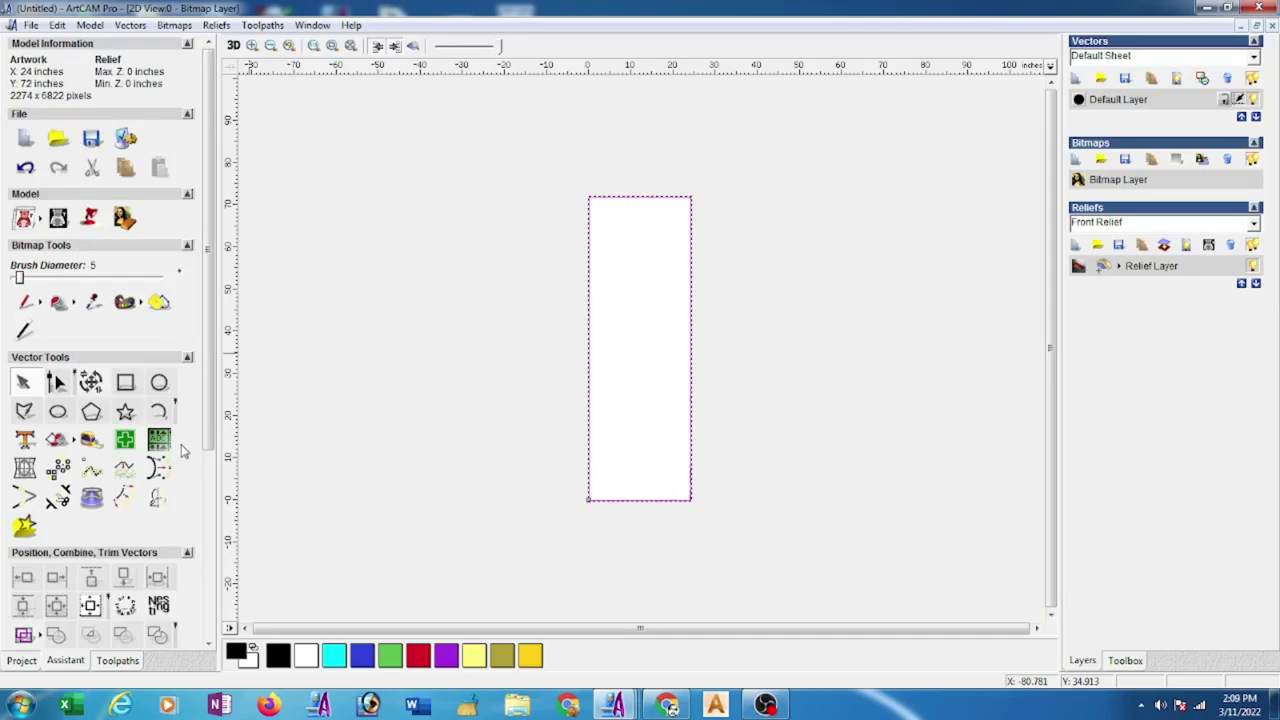
Offset the door outline 4 inches inward with sharp corners to form the inner border
click(120, 502)
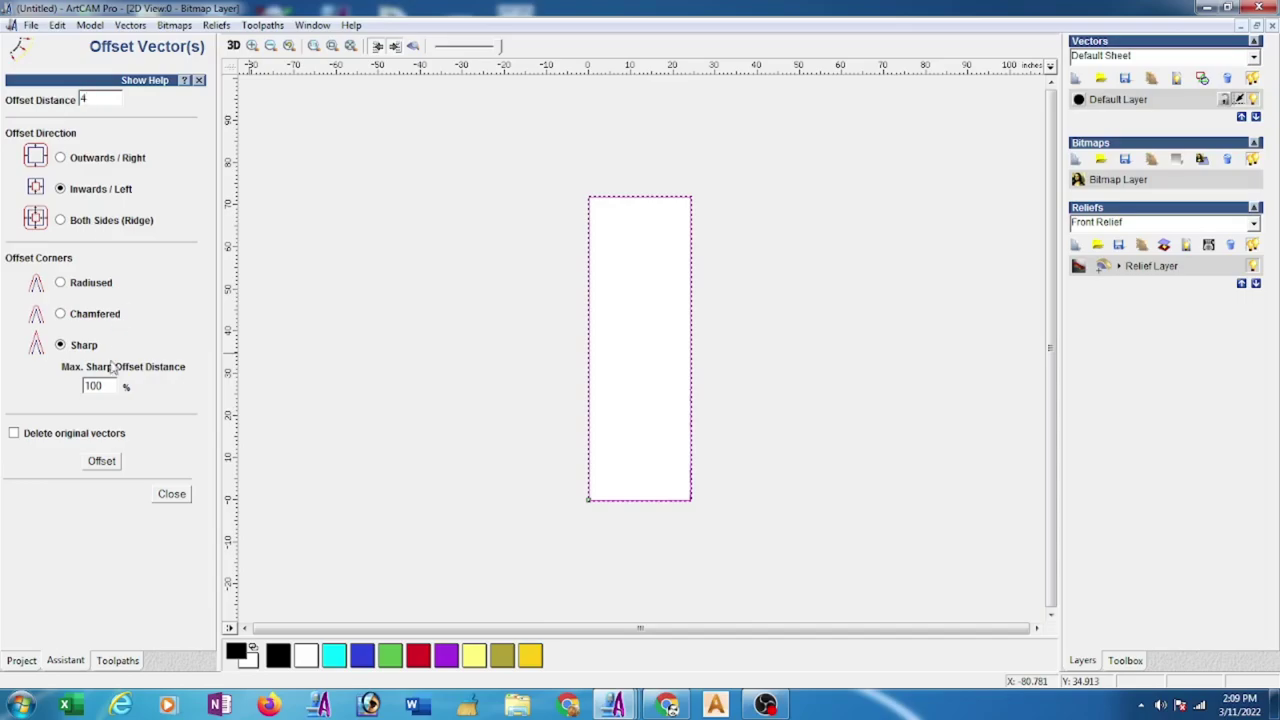
click(101, 462)
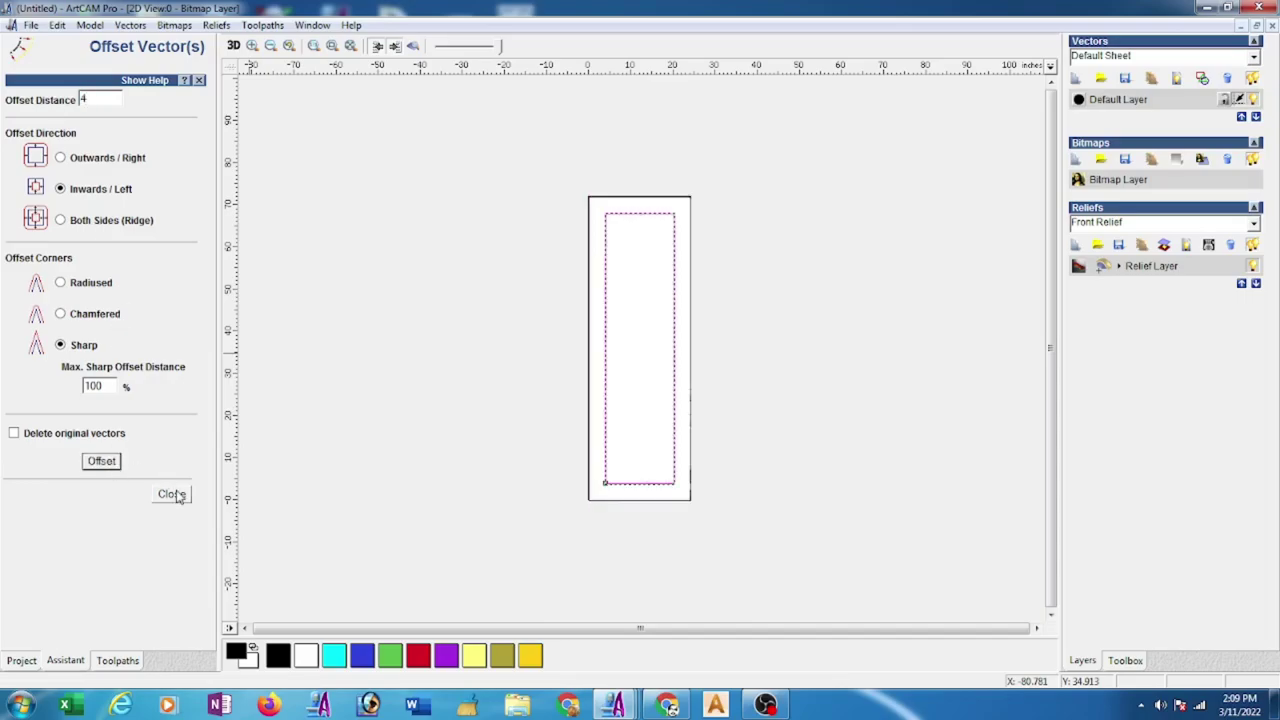
click(171, 494)
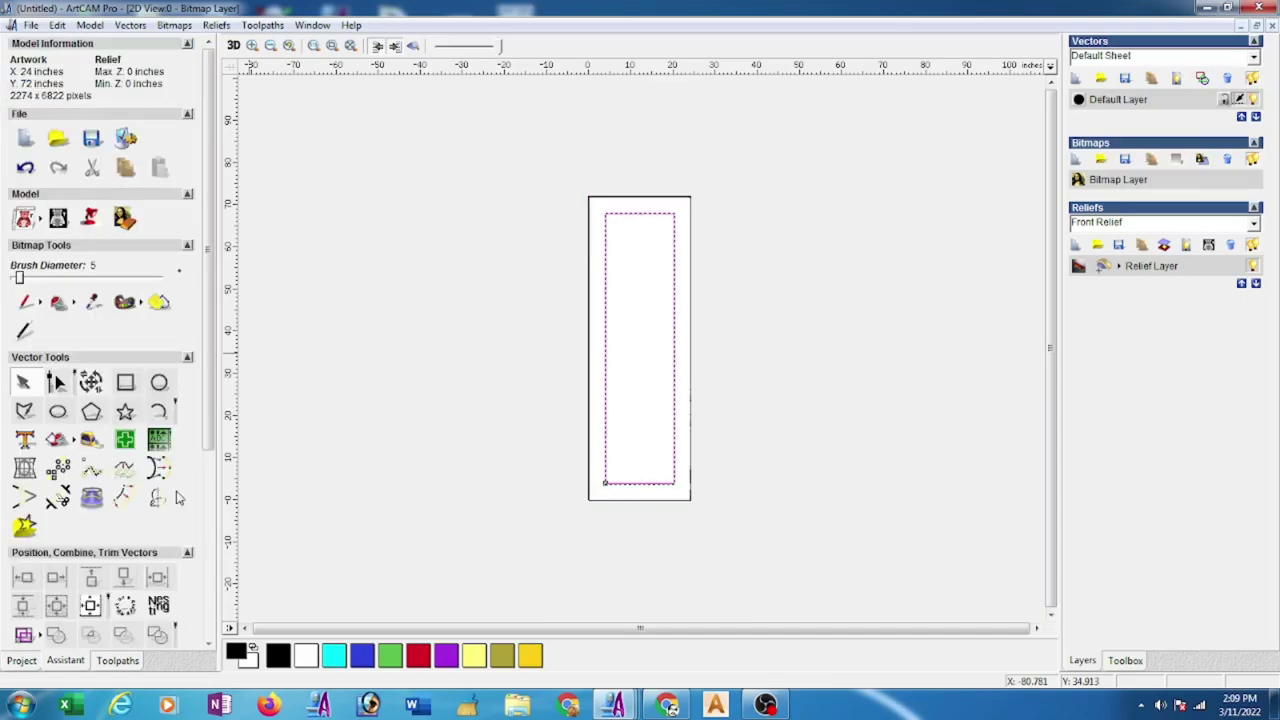
click(124, 383)
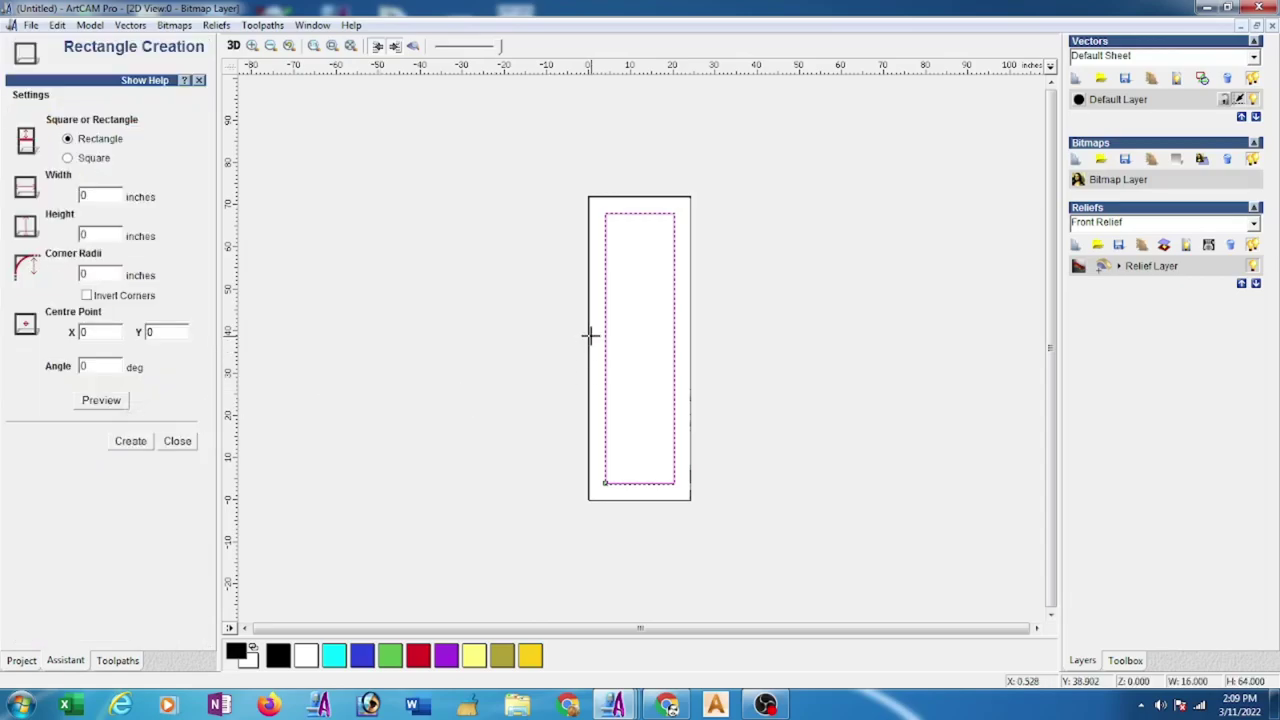
Draw a horizontal bar 4 inches high across the middle of the door
drag(590, 336, 704, 355)
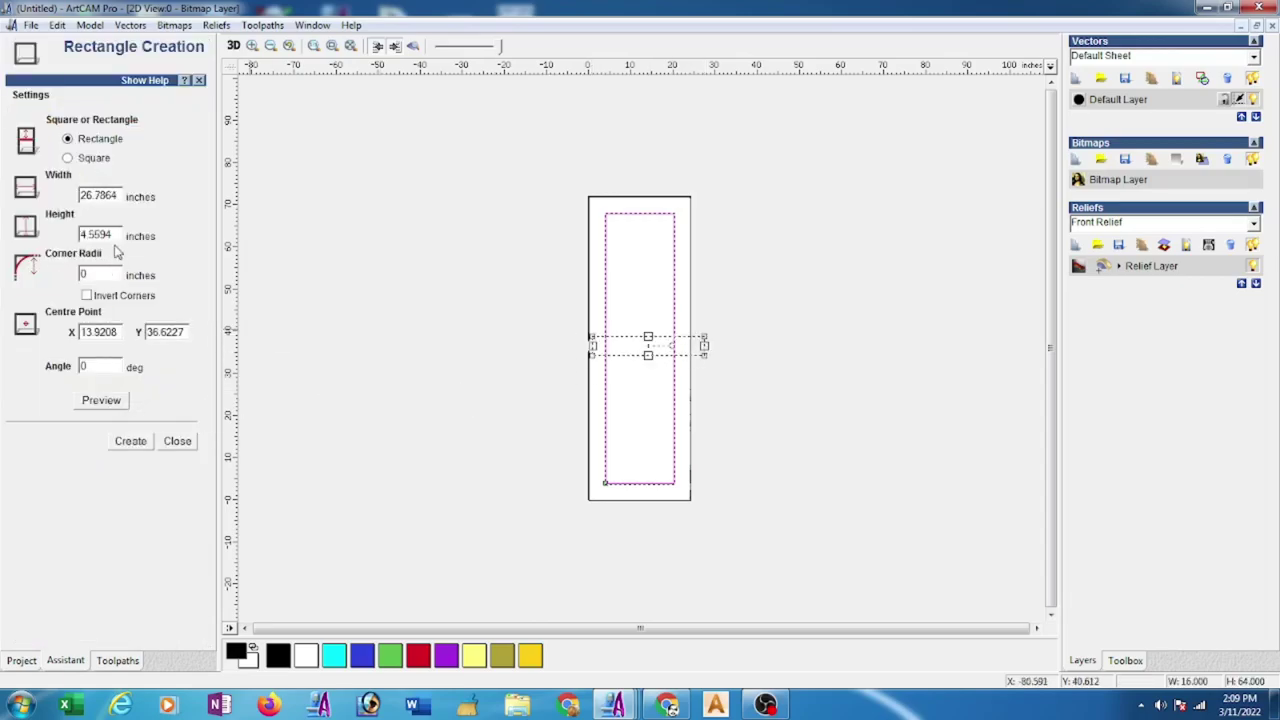
drag(116, 234, 88, 234)
key(BackSpace)
click(131, 446)
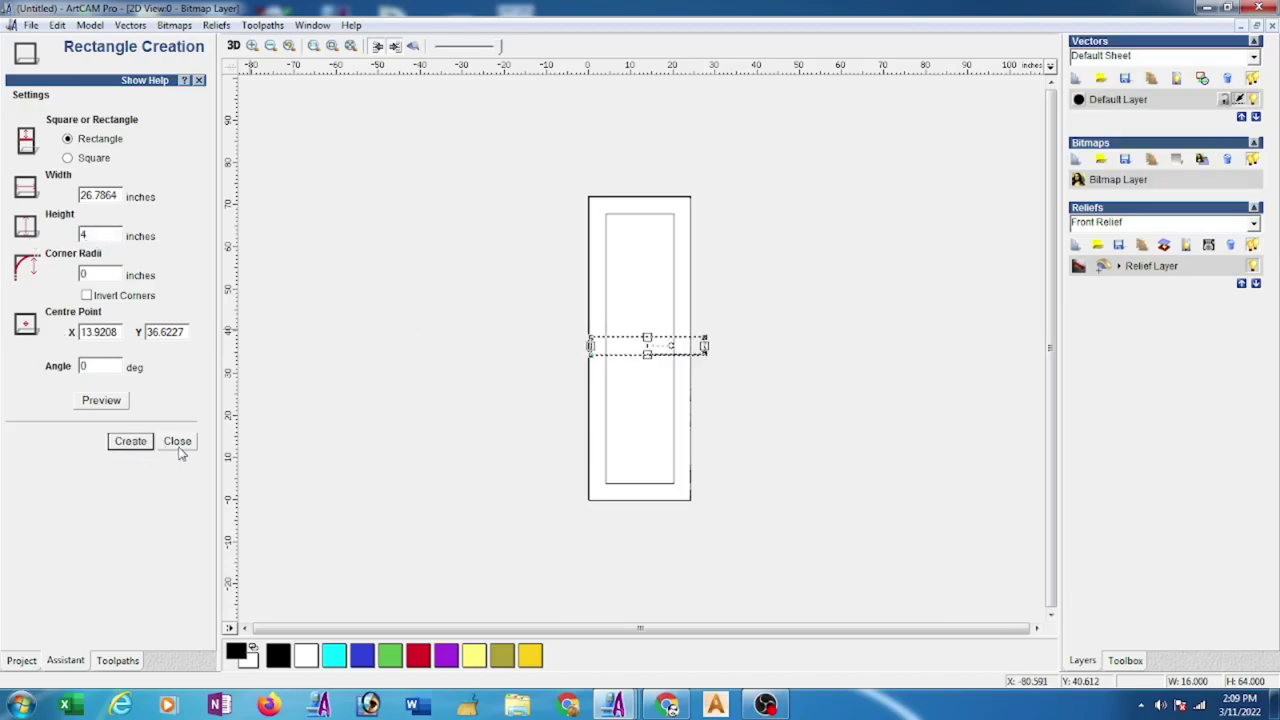
click(178, 444)
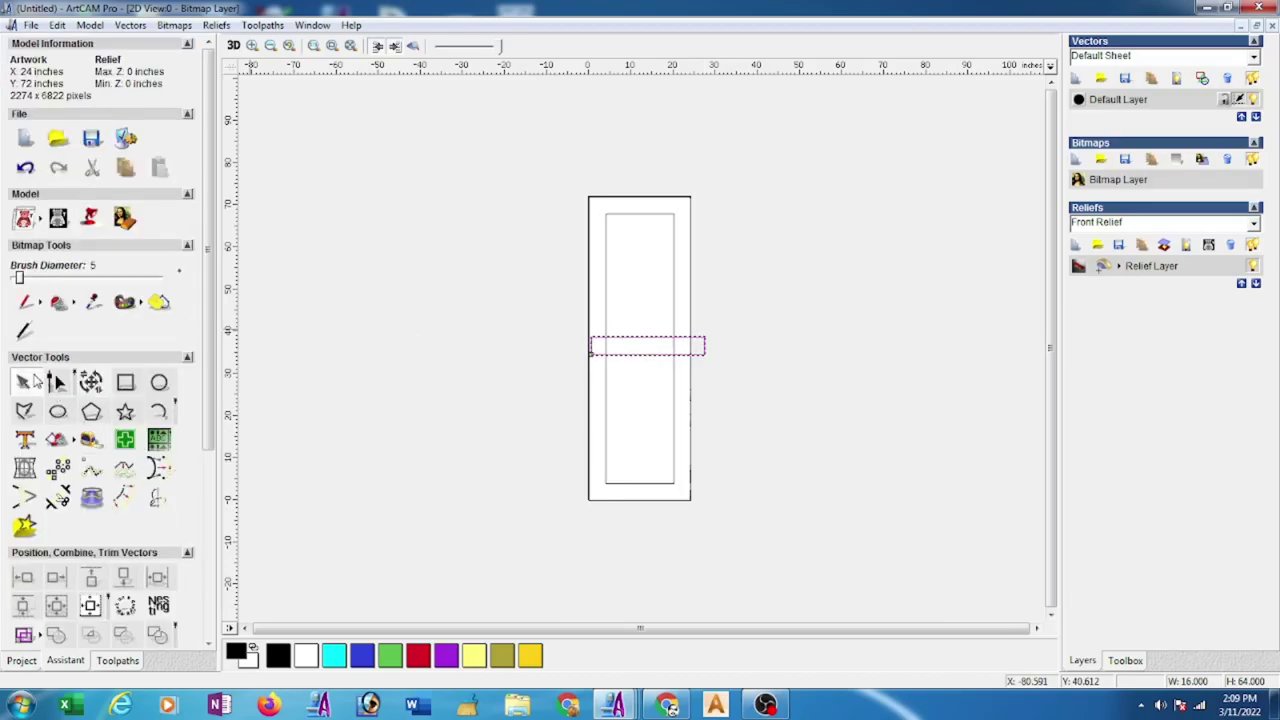
Subtract the bar from the inner border rectangle, leaving upper and lower panels
click(28, 384)
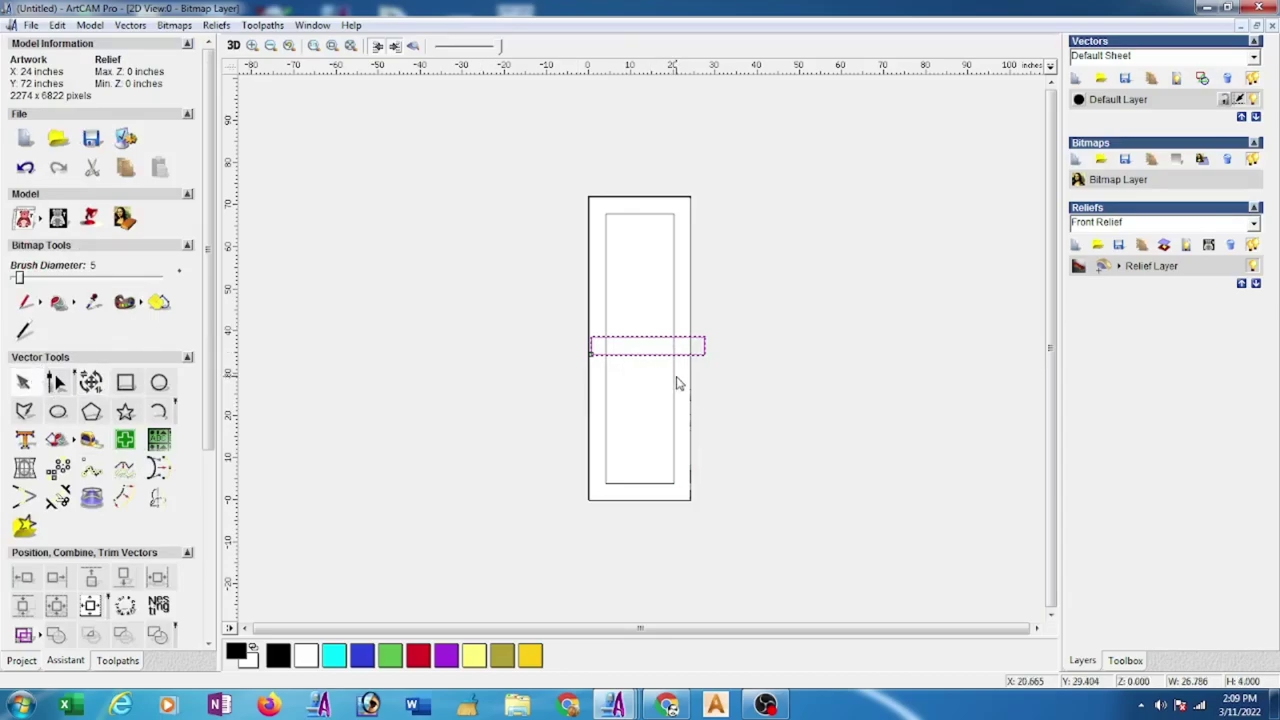
click(752, 356)
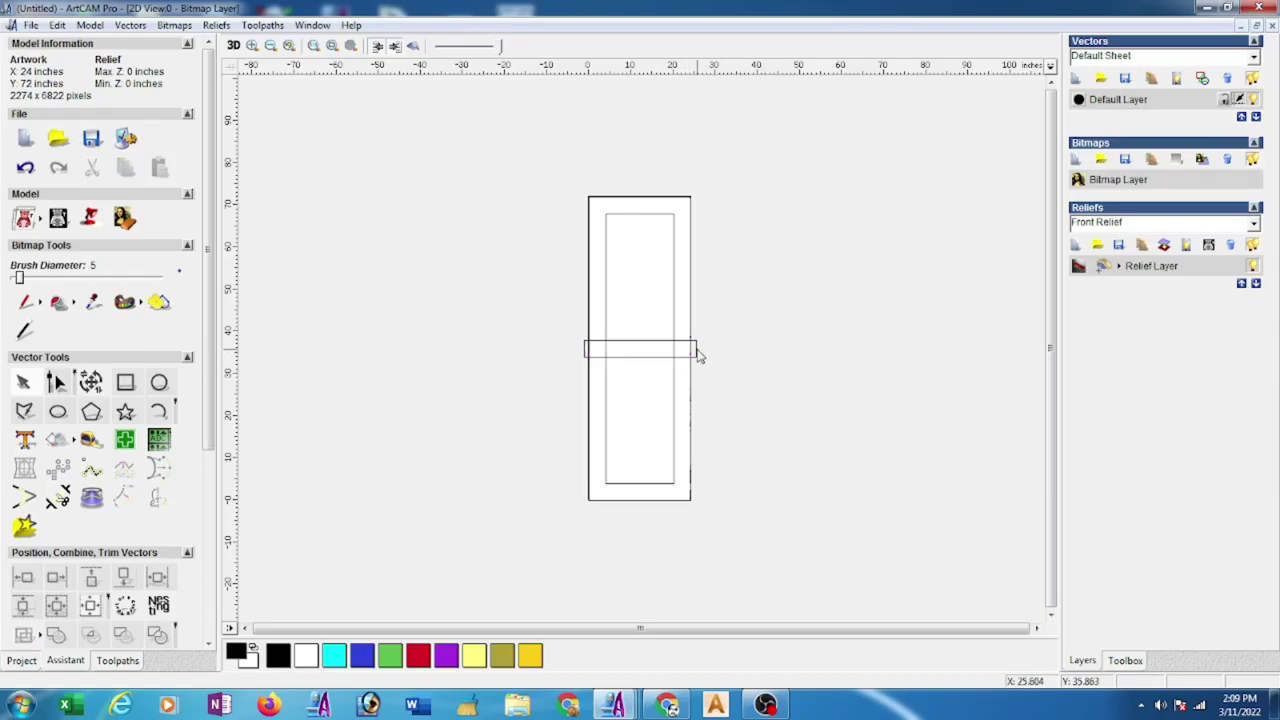
click(674, 309)
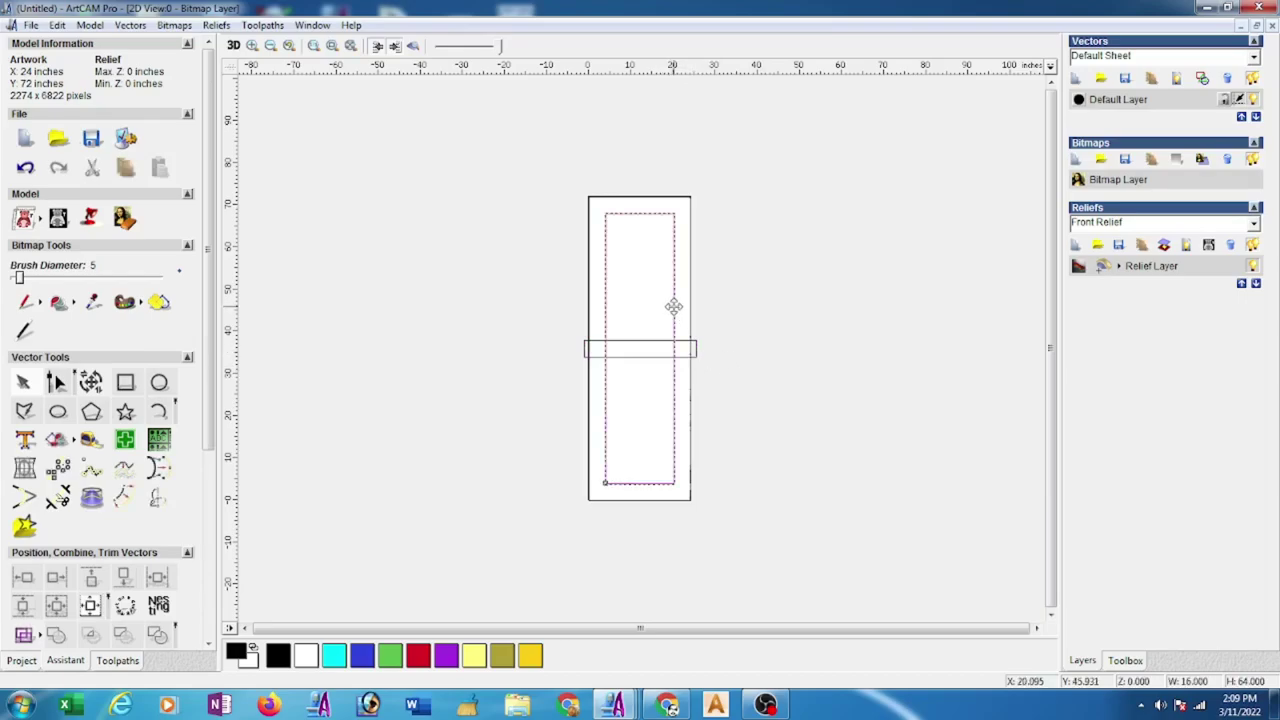
shift+click(695, 349)
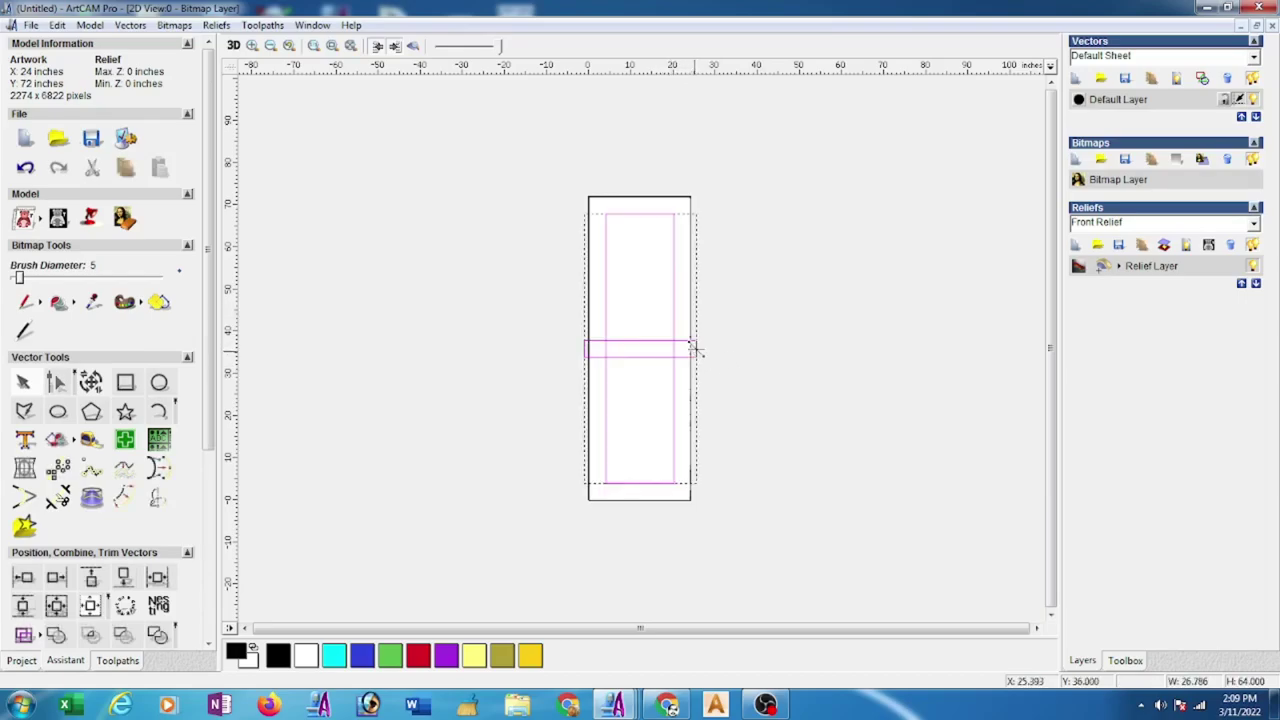
drag(208, 446, 213, 541)
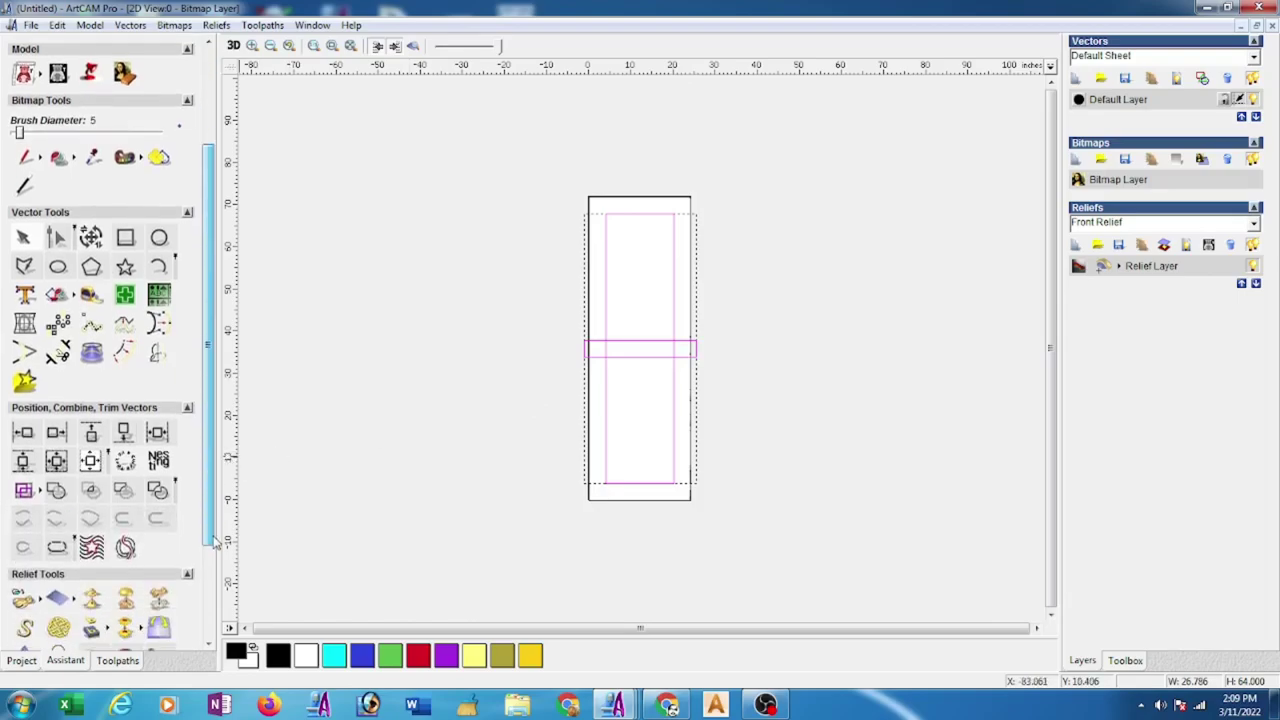
click(127, 493)
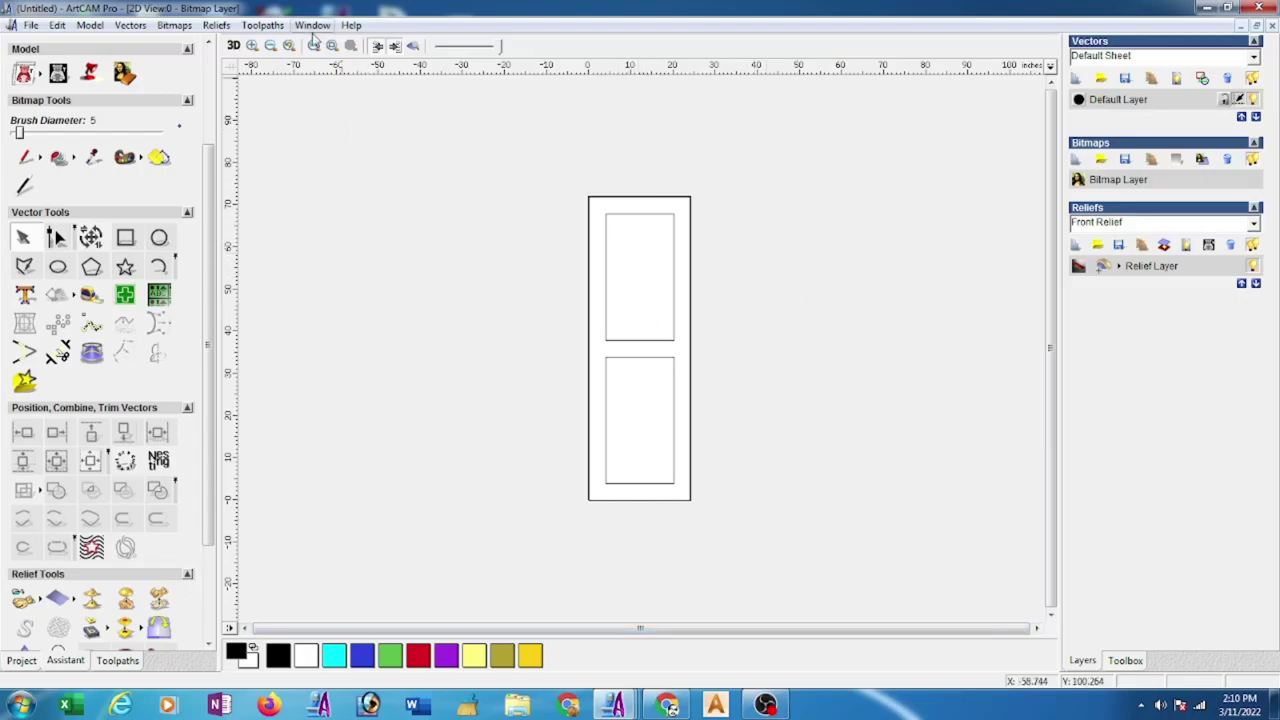
Import the top1 relief clipart from file and move it off the door
click(216, 25)
click(245, 108)
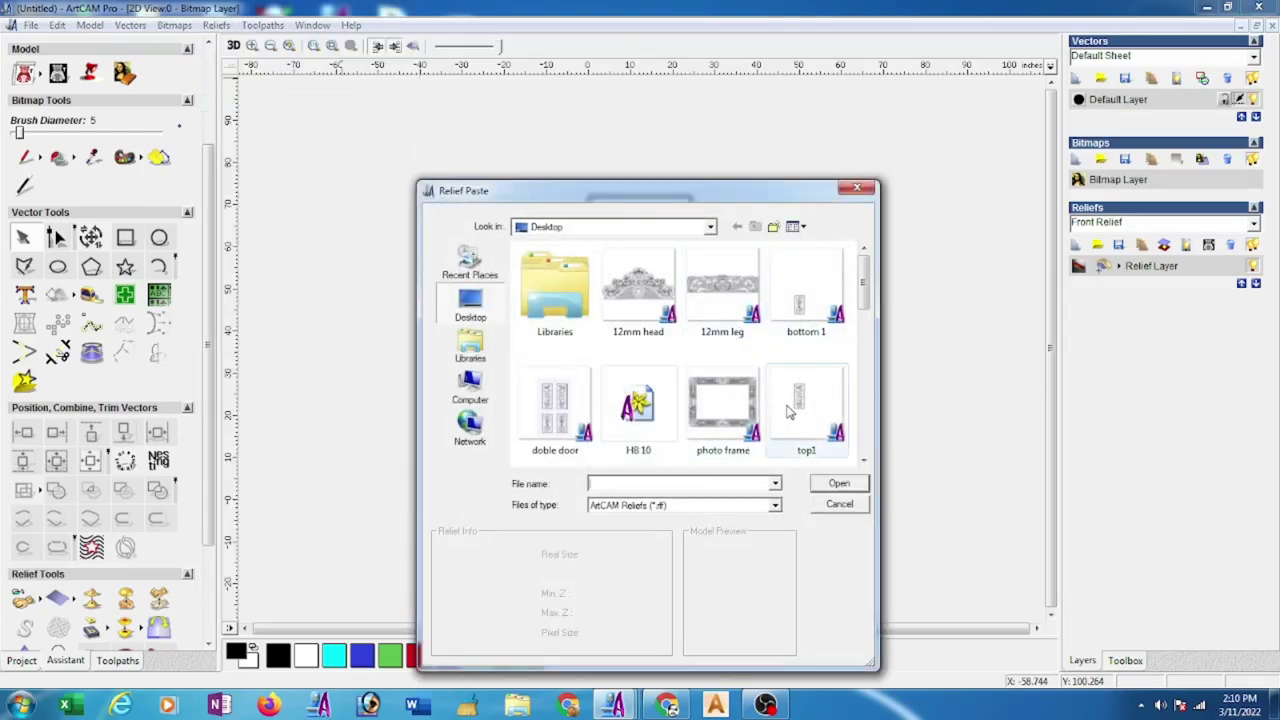
double_click(796, 406)
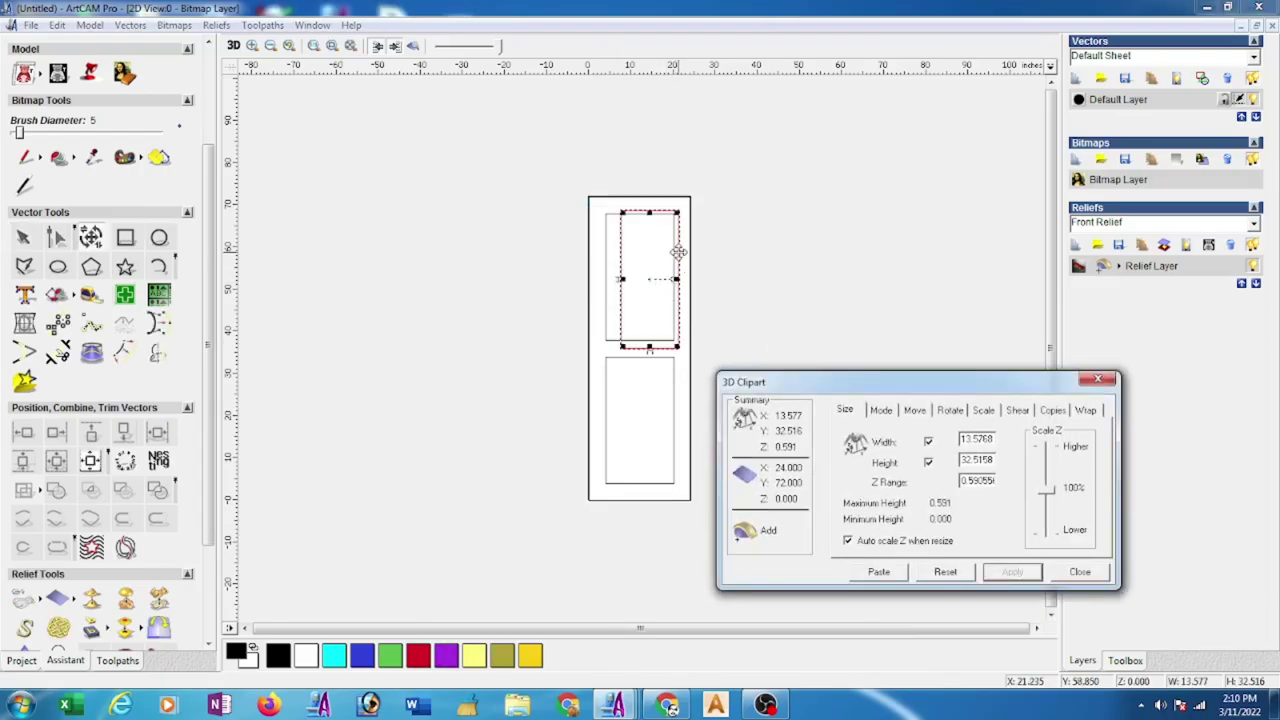
drag(678, 252, 802, 260)
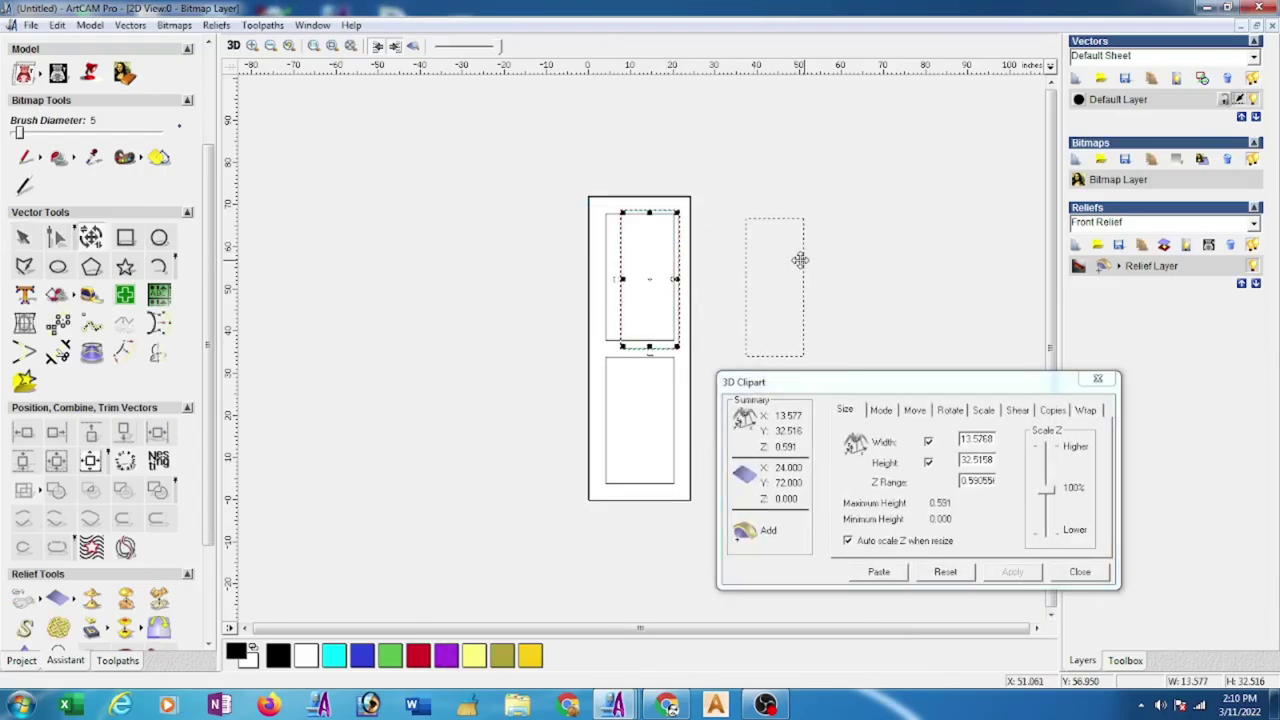
Resize the top1 relief to 16 wide by 30 high
click(605, 268)
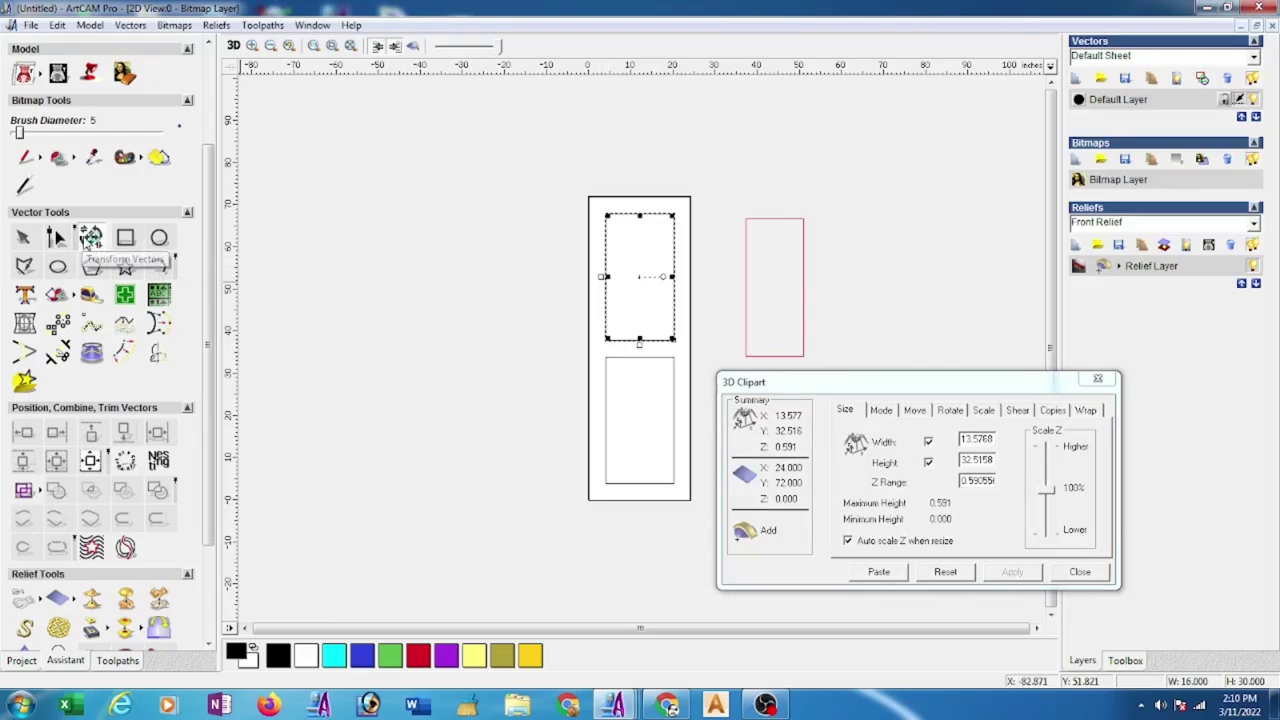
click(90, 237)
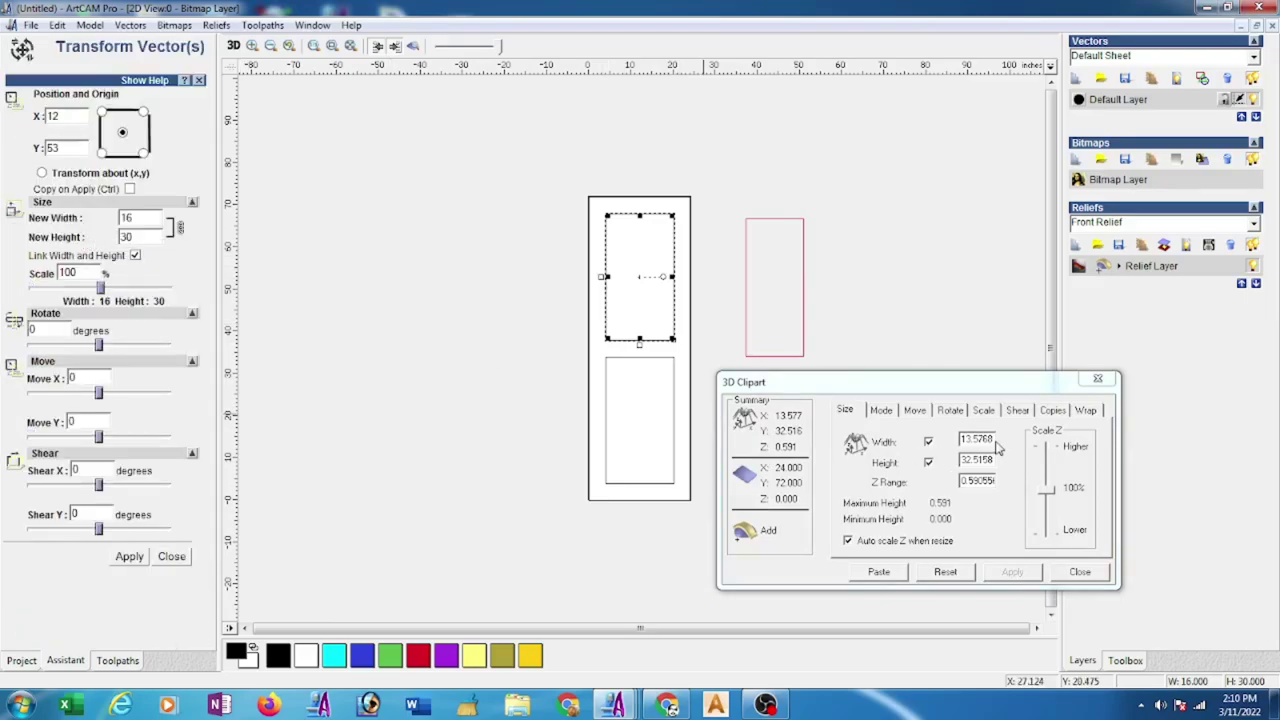
click(919, 433)
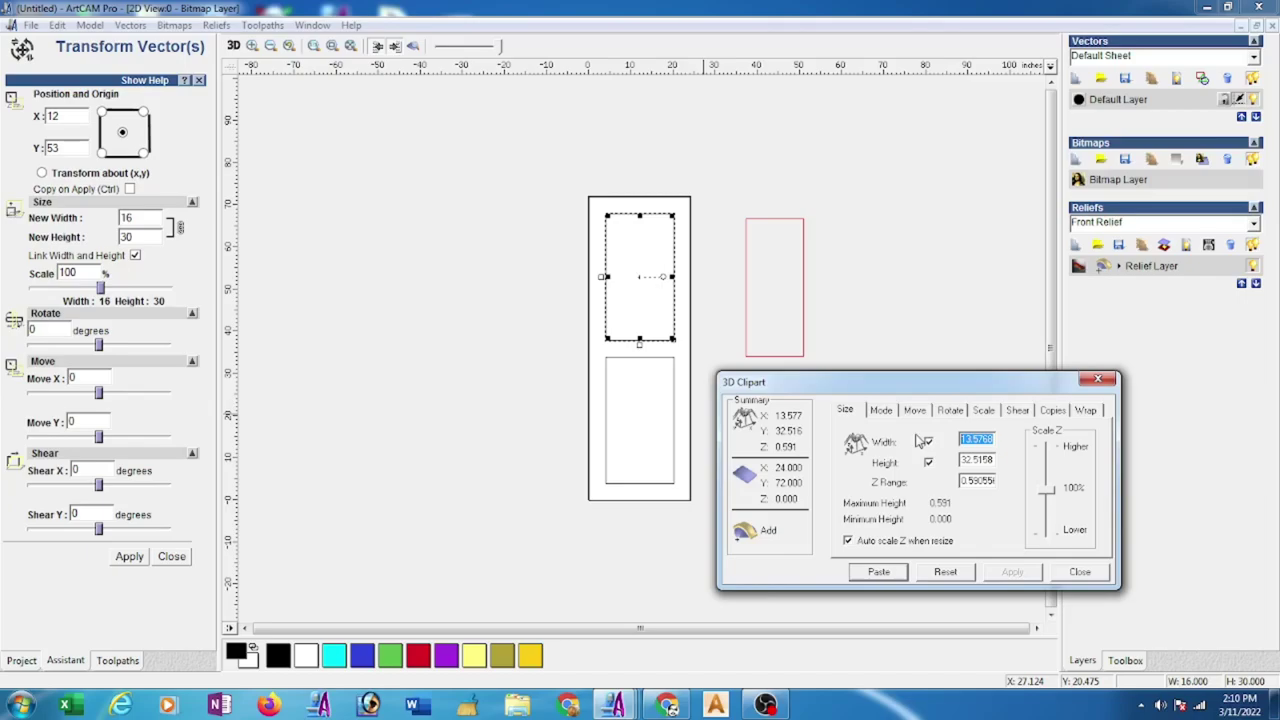
text(16)
click(994, 459)
text(30)
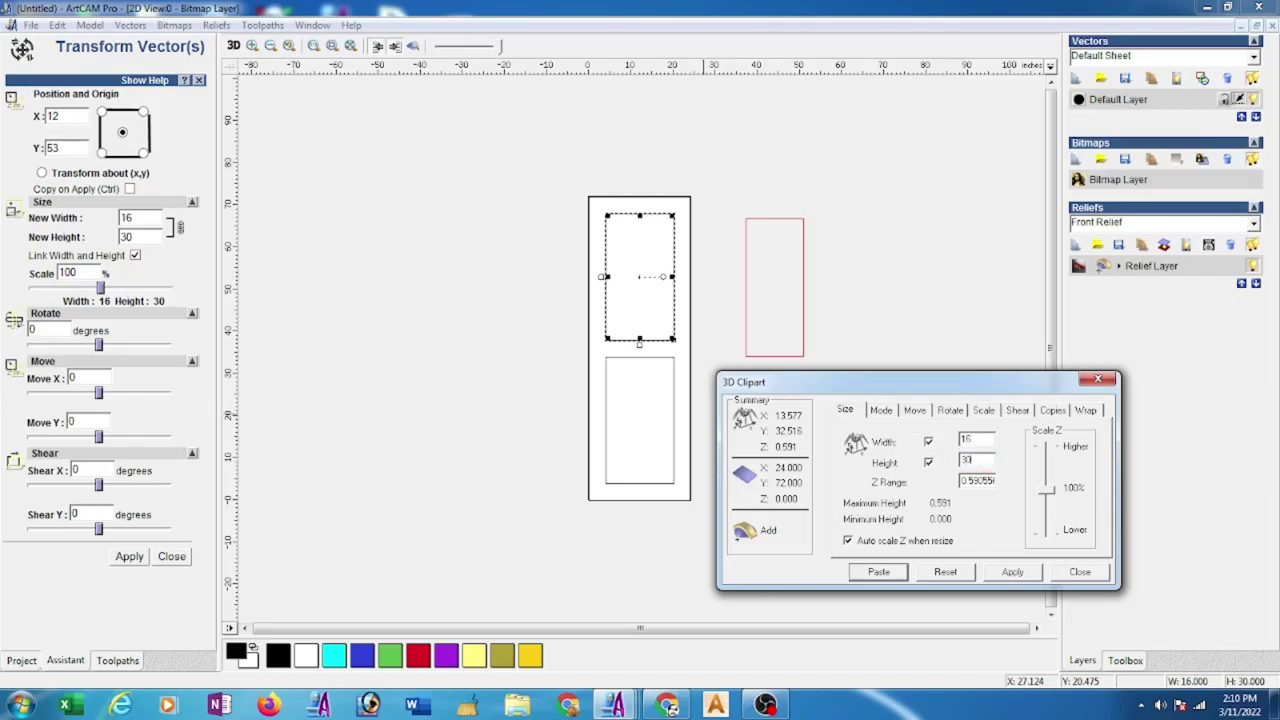
click(1008, 572)
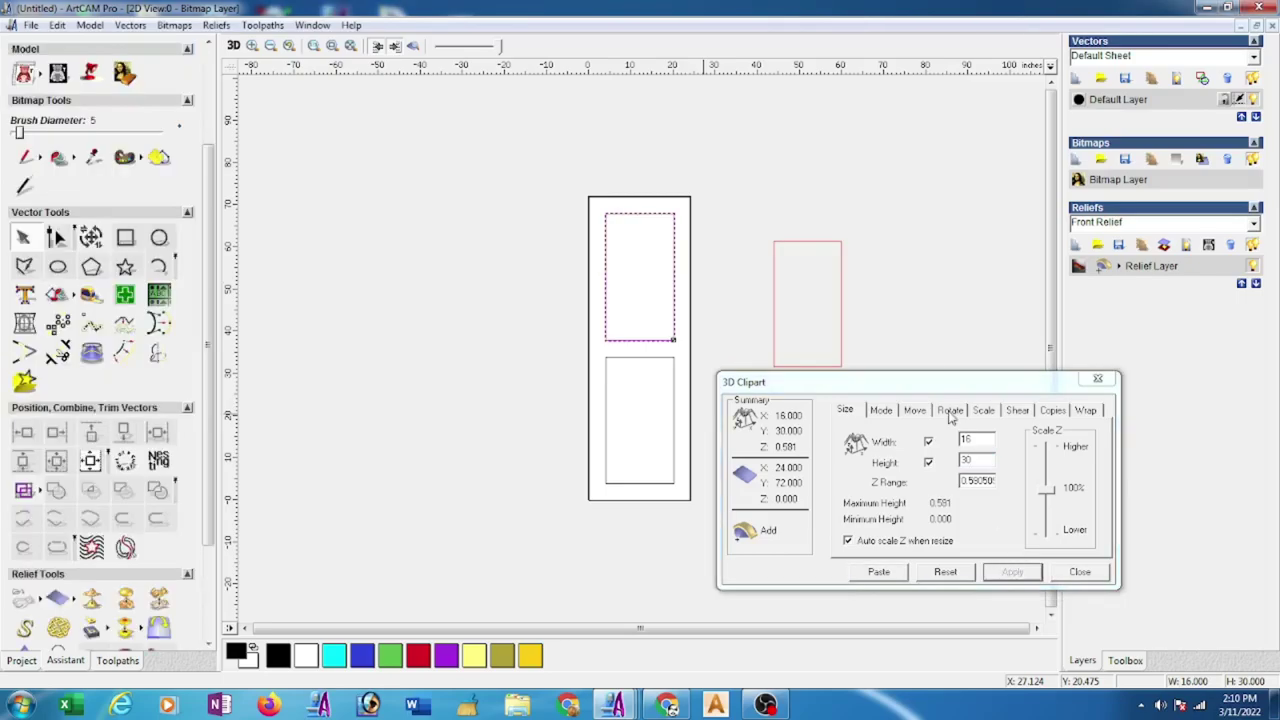
Centre the relief on the upper inner rectangle and paste it into that panel
click(842, 326)
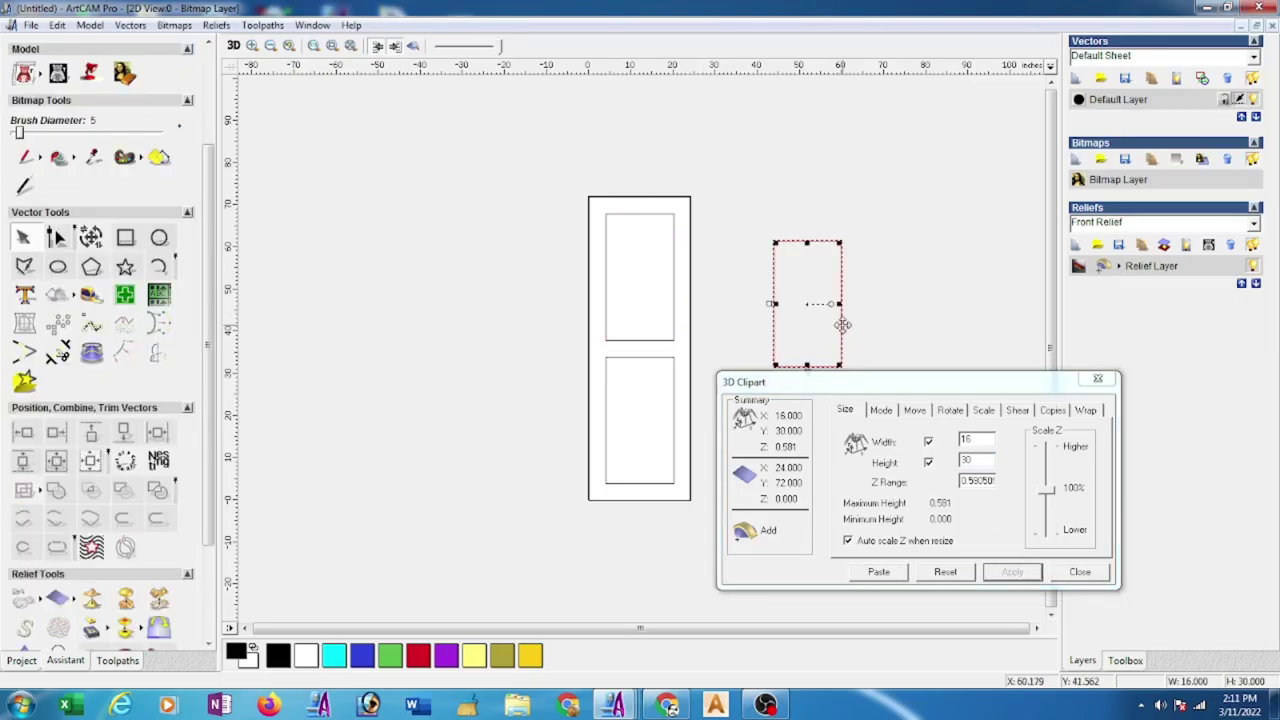
click(842, 326)
shift+click(675, 325)
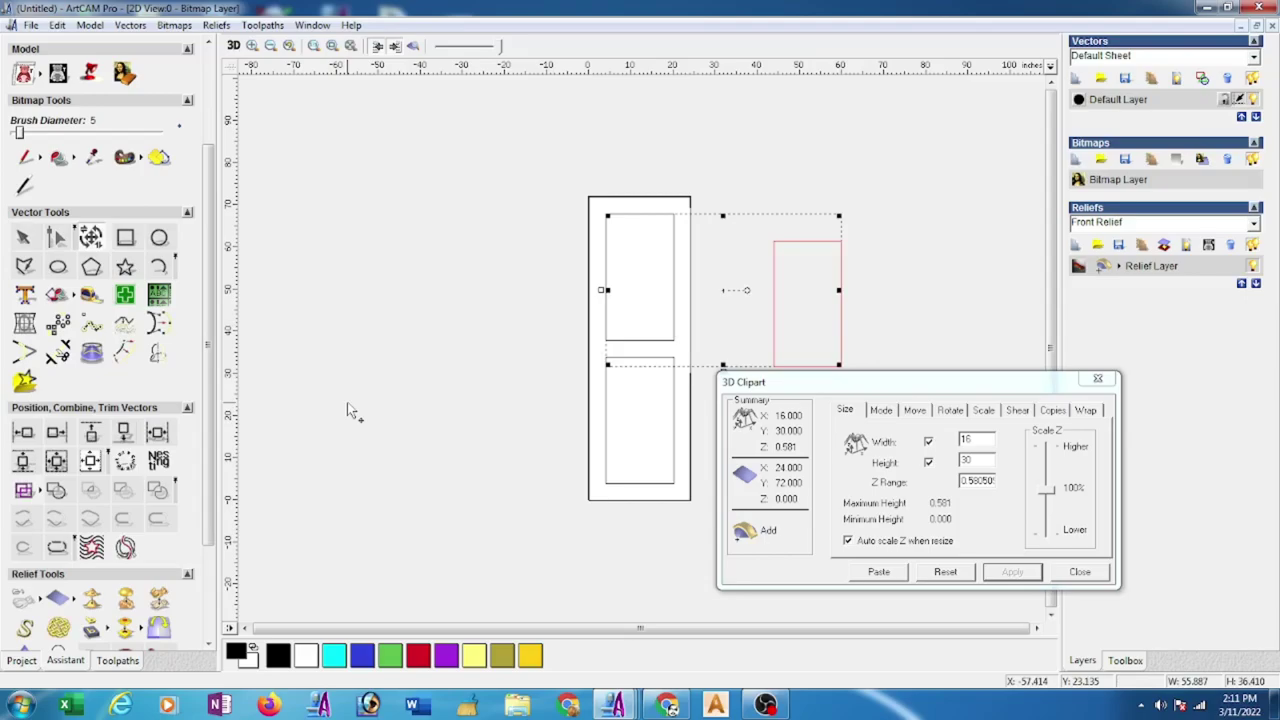
click(56, 461)
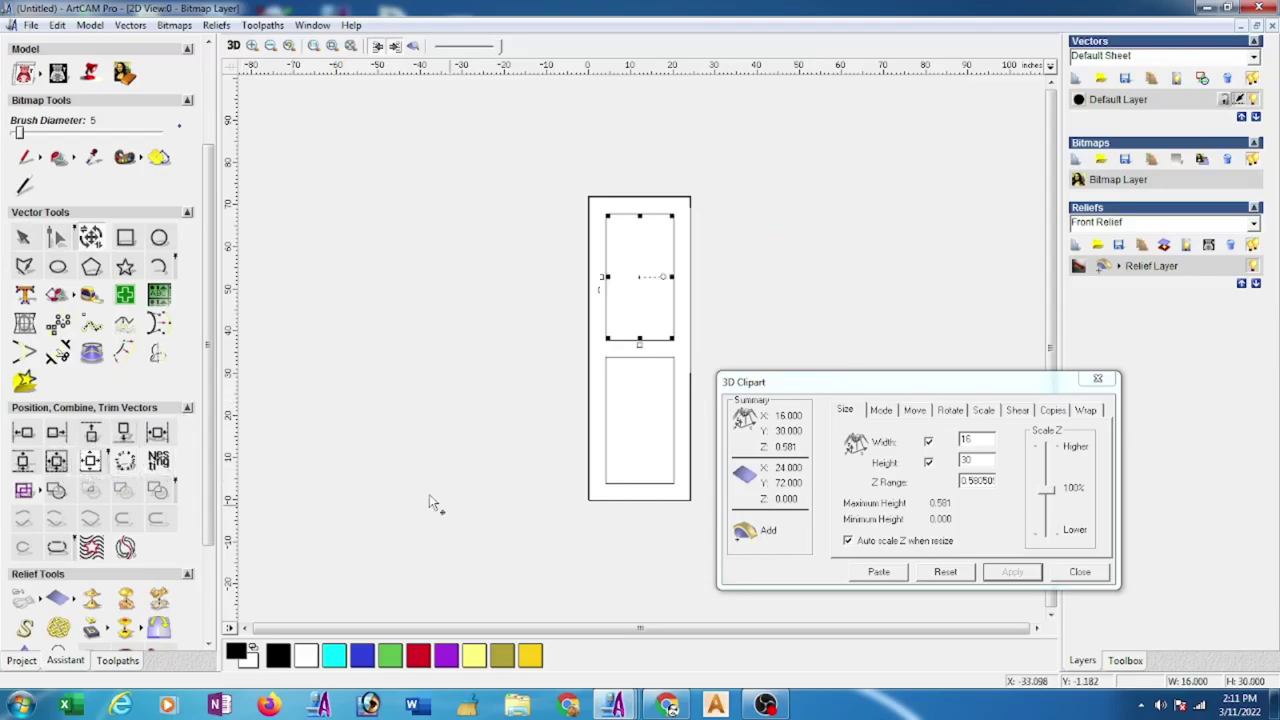
click(885, 576)
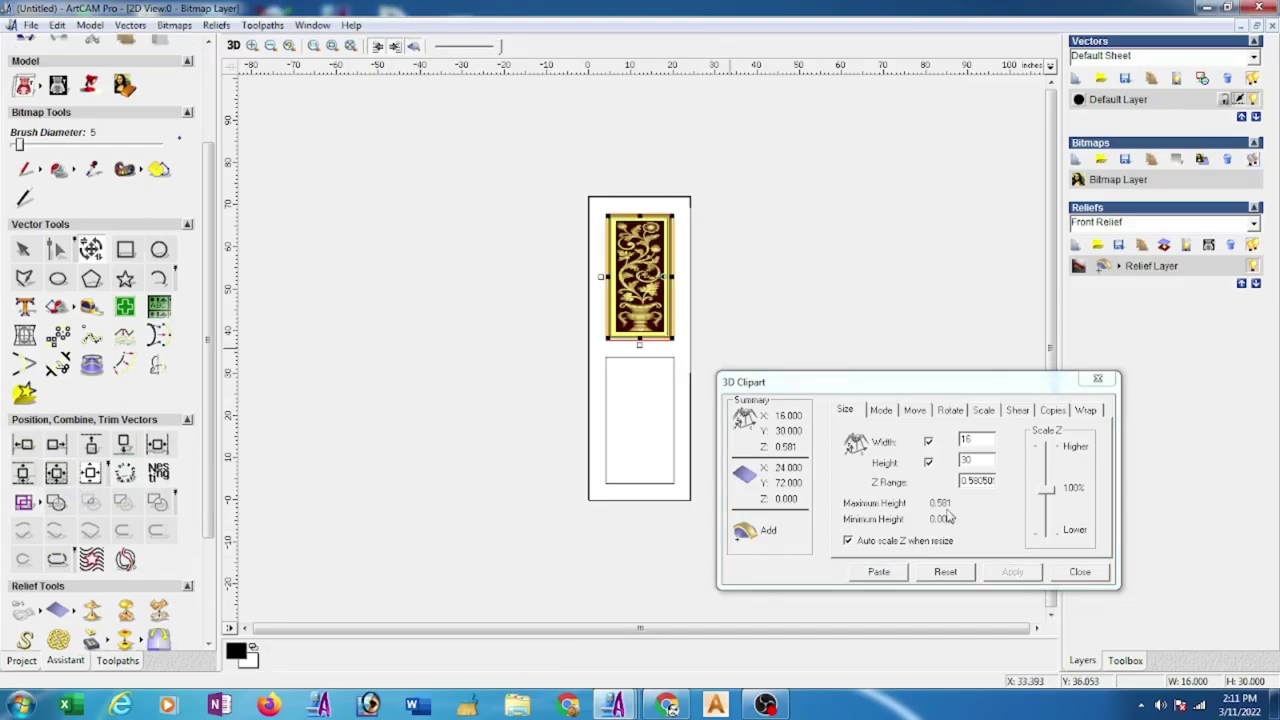
click(1085, 574)
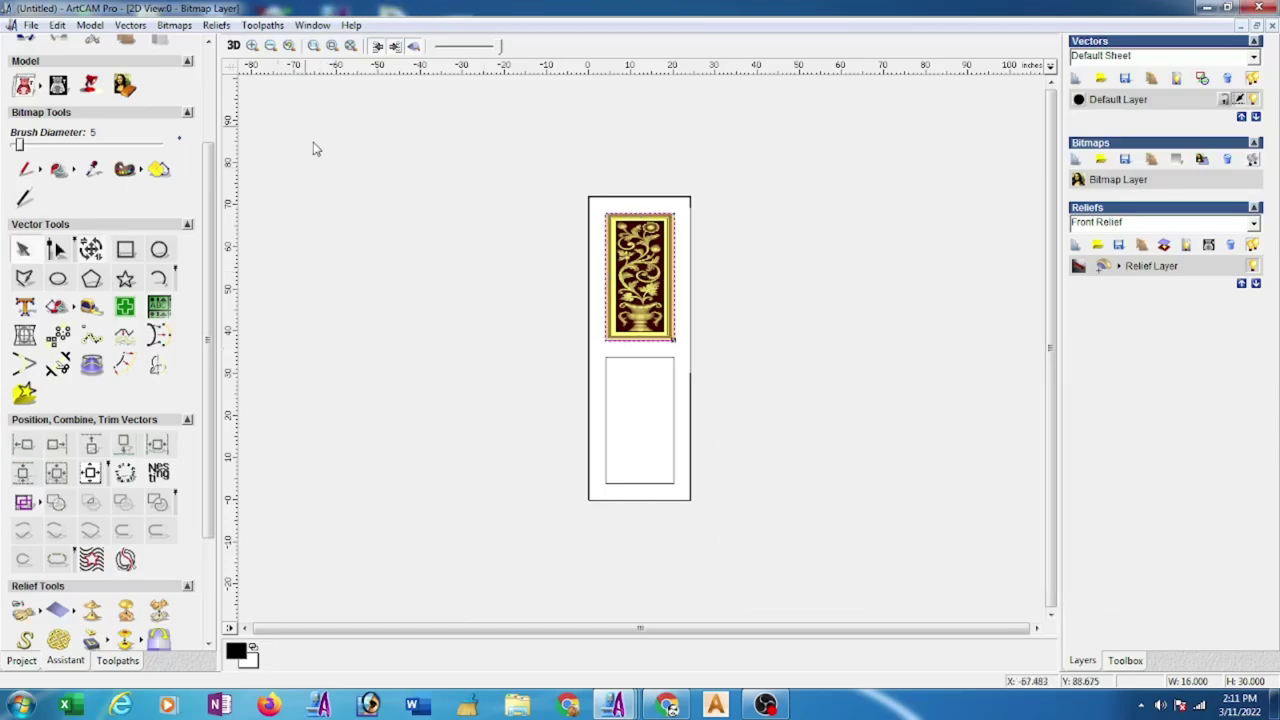
Load the 'bottom 1' relief file and place it over the lower panel
click(215, 25)
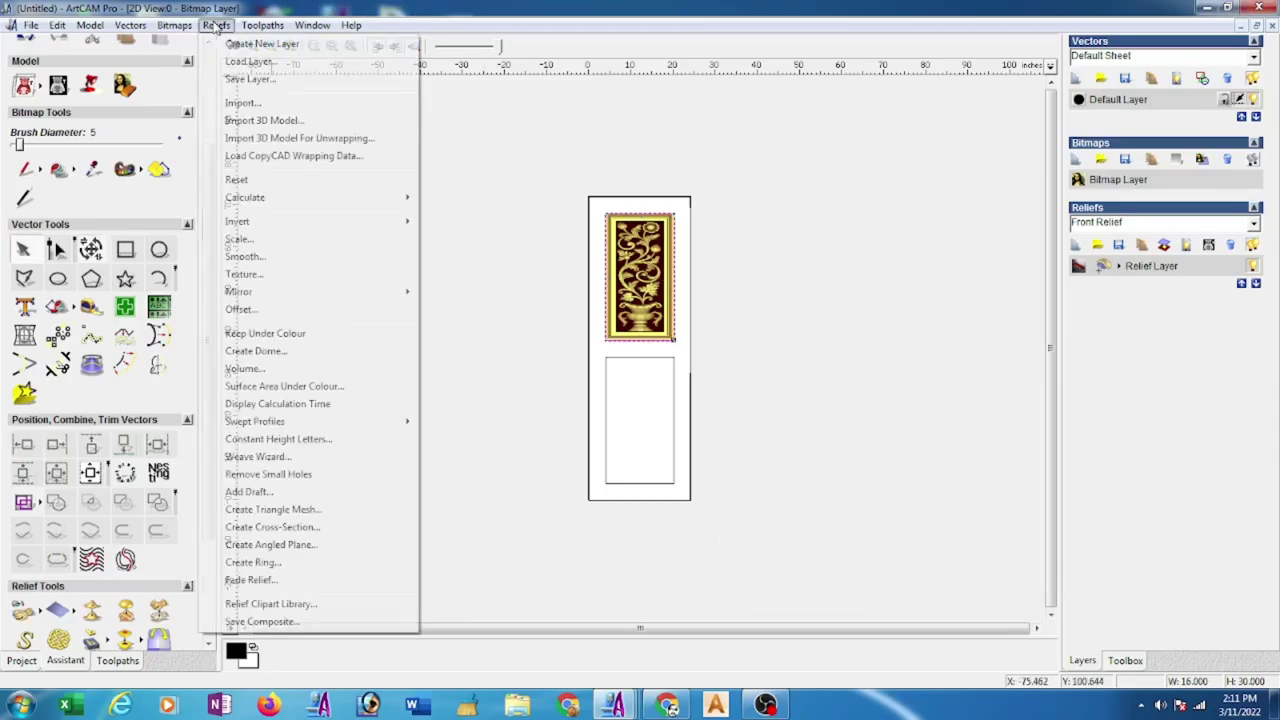
click(240, 104)
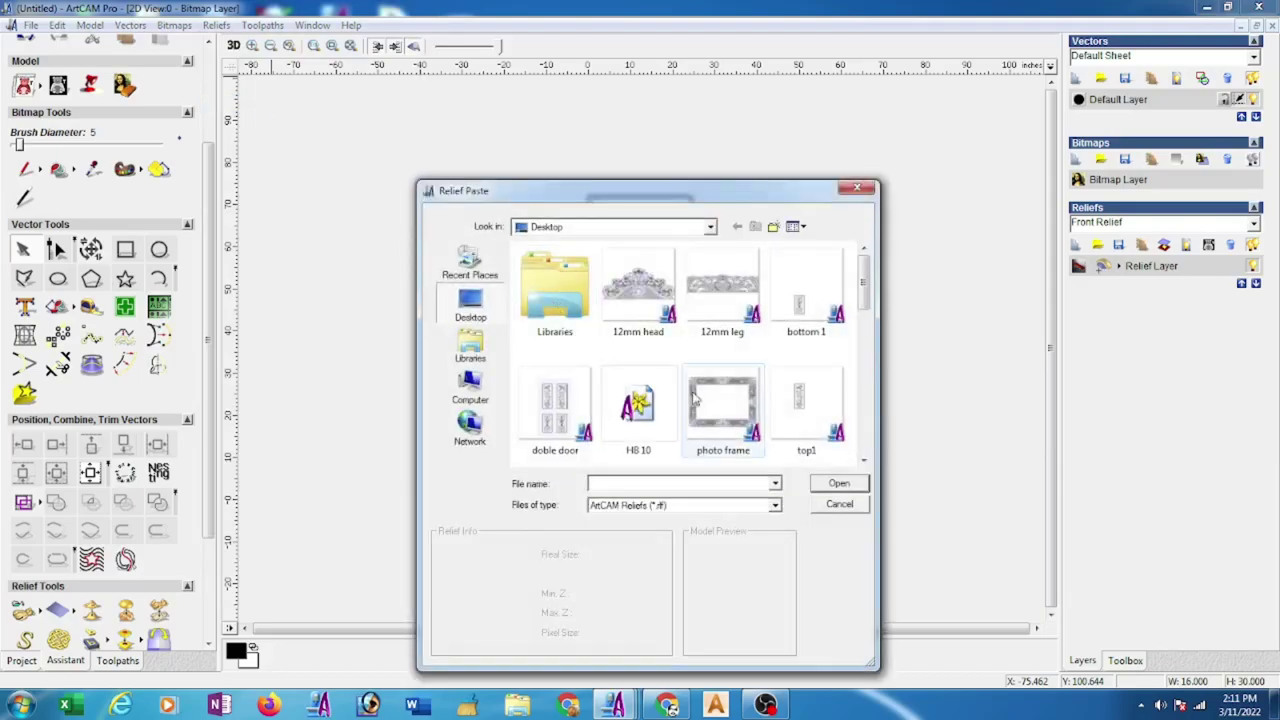
double_click(798, 316)
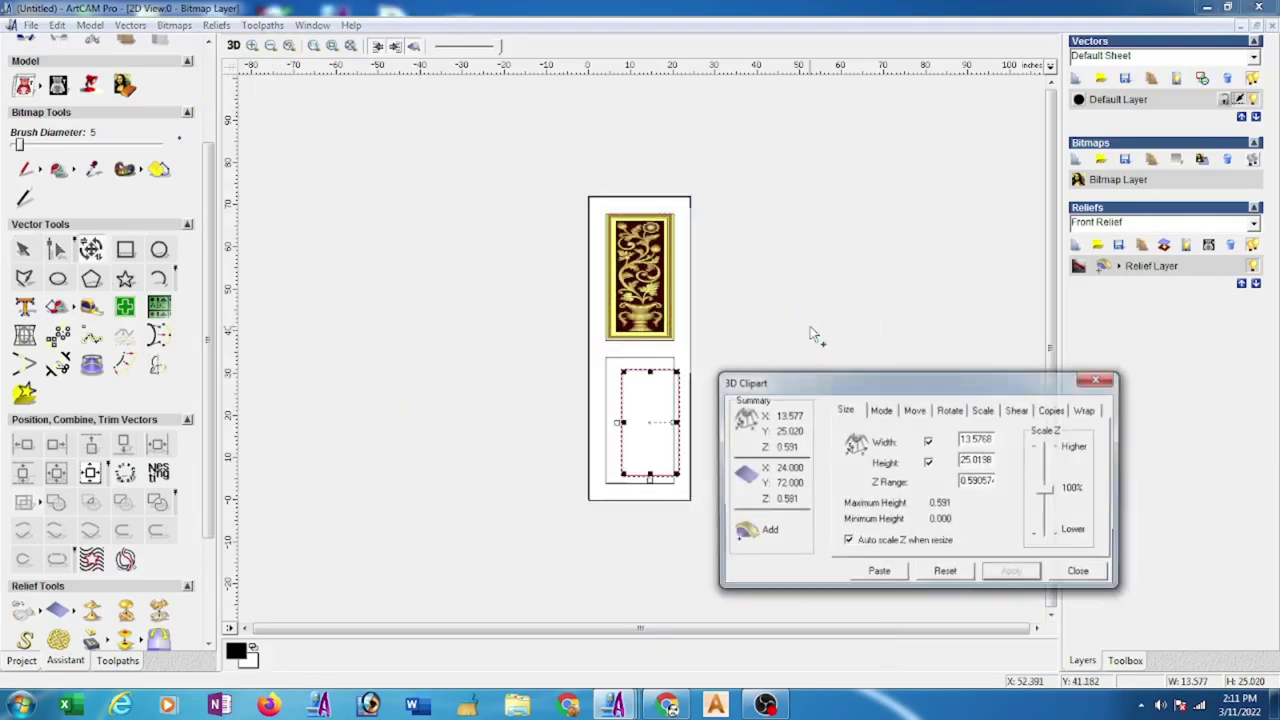
click(605, 371)
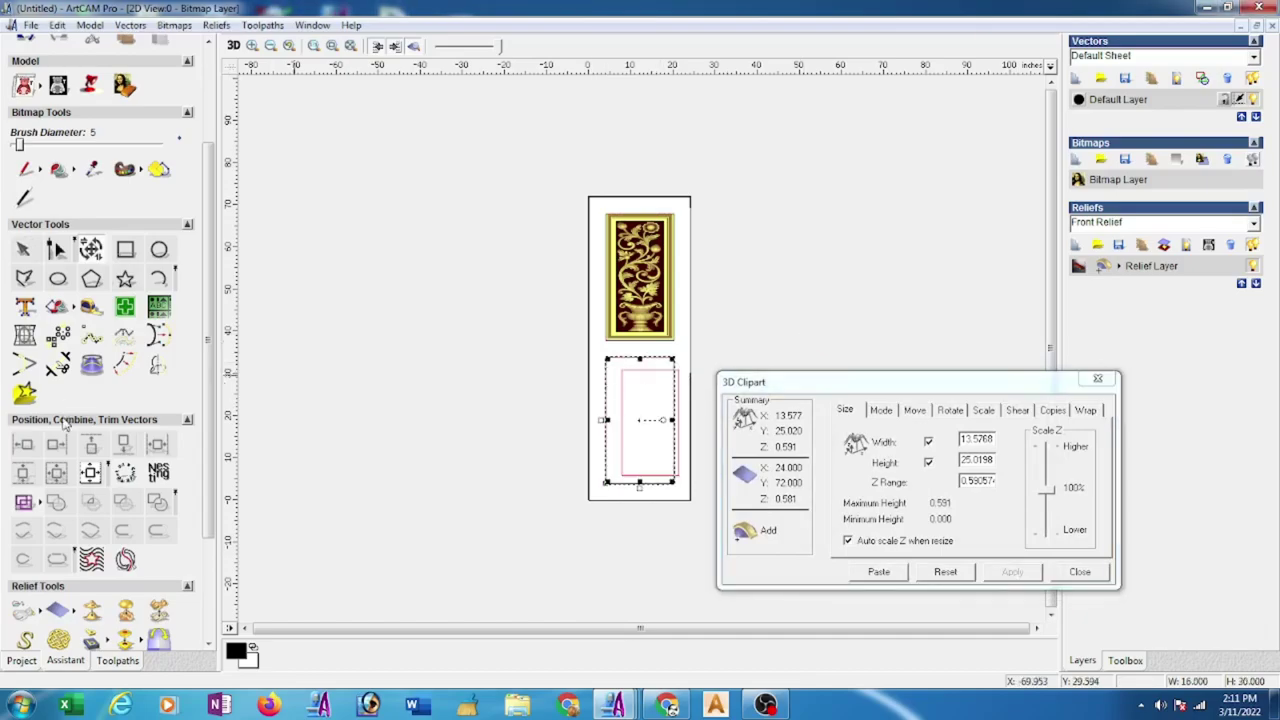
Resize the bottom 1 relief to 16 wide by 30 high
click(91, 250)
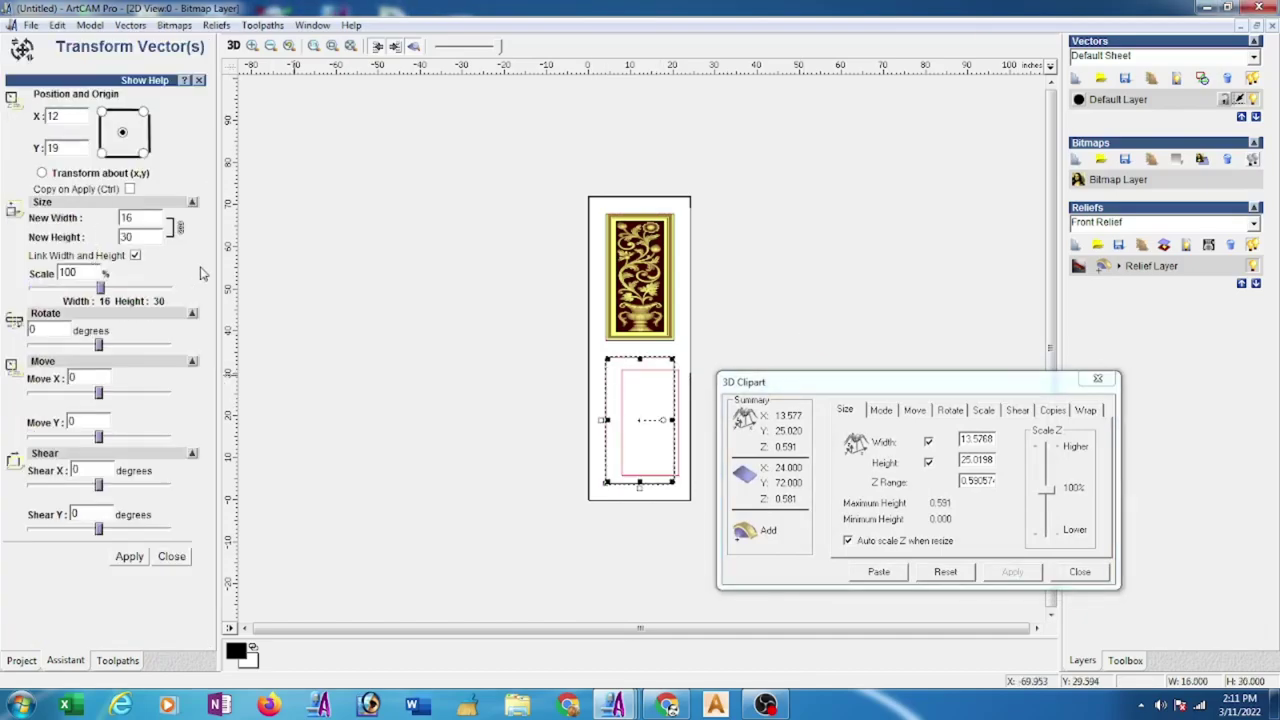
click(199, 80)
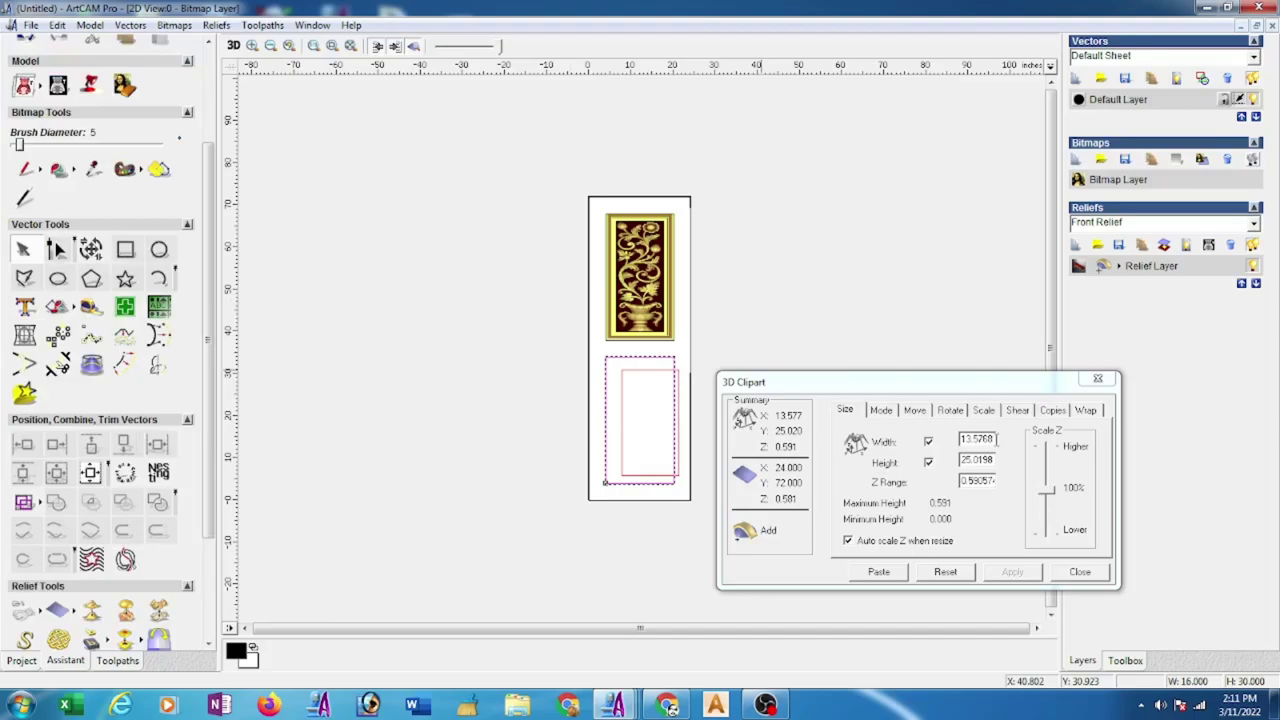
text(16)
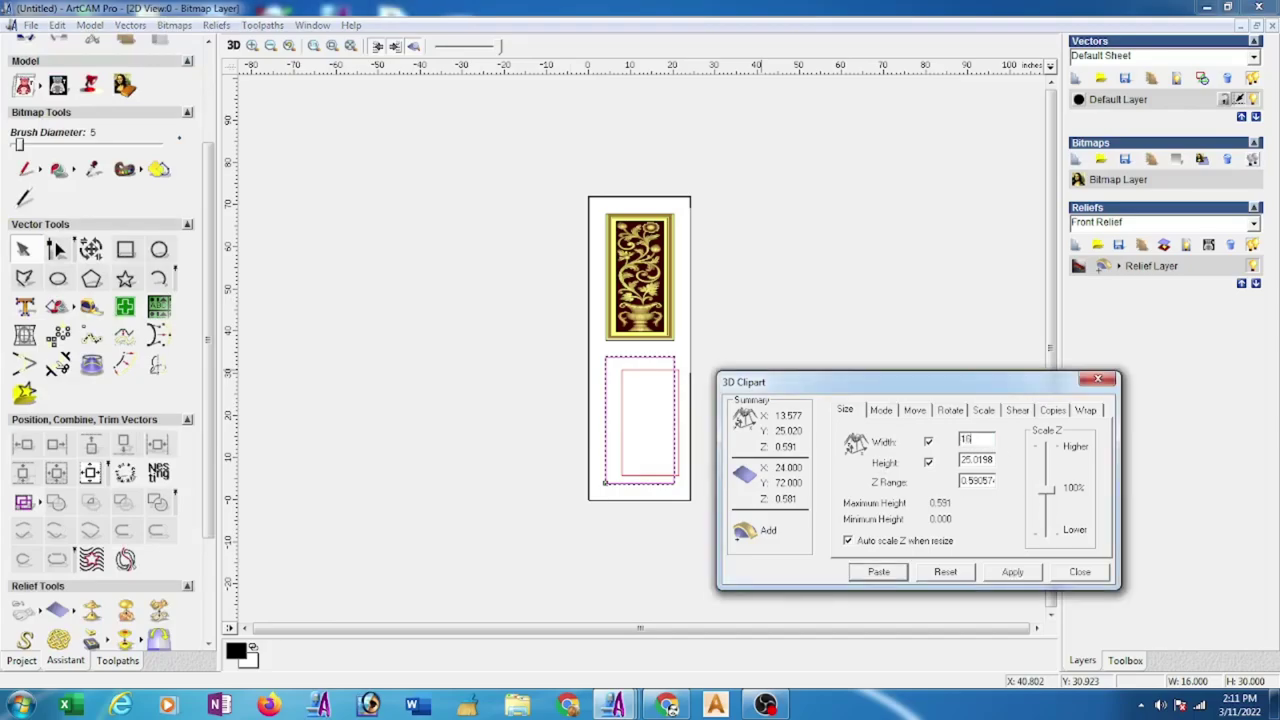
key(Tab)
text(30)
click(1008, 573)
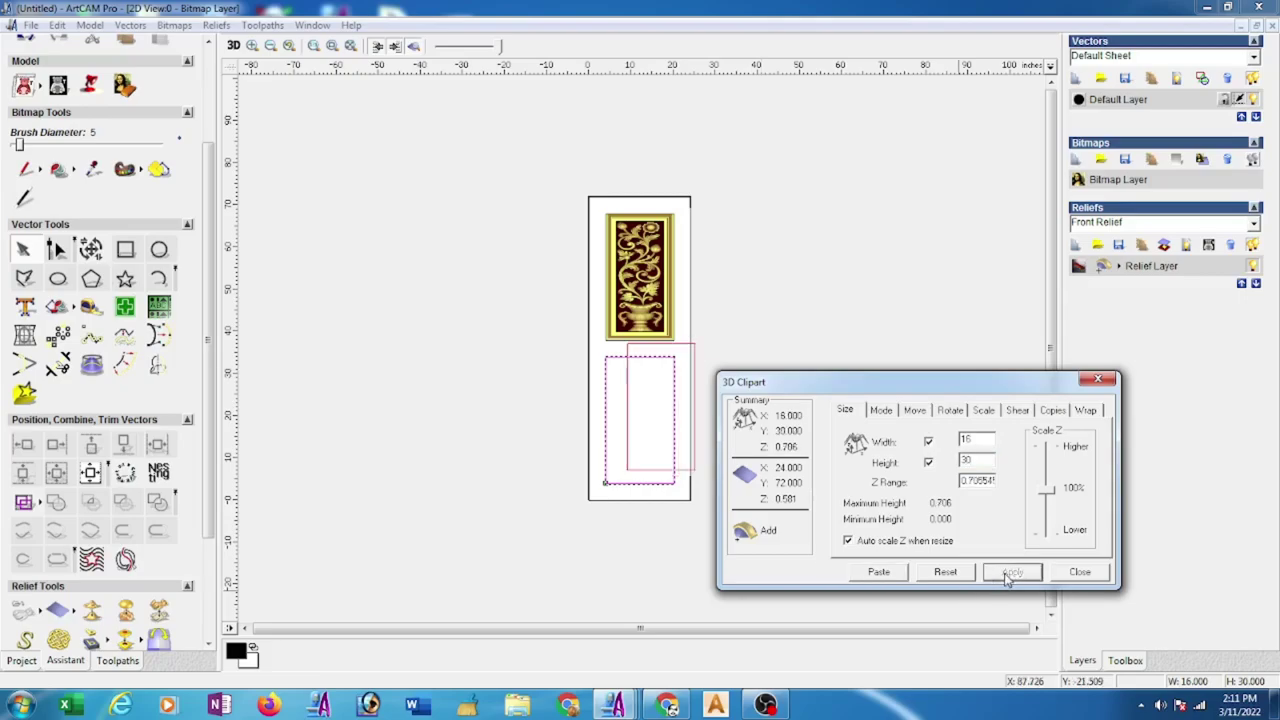
Centre the relief on the lower inner rectangle, paste it into the panel, and deselect
click(695, 368)
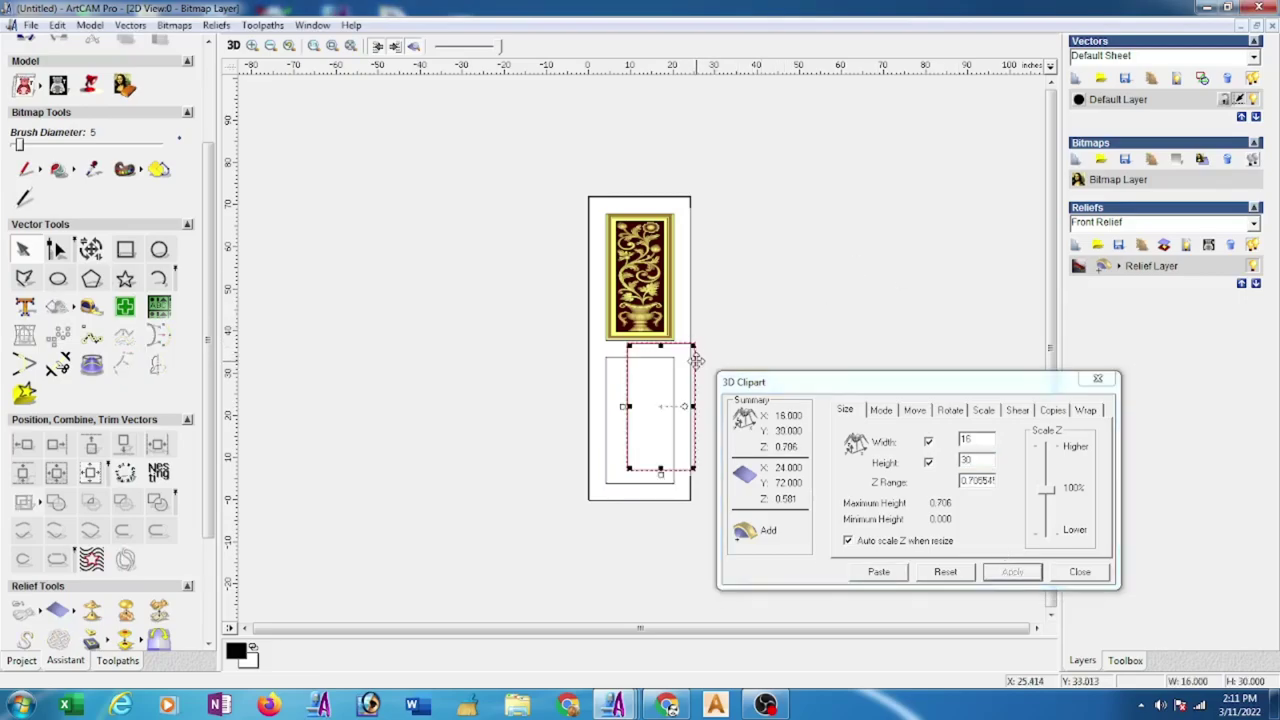
click(628, 382)
shift+click(606, 400)
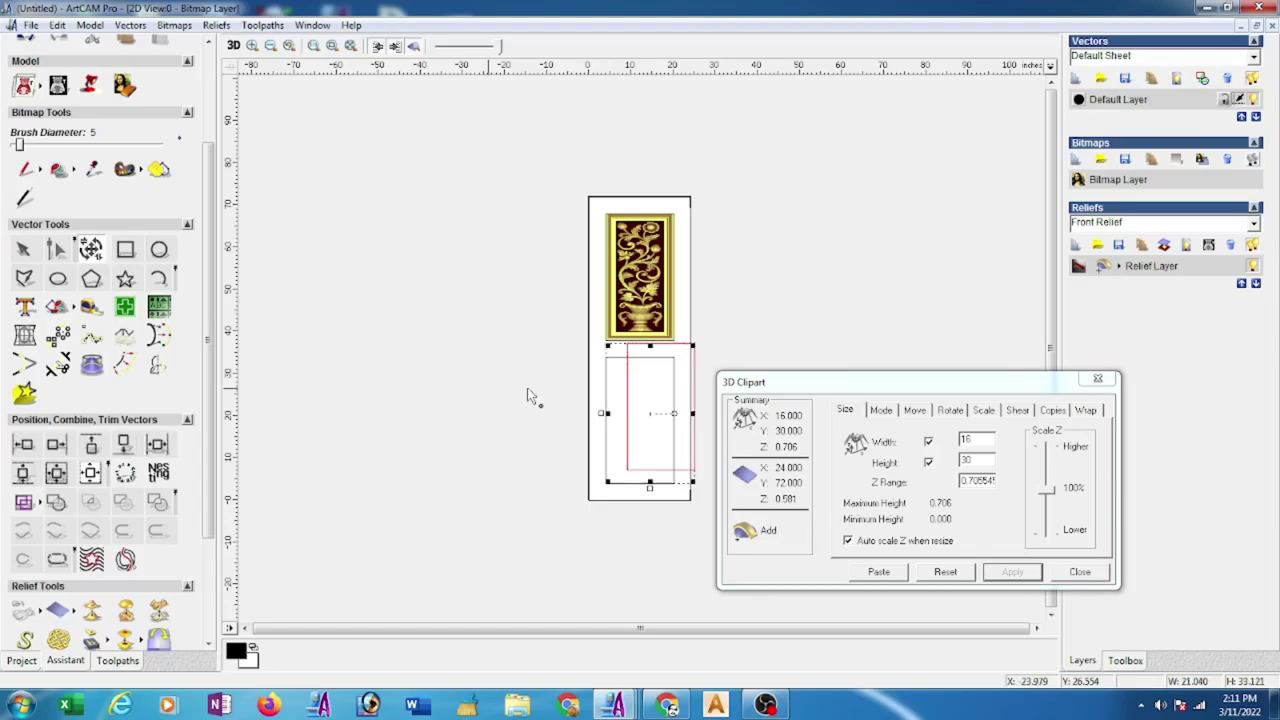
click(57, 476)
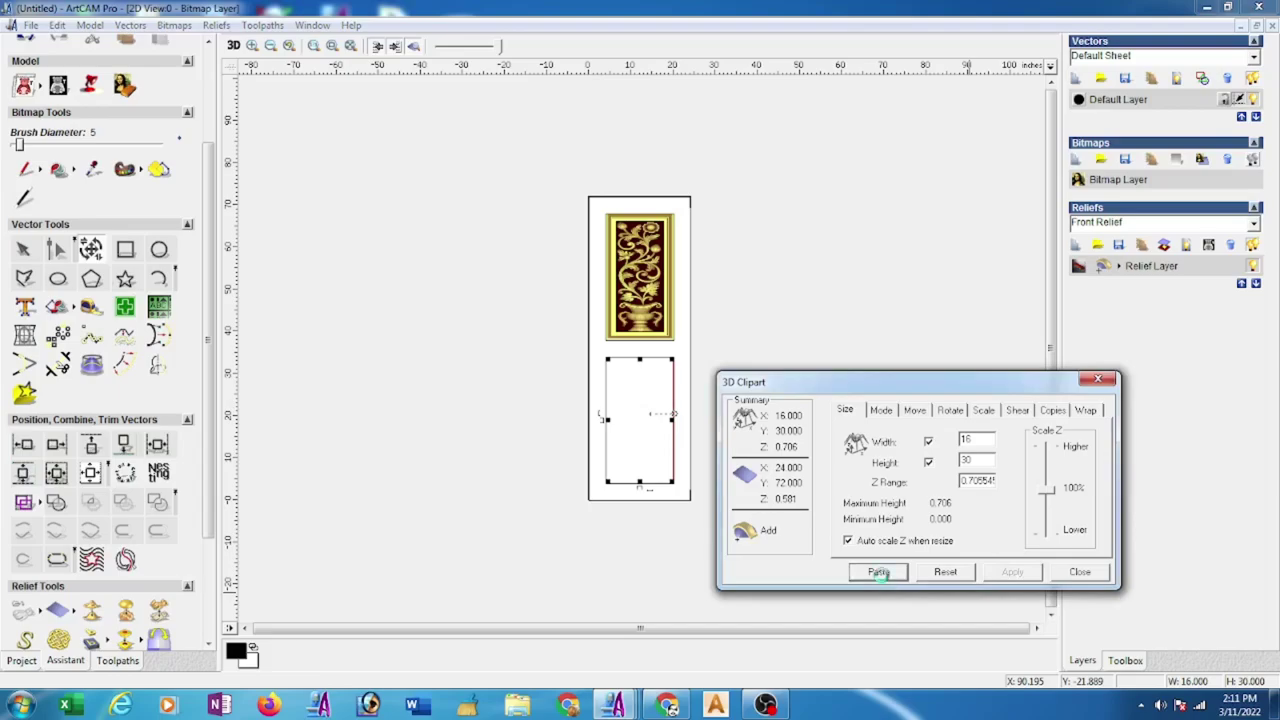
click(879, 572)
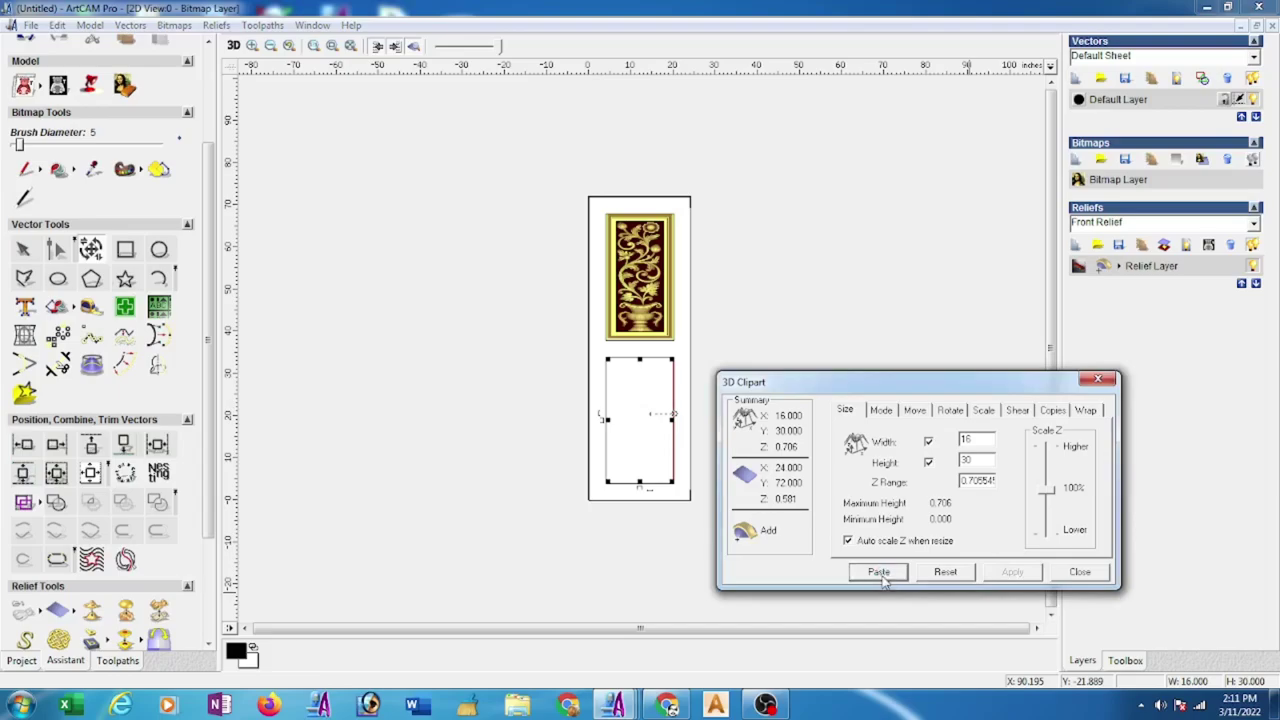
click(1078, 573)
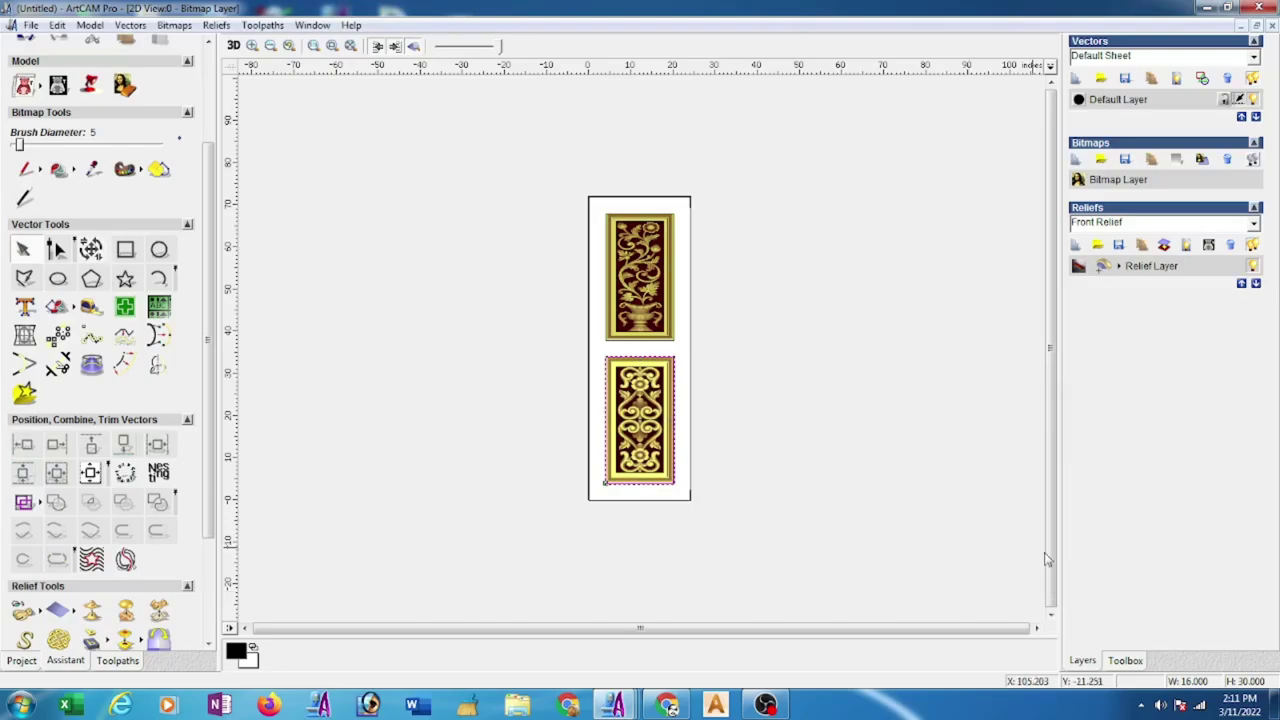
click(778, 377)
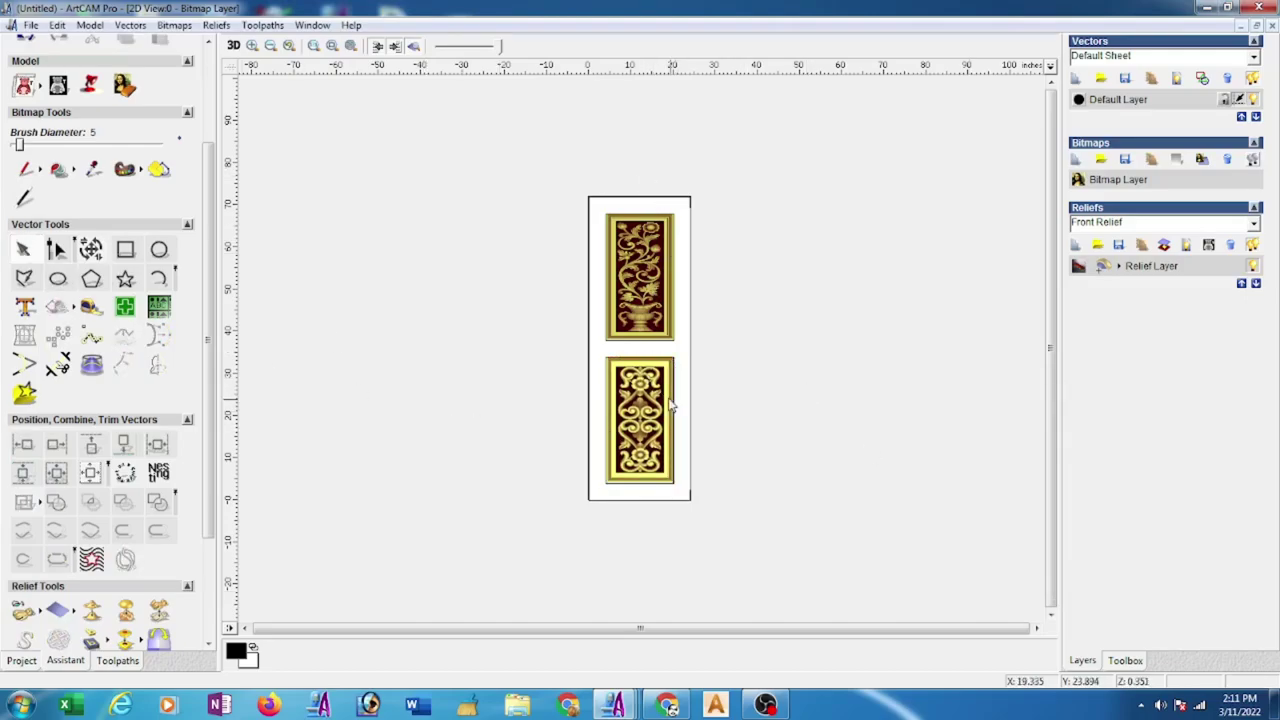
Change the model units to millimetres in Set Size, making the relief 406.4 × 762 mm
click(678, 408)
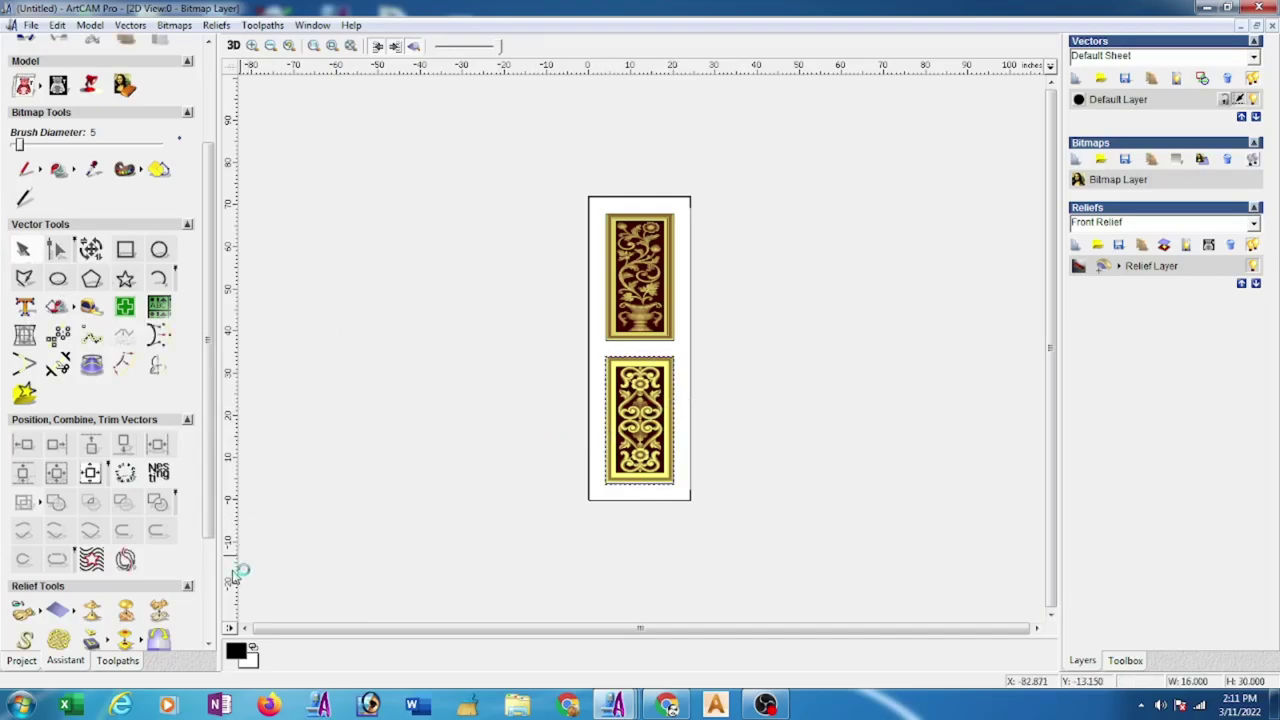
scroll(207, 533, down, 3)
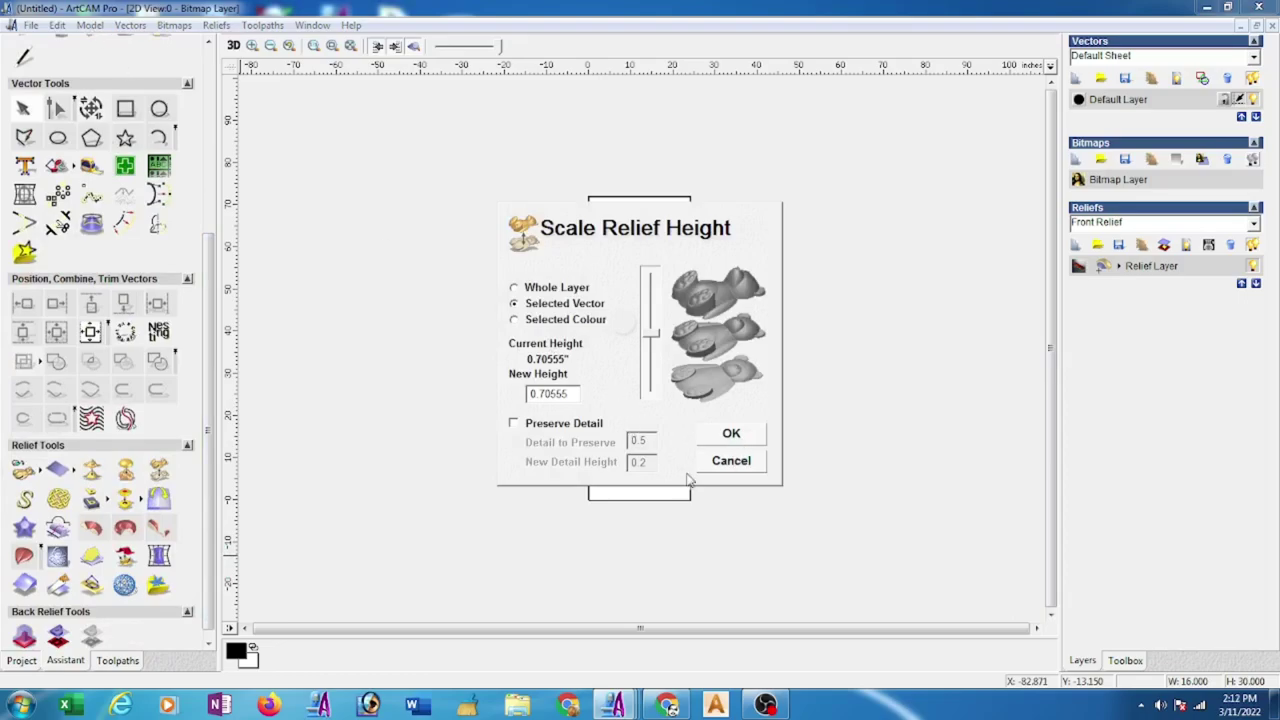
click(730, 463)
click(88, 25)
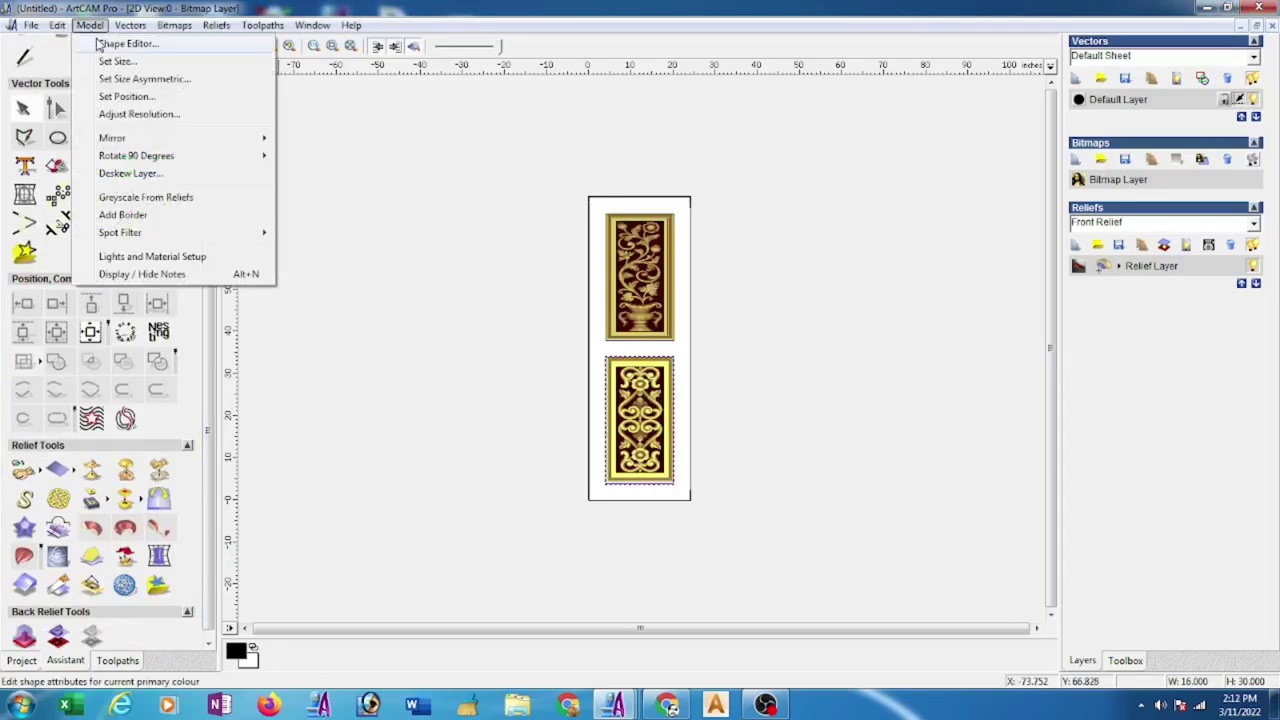
click(106, 62)
click(712, 399)
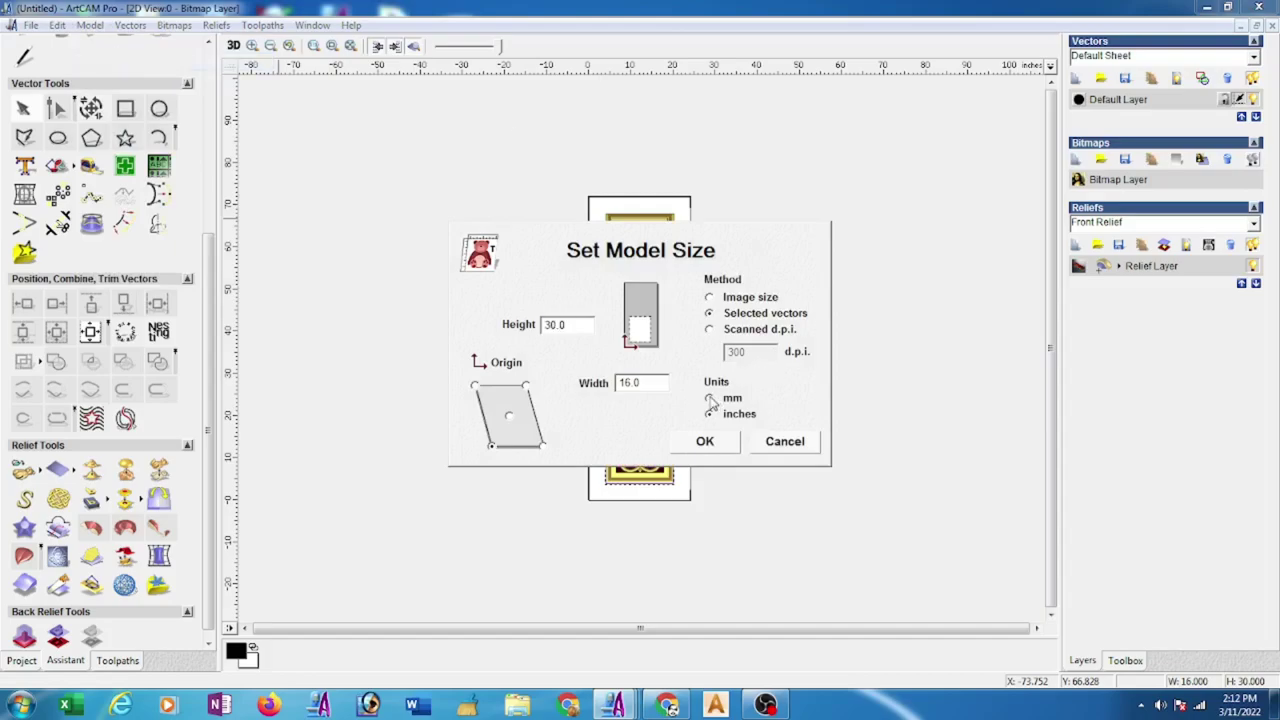
click(729, 447)
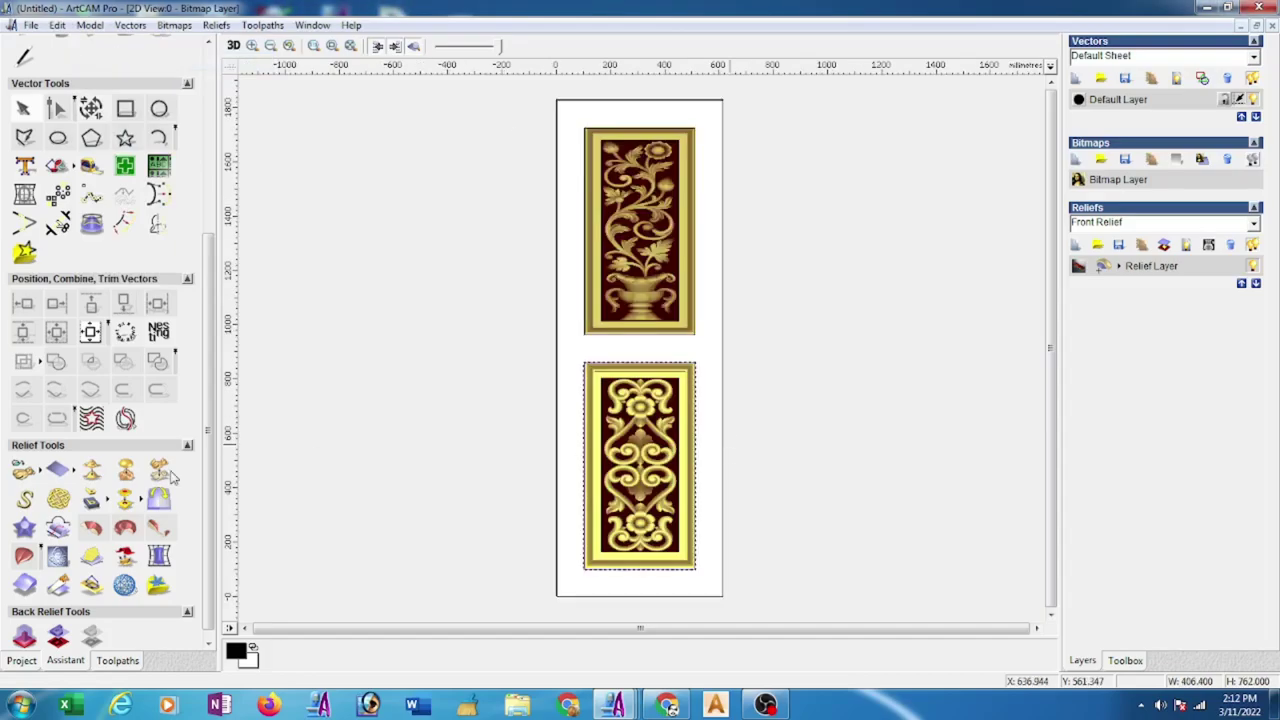
scroll(155, 485, down, 1)
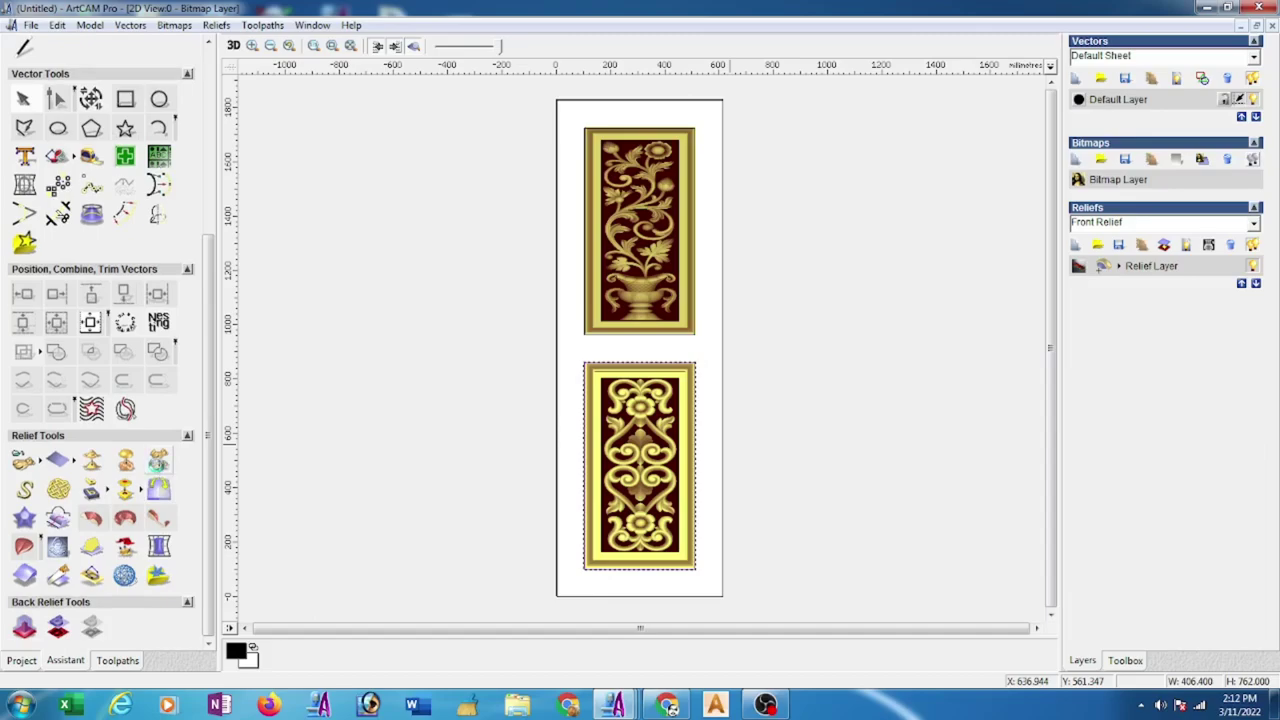
Scale the lower panel's relief height to 10 mm using Selected Vector
click(159, 462)
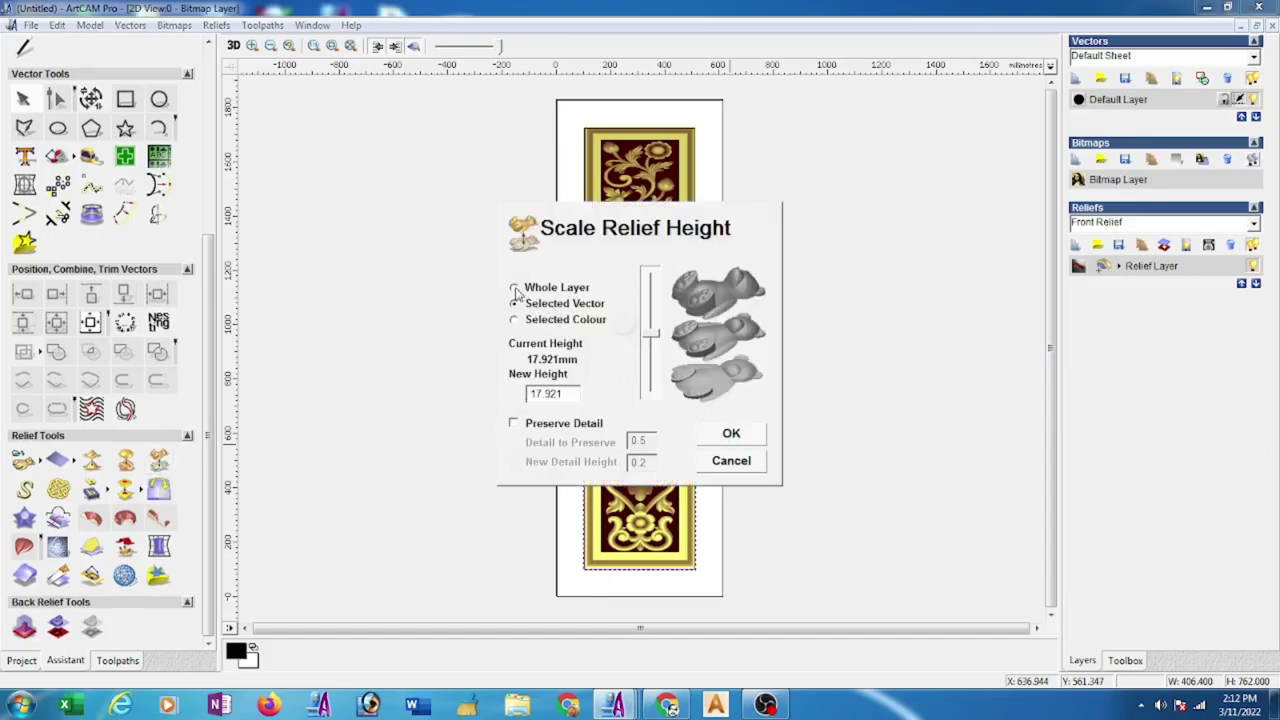
double_click(569, 395)
text(10)
click(514, 303)
drag(577, 393, 476, 410)
text(10)
click(751, 436)
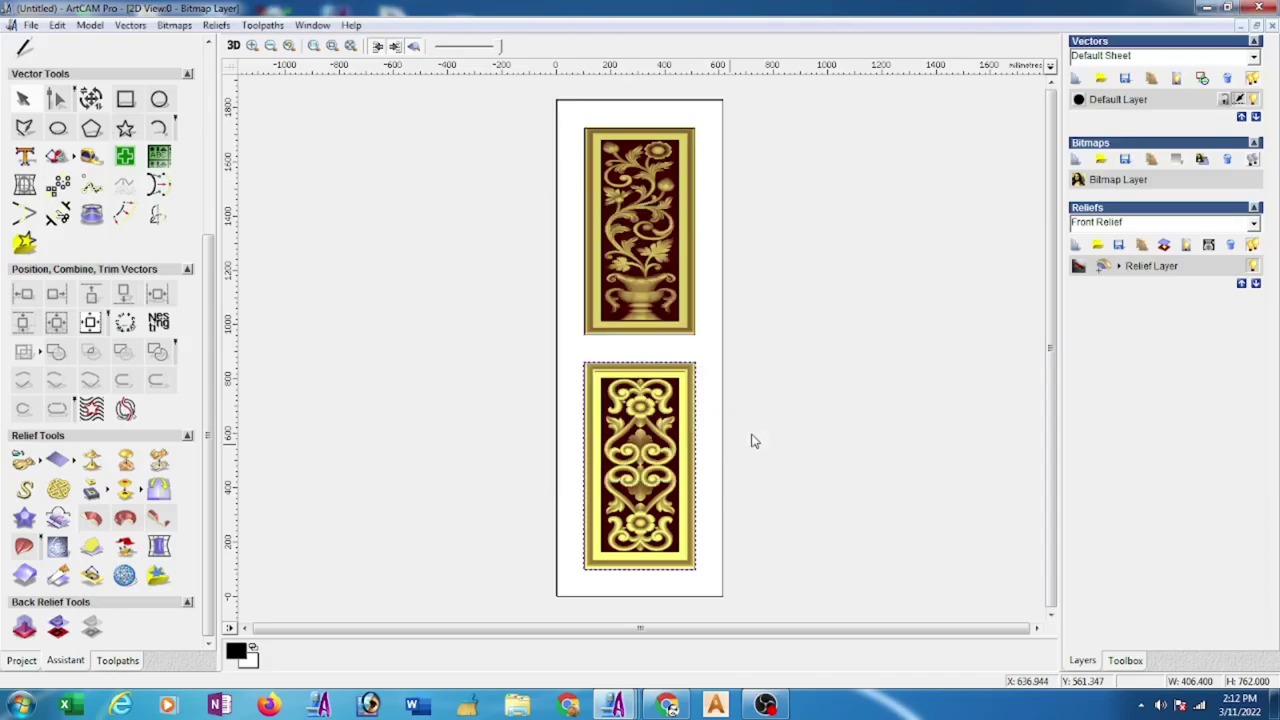
Scale the upper floral panel's relief height down from 14.745 mm to 10 mm
click(694, 287)
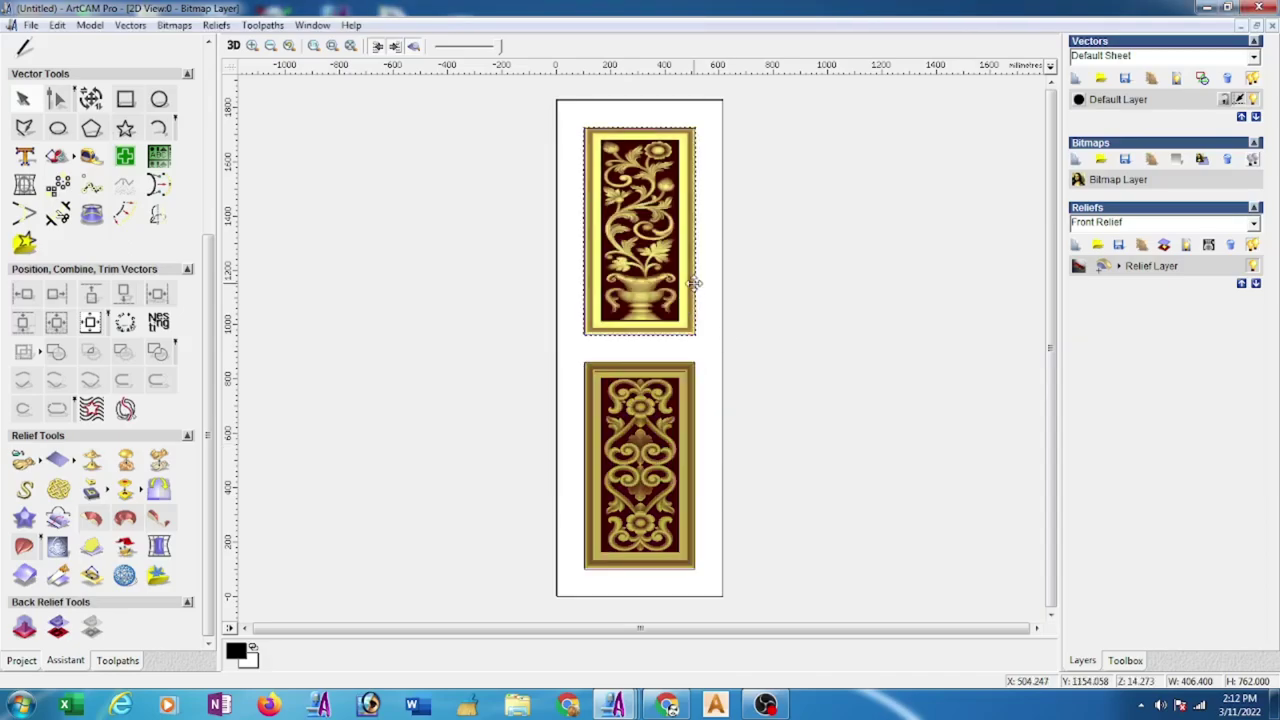
click(161, 458)
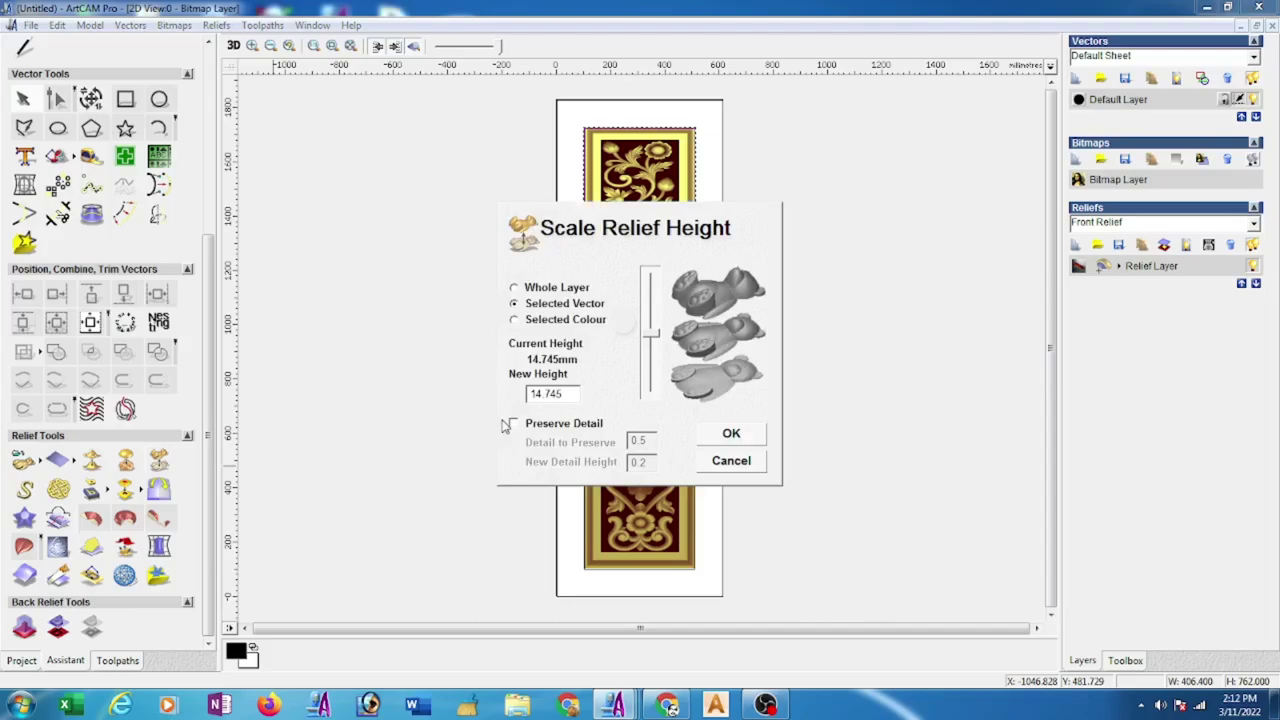
double_click(577, 393)
text(10.0)
click(734, 434)
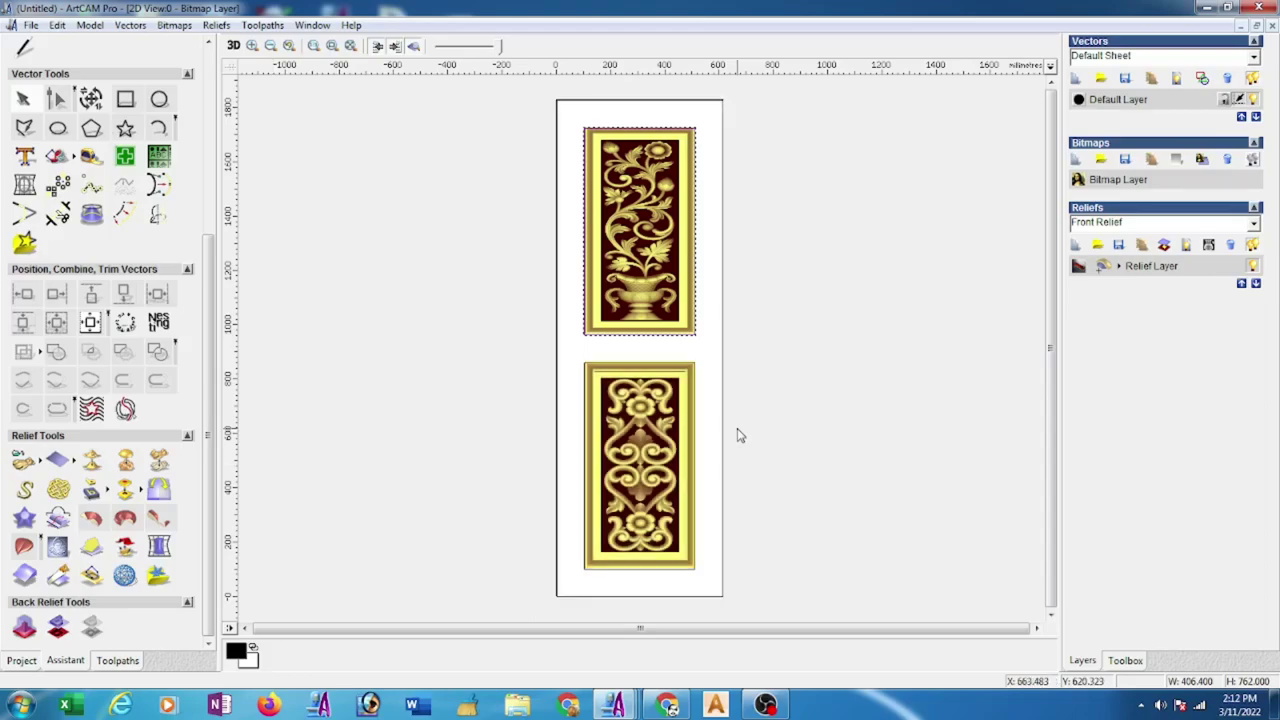
Tile the windows vertically and rotate the 3D view to show the carved door face-on
click(314, 27)
click(332, 61)
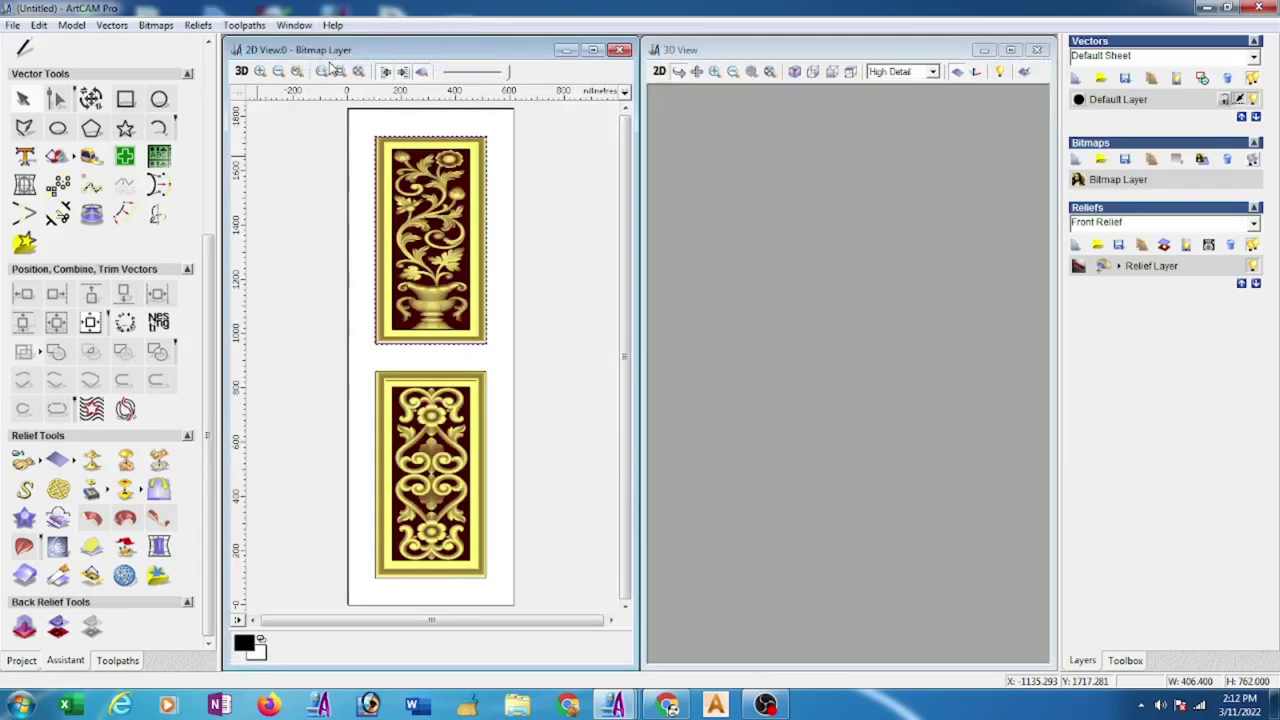
mouse_move(949, 354)
mouse_down()
mouse_move(886, 531)
mouse_move(846, 560)
mouse_move(864, 557)
mouse_move(977, 129)
mouse_move(963, 277)
mouse_up()
drag(805, 592, 851, 523)
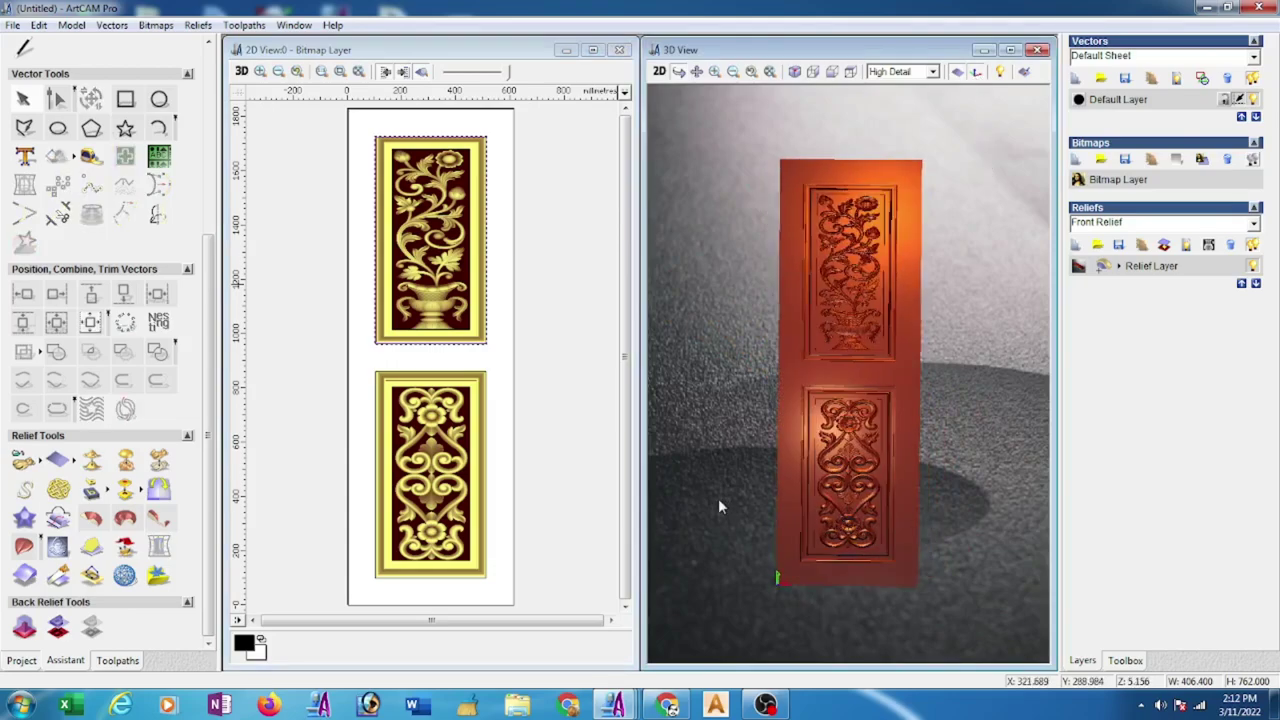
Select both the lower and upper panel outlines in the 2D view
click(487, 505)
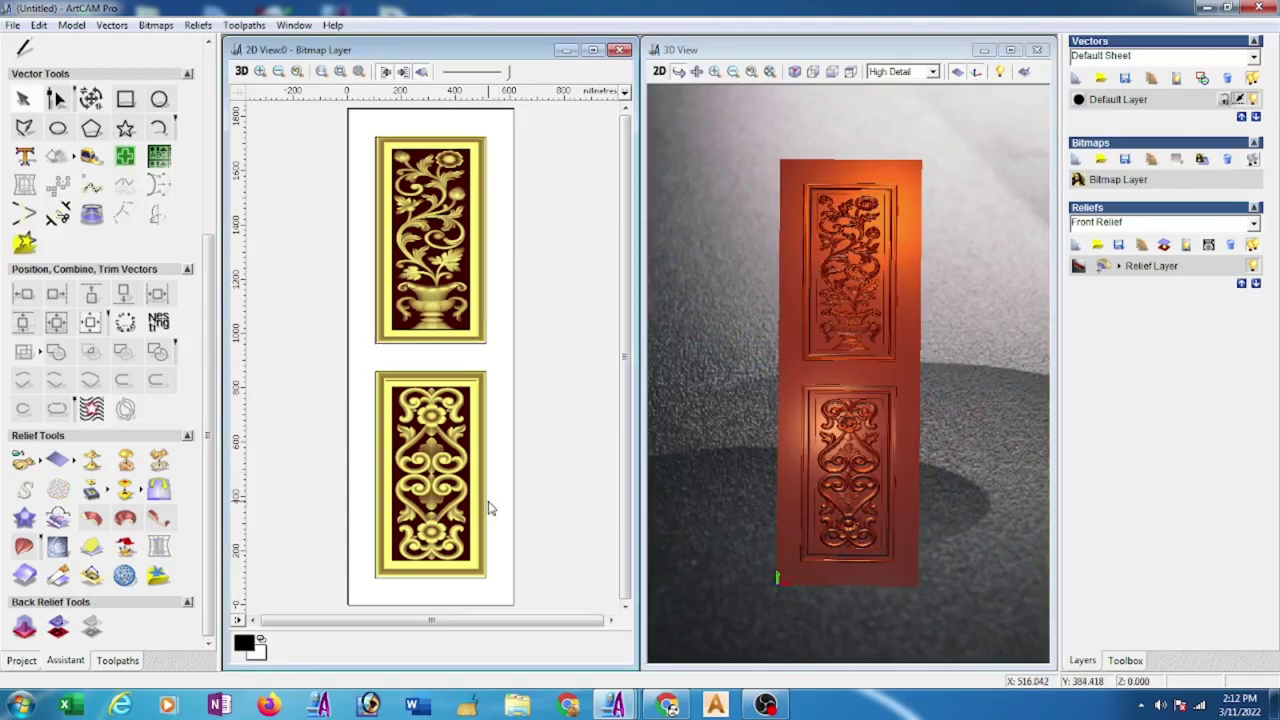
click(487, 505)
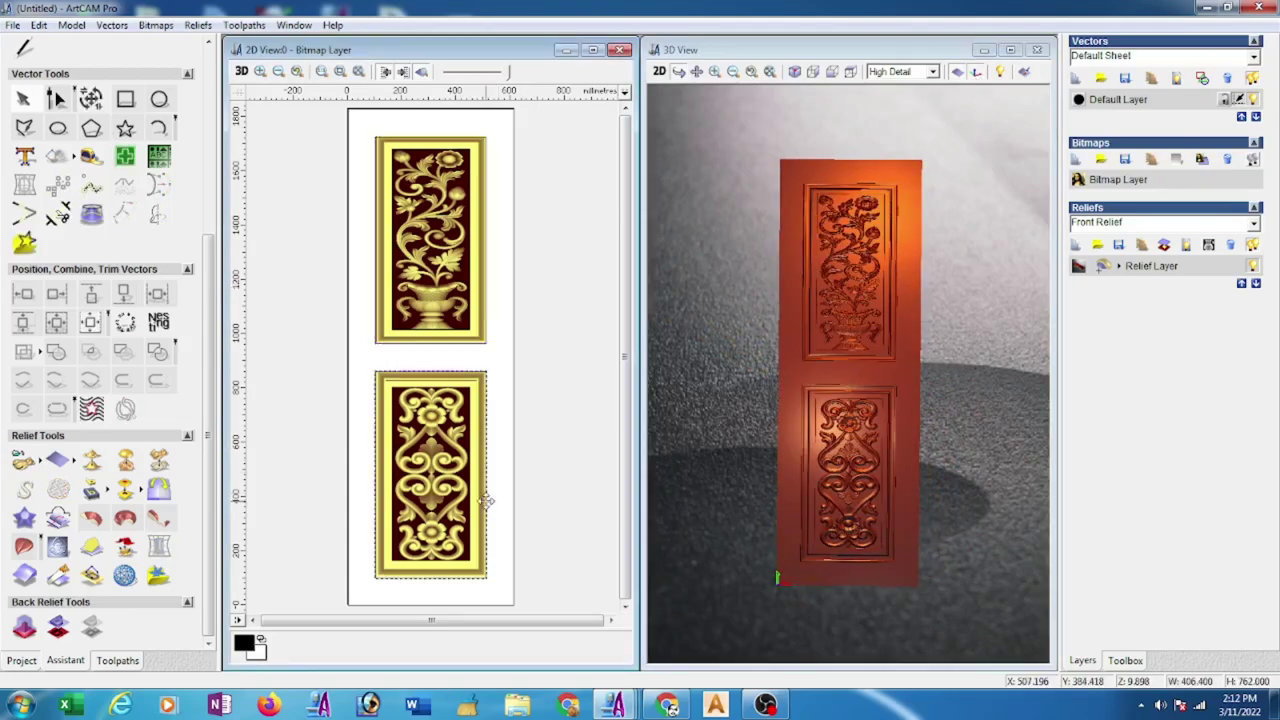
shift+click(479, 340)
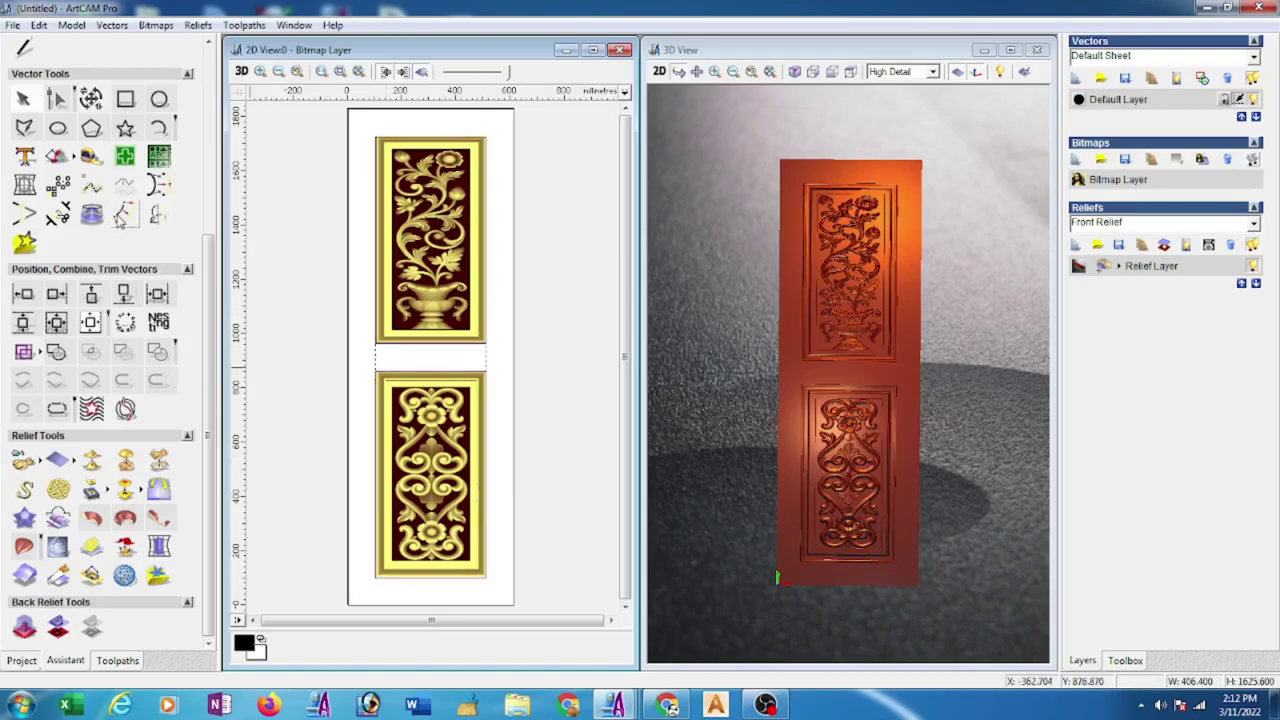
Offset both panel outlines 5 mm inward
key(o)
double_click(100, 97)
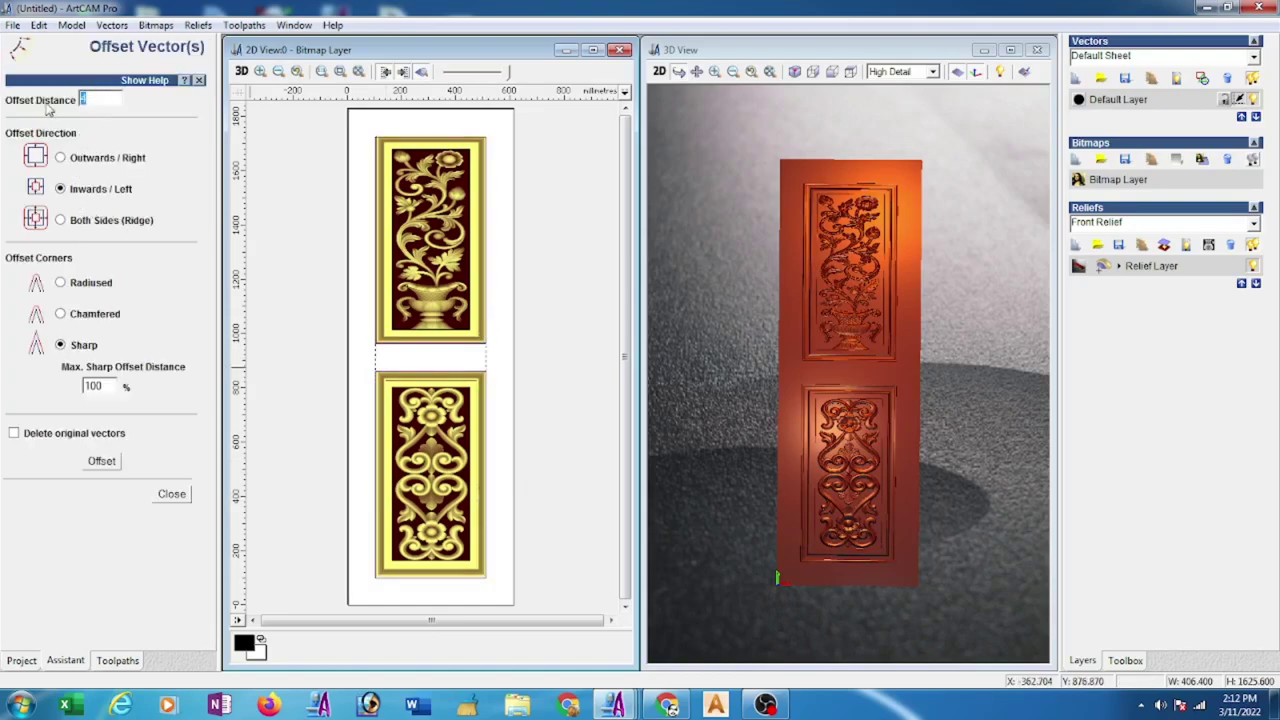
text(5)
click(98, 463)
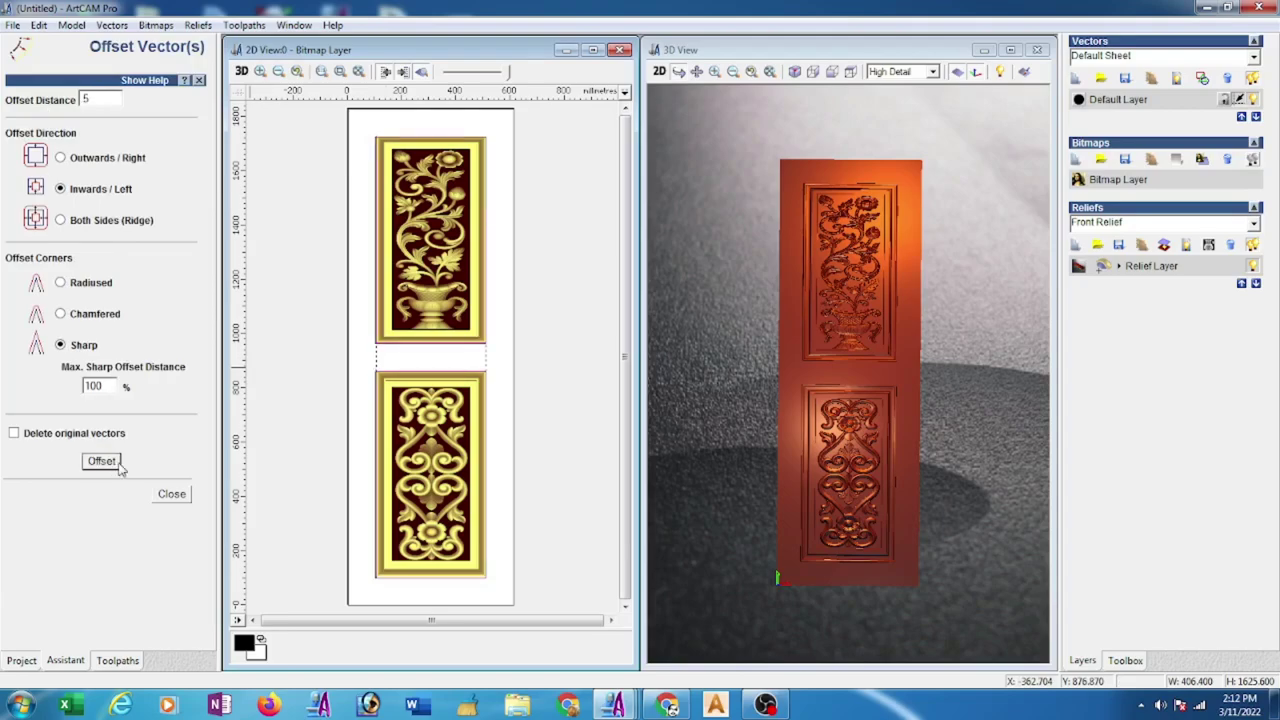
click(169, 495)
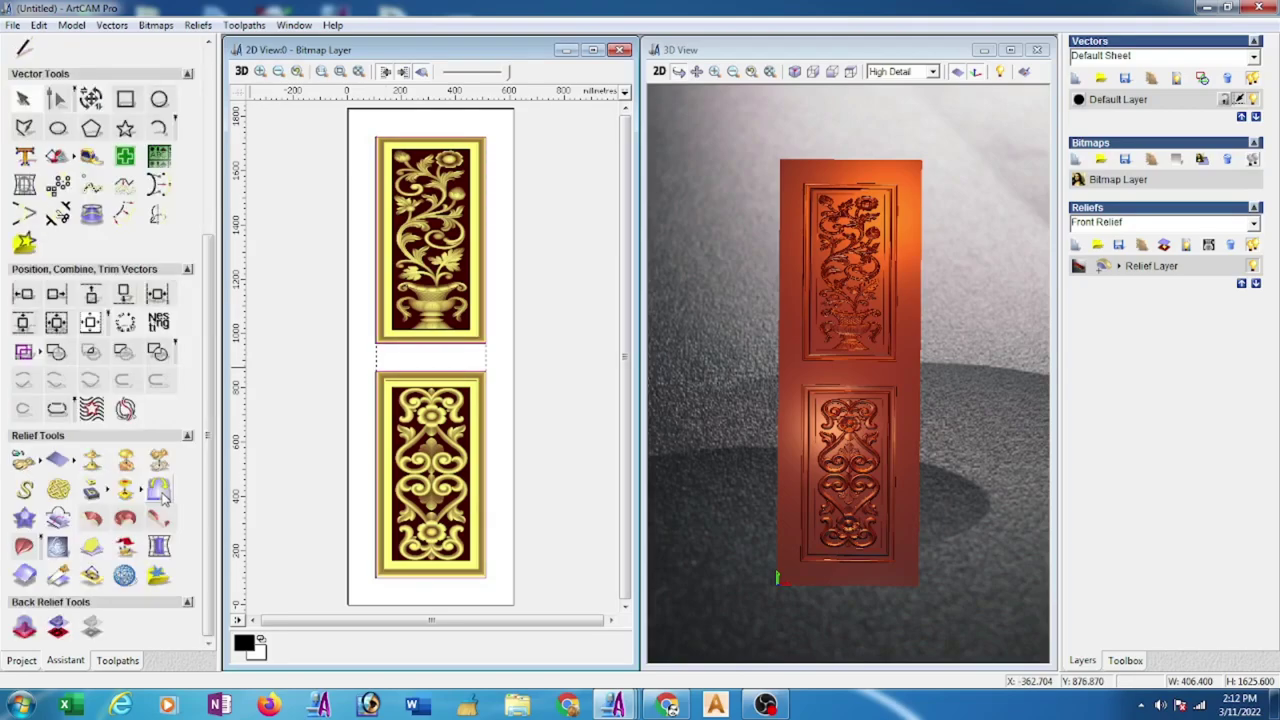
Set up an inside profile toolpath, 5 mm finish depth, with the End Mill 6 mm tool
click(118, 661)
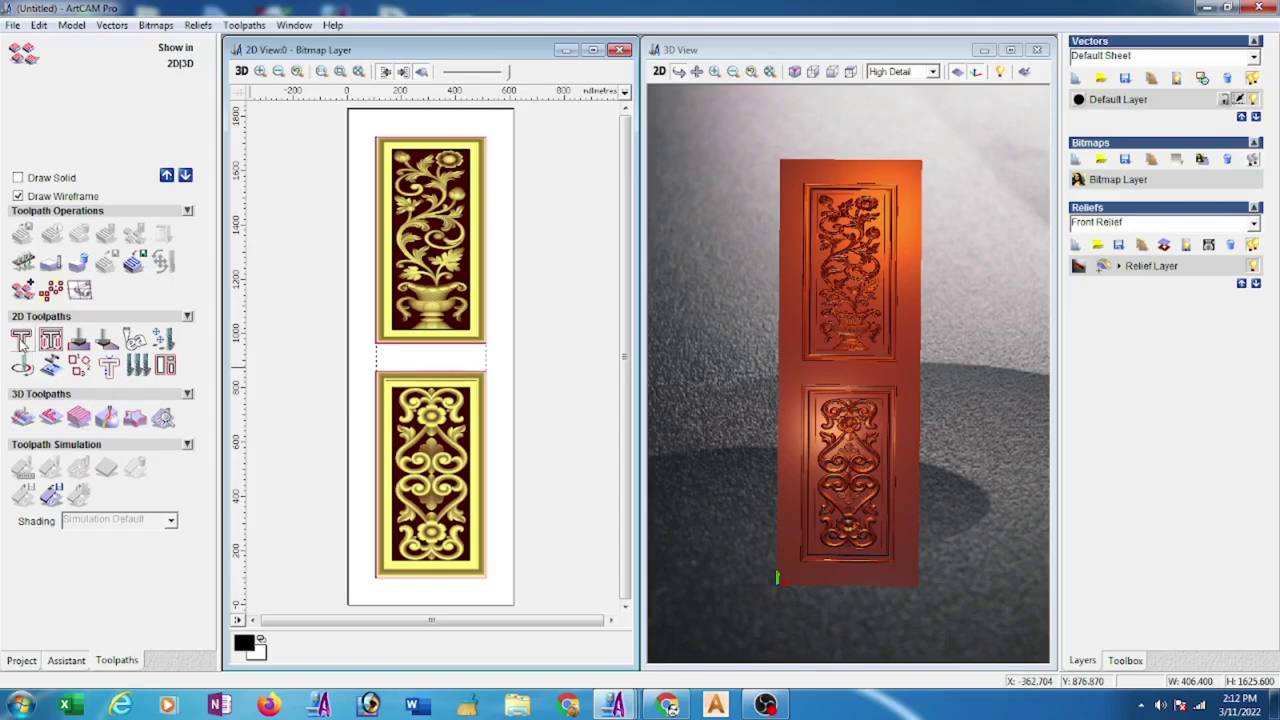
click(21, 341)
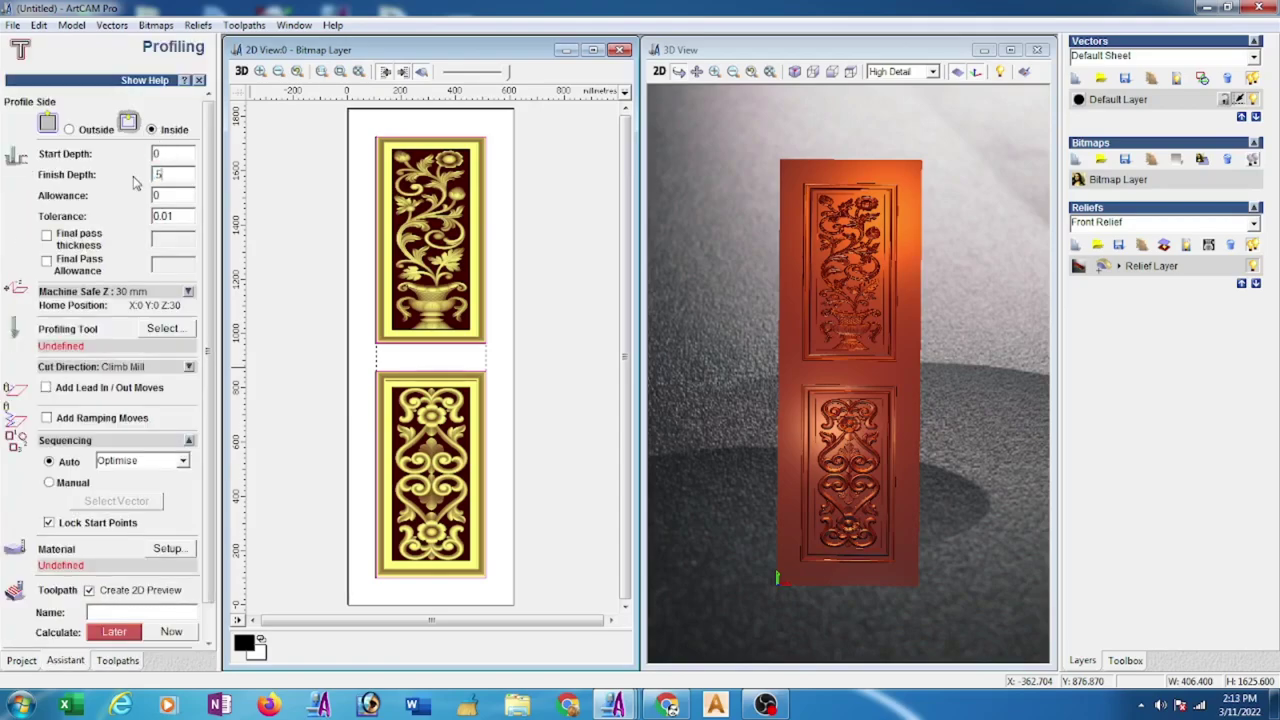
click(163, 328)
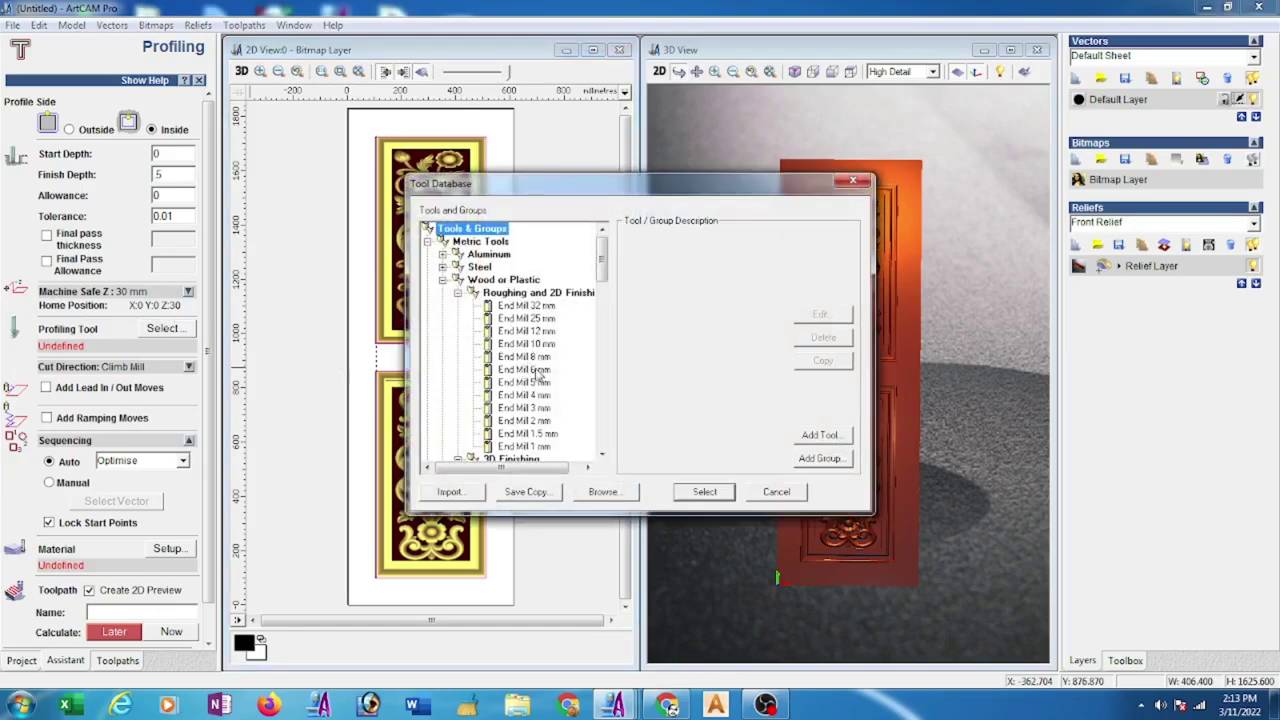
click(539, 370)
click(820, 314)
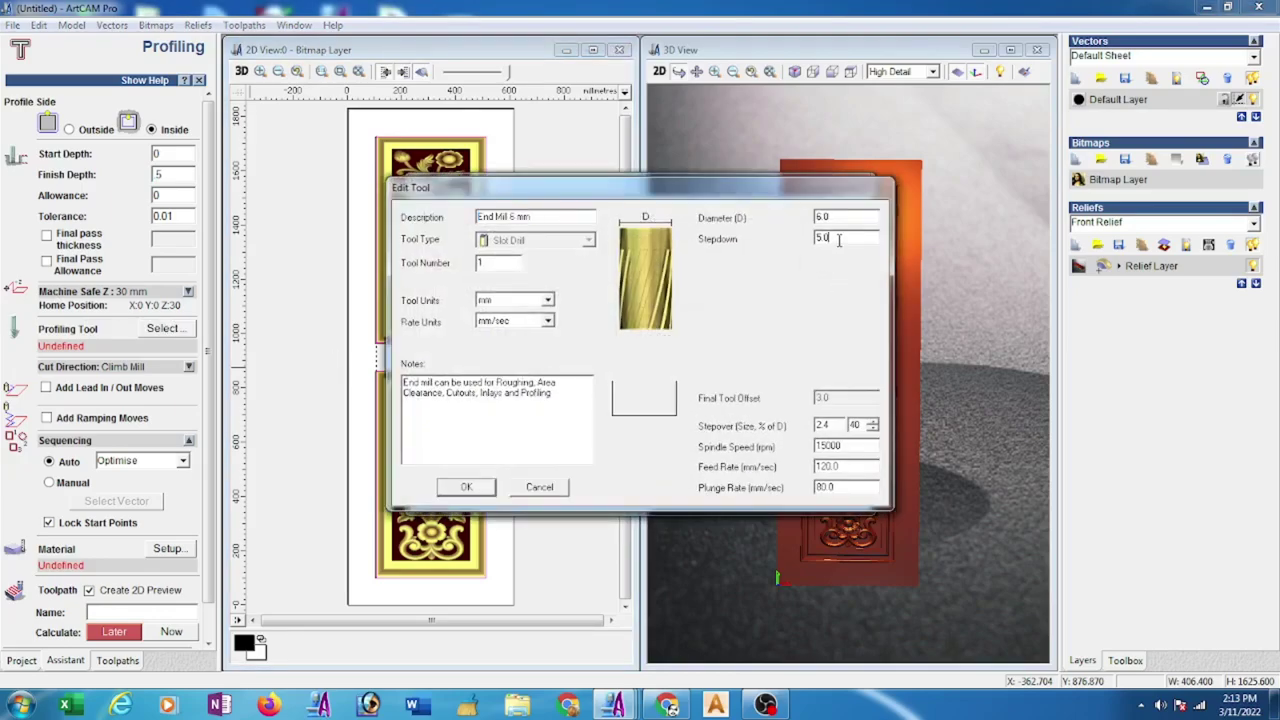
drag(838, 239, 768, 250)
click(470, 489)
click(705, 492)
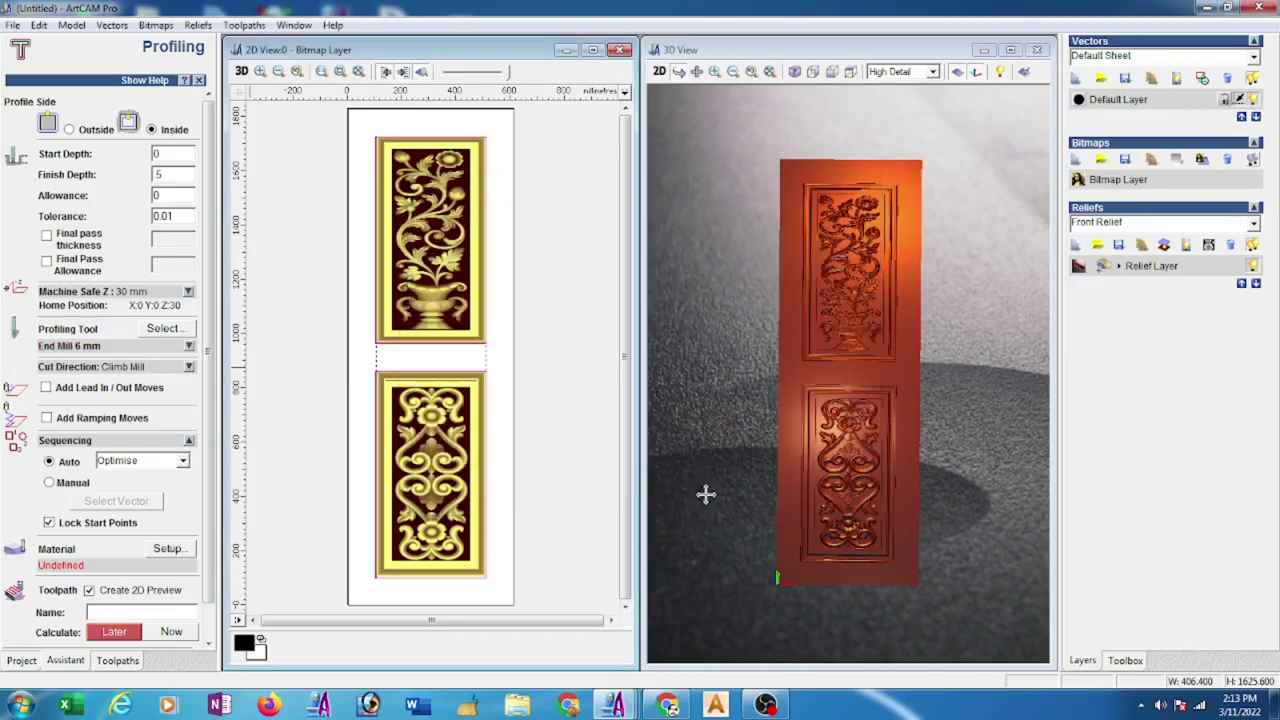
Set the material thickness to 35 mm and calculate the profile toolpath
click(168, 549)
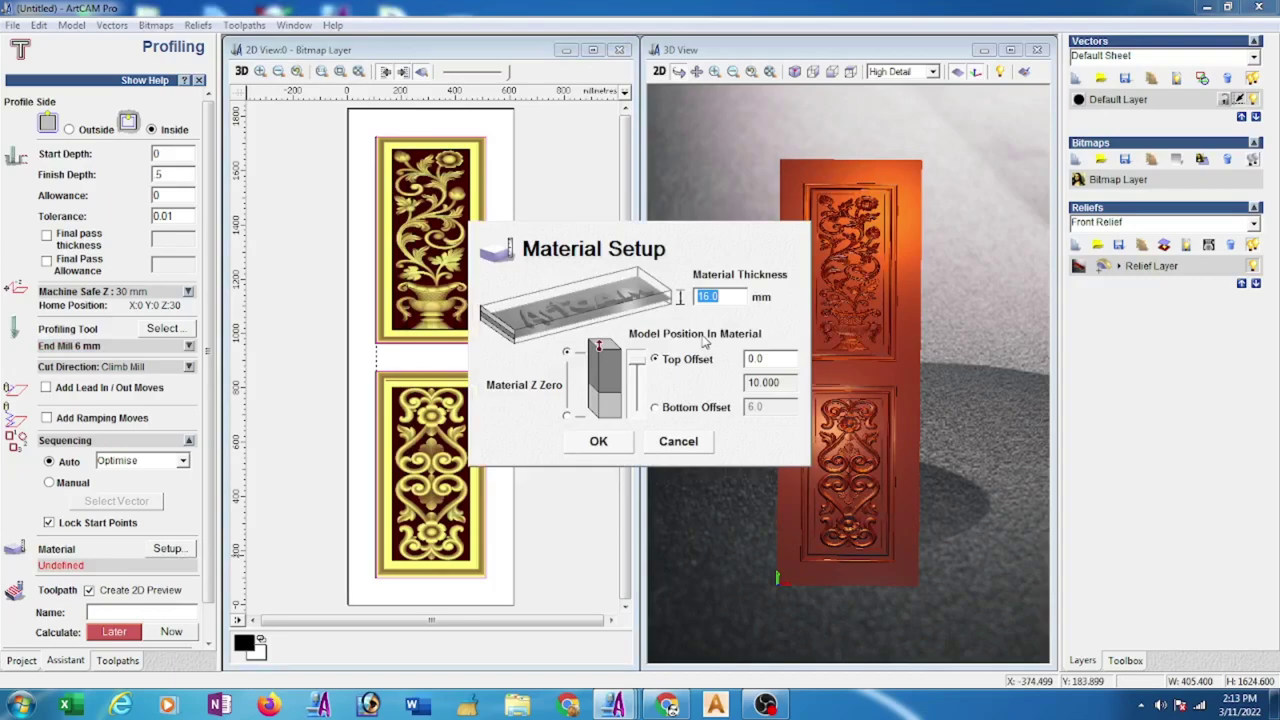
text(3)
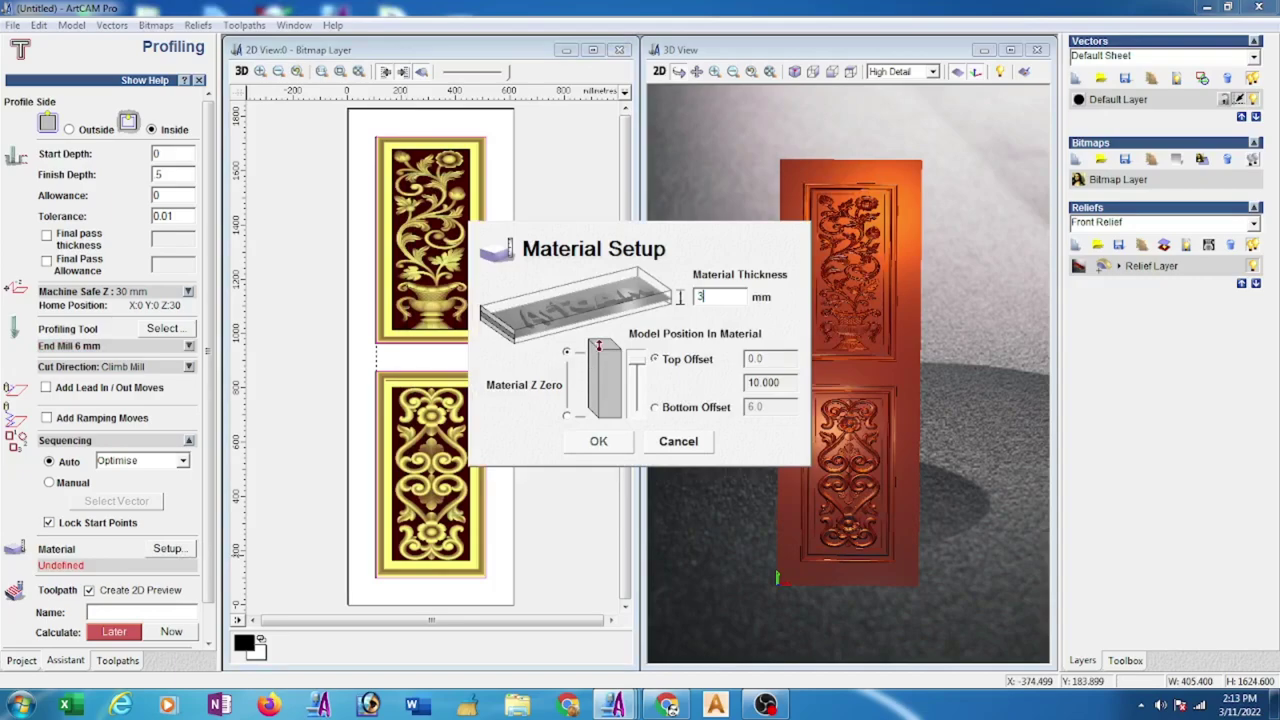
text(5)
click(598, 441)
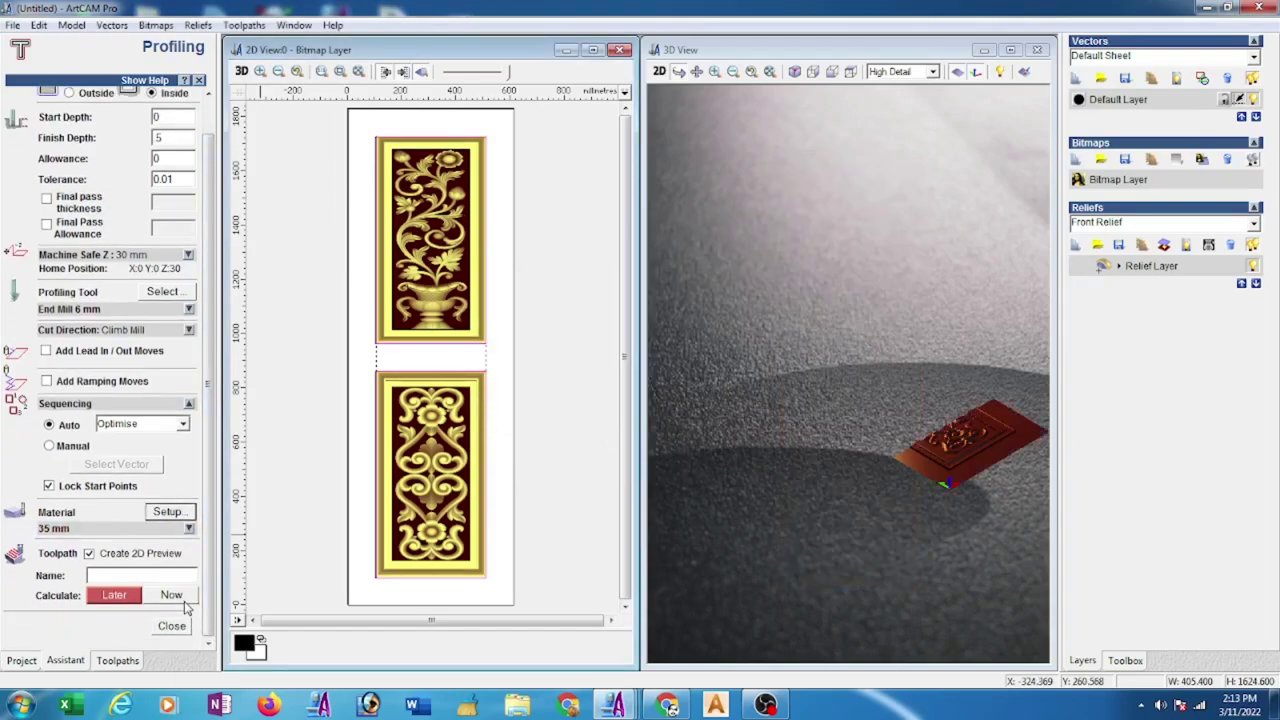
click(172, 596)
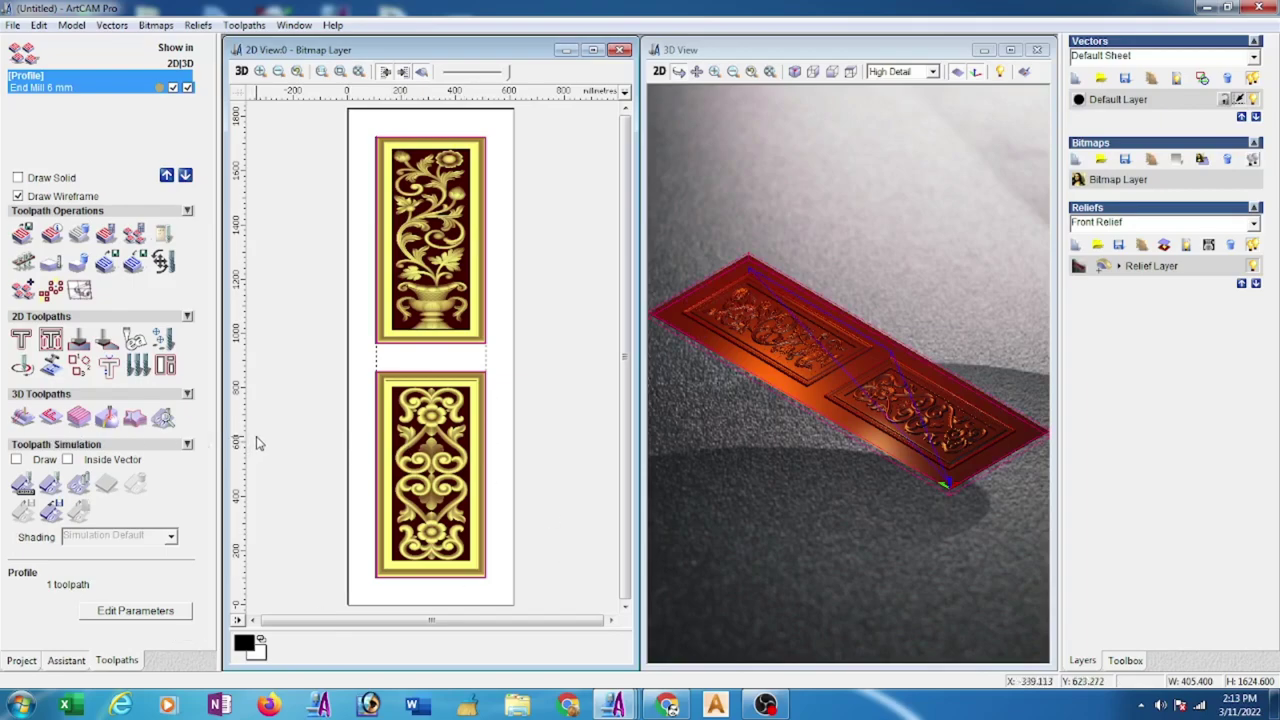
Calculate a Machine Relief toolpath over both panels with the Ball Nose 6 mm tool
click(22, 418)
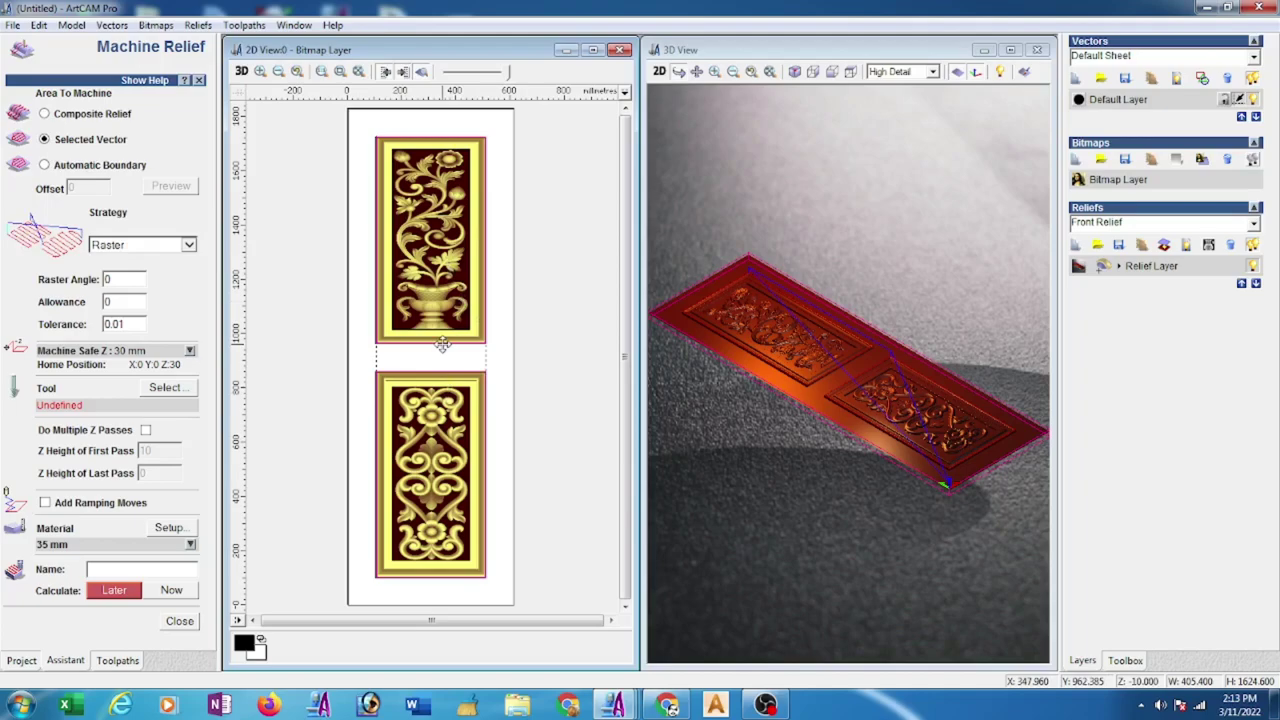
click(179, 390)
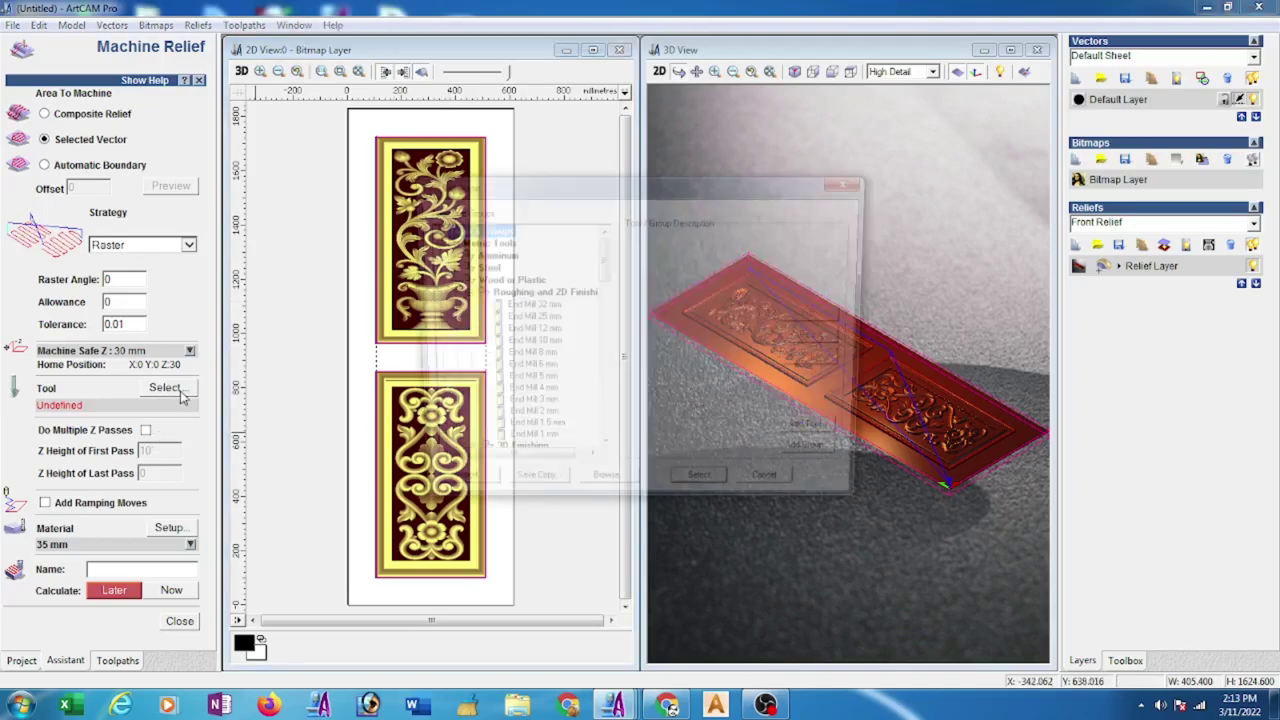
scroll(603, 277, down, 5)
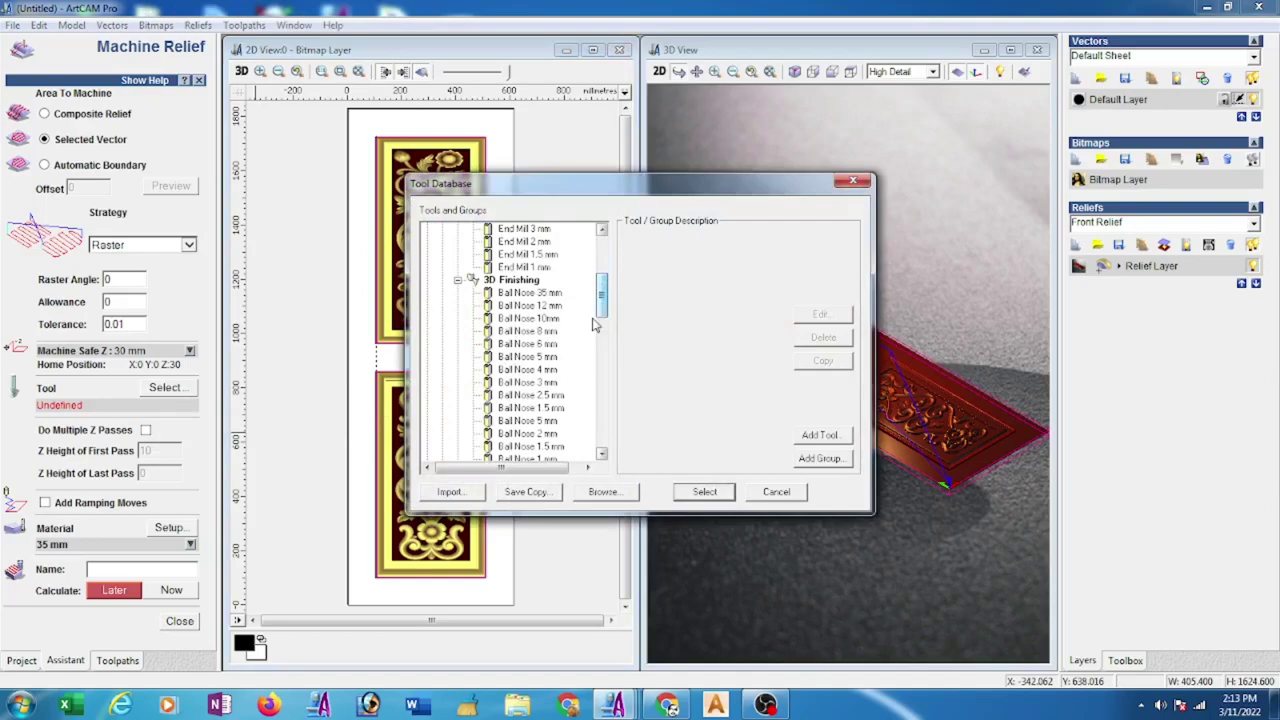
click(541, 345)
click(822, 315)
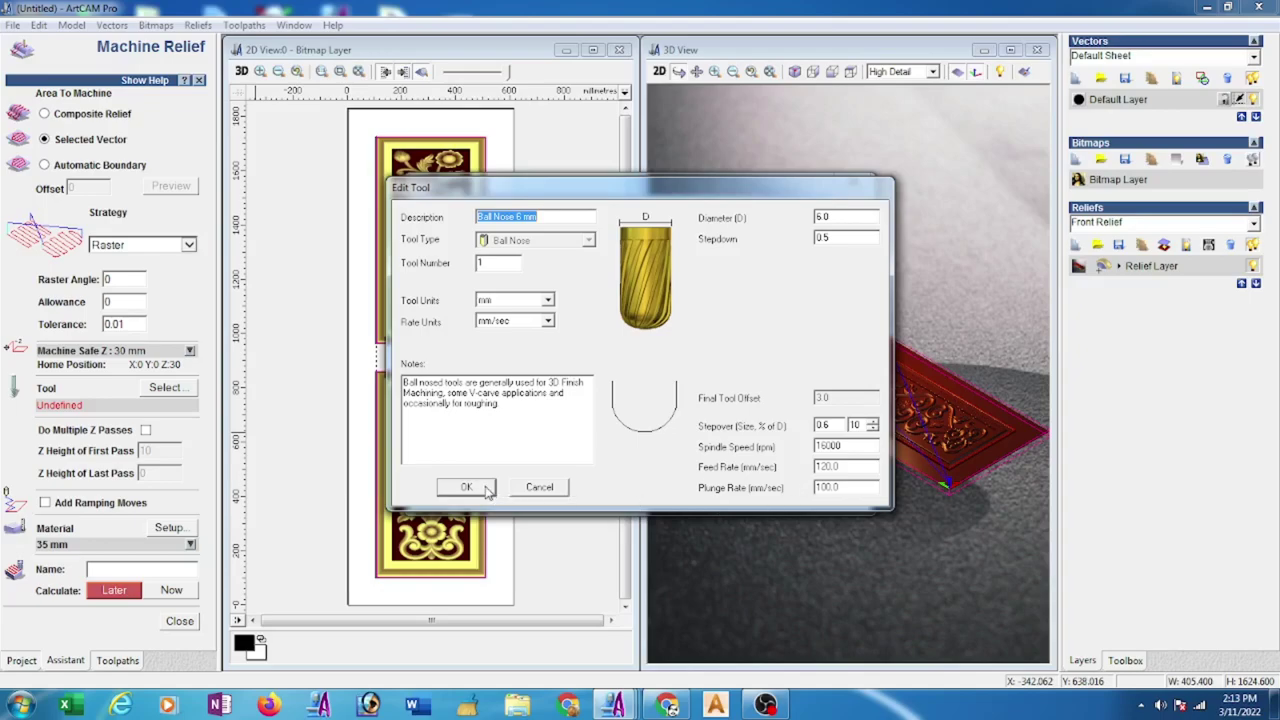
click(466, 487)
click(705, 492)
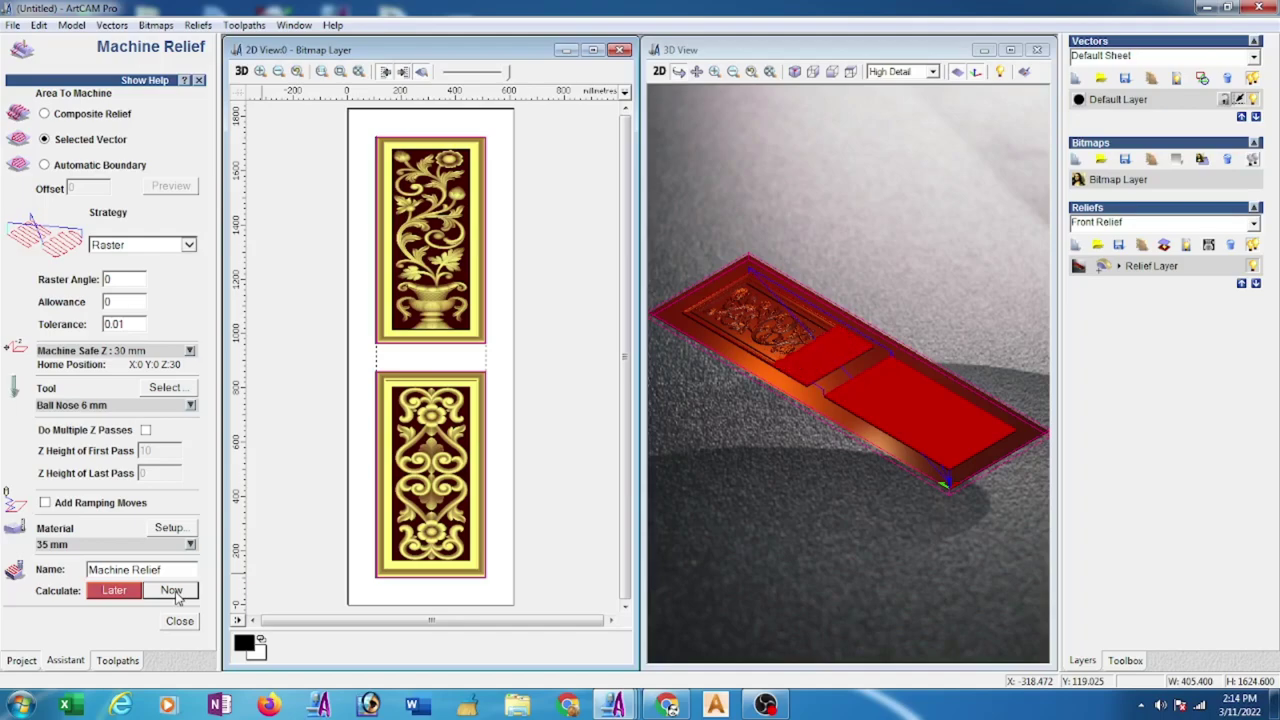
click(172, 591)
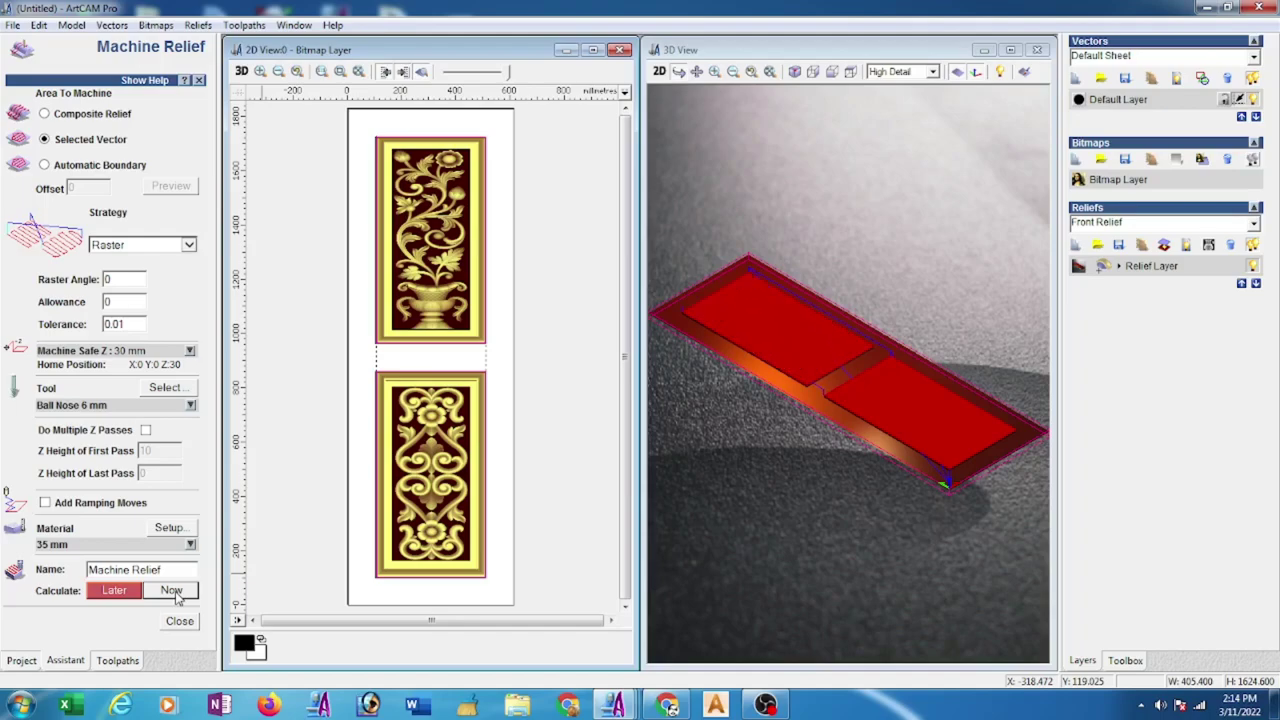
click(180, 621)
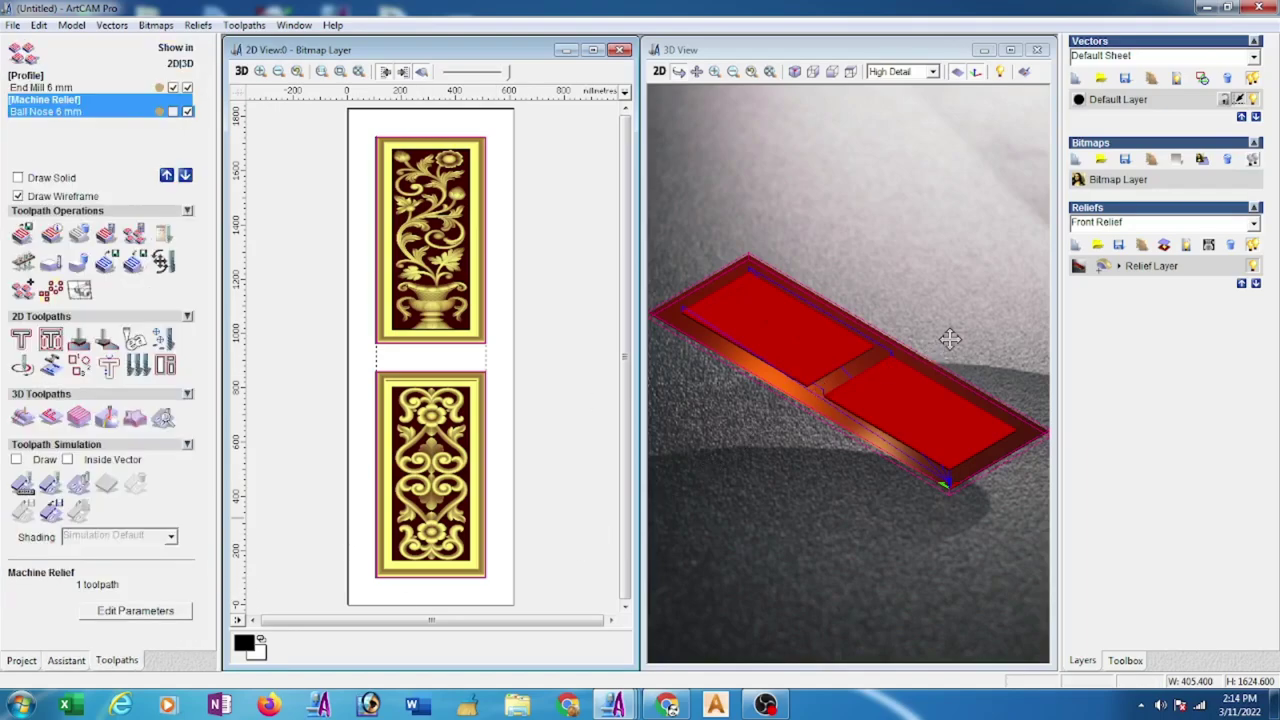
Simulate the door's relief toolpath and tilt the 3D view to inspect the carving
drag(911, 526, 903, 534)
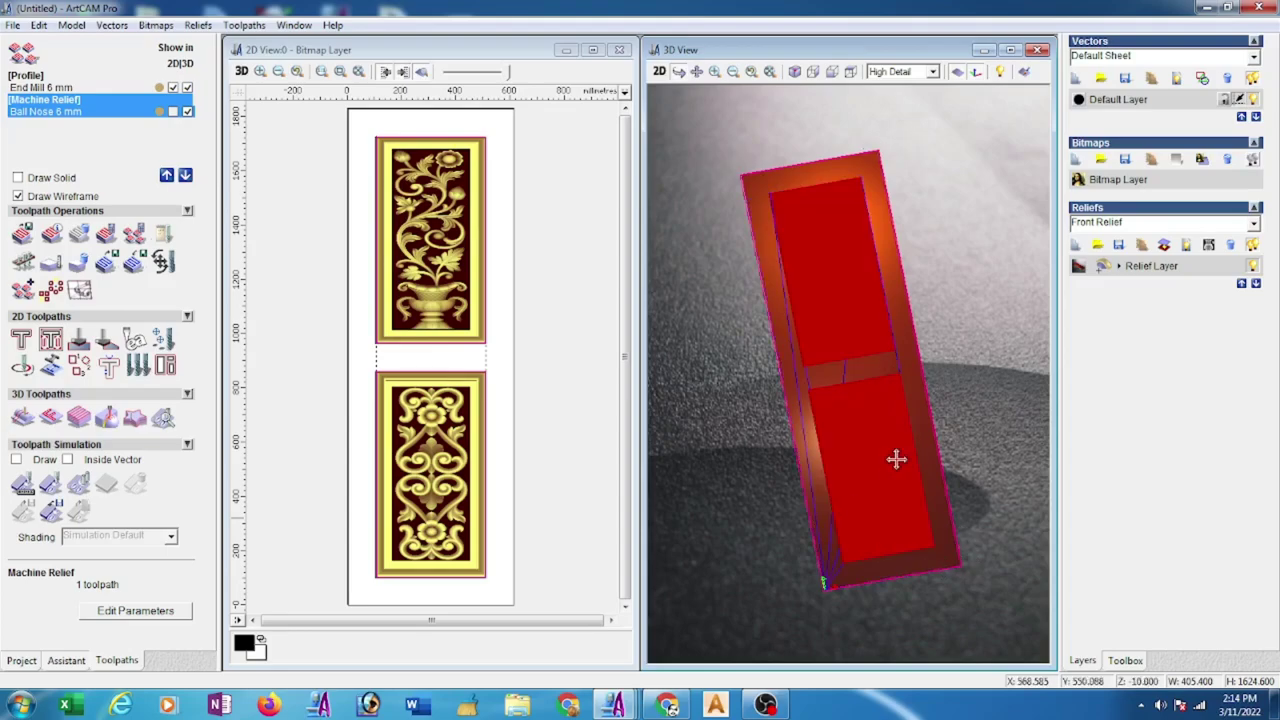
click(50, 484)
click(578, 472)
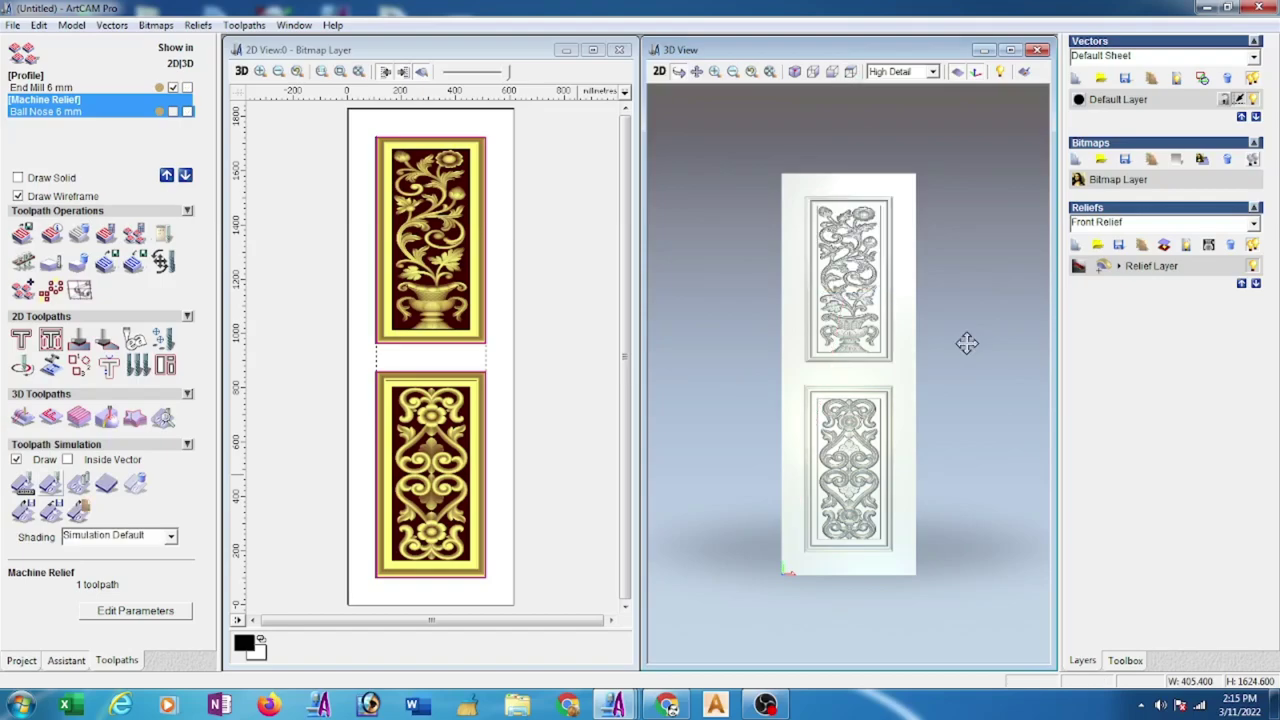
drag(966, 343, 971, 341)
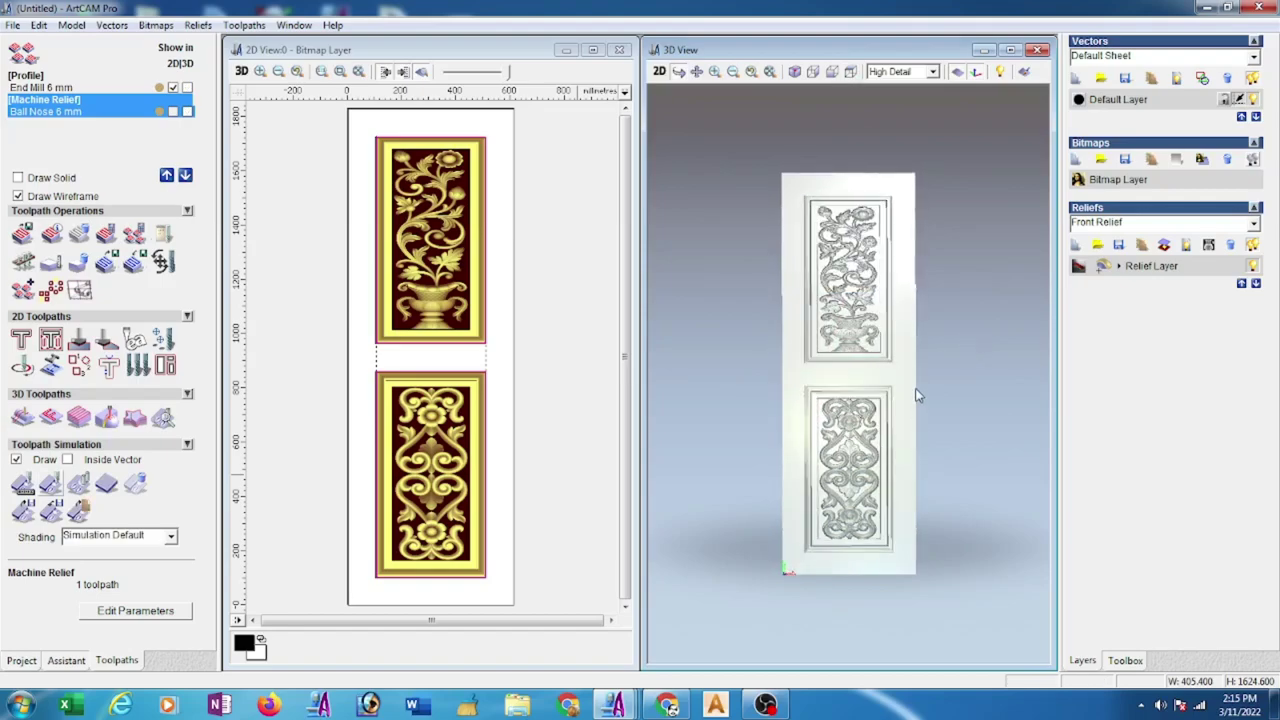
Close the door model without saving and start a new model
click(619, 49)
click(672, 392)
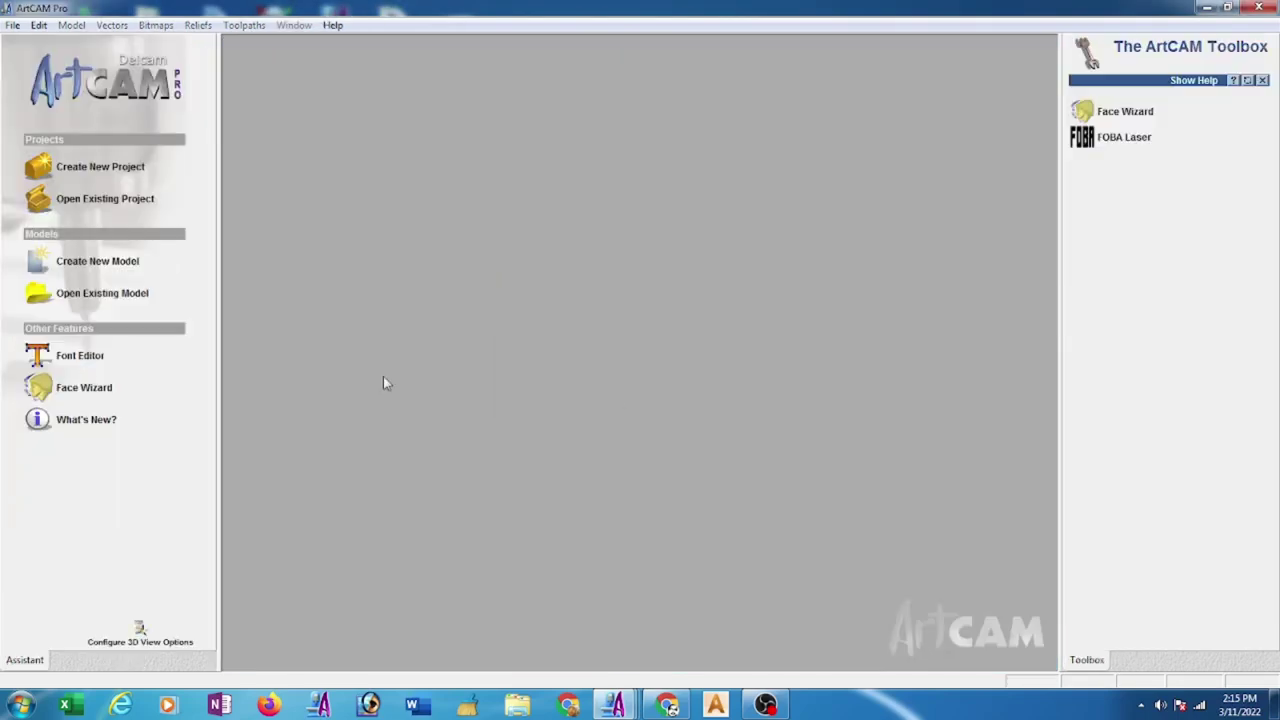
click(88, 263)
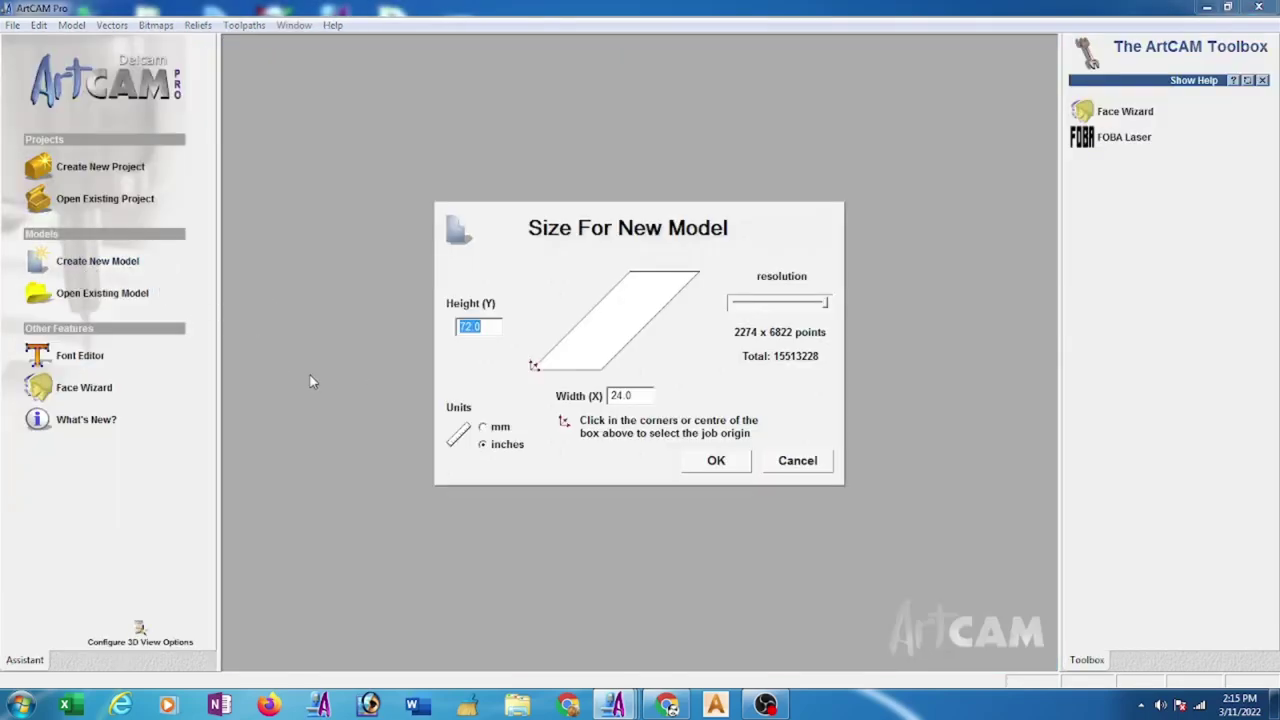
Create the new model at 16 × 32 inches
click(604, 396)
text(16)
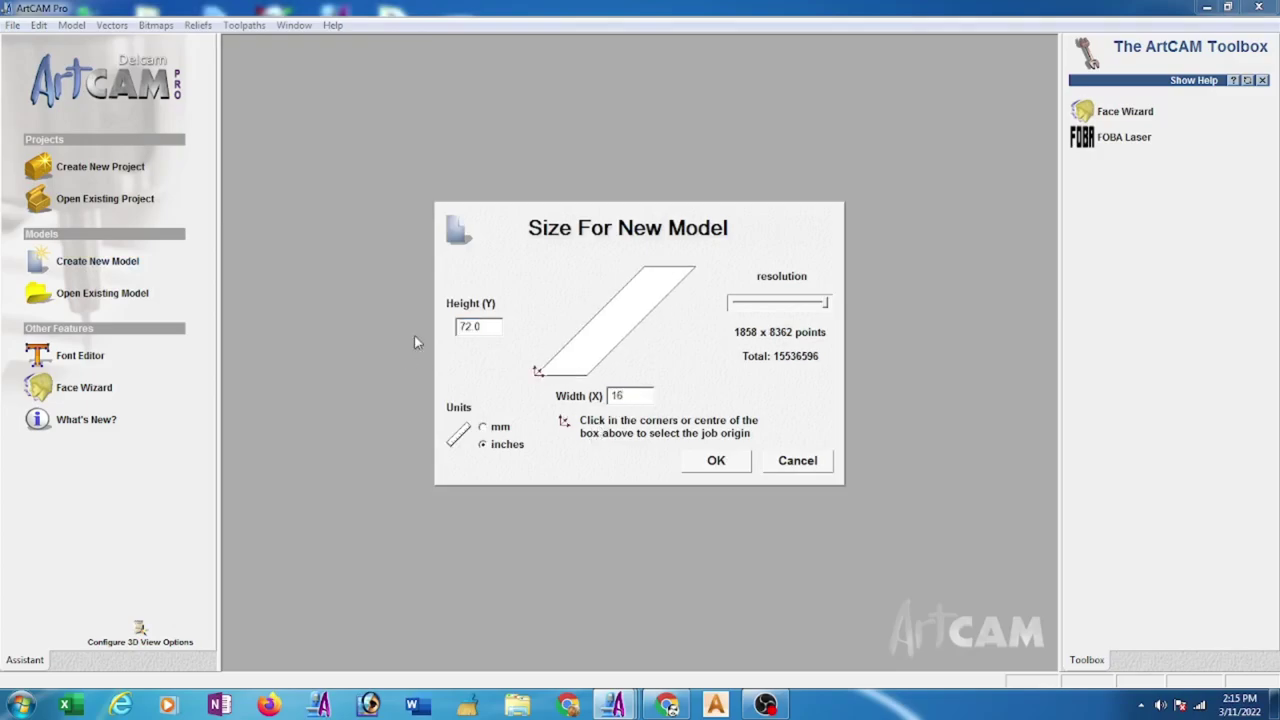
drag(490, 326, 434, 340)
text(32)
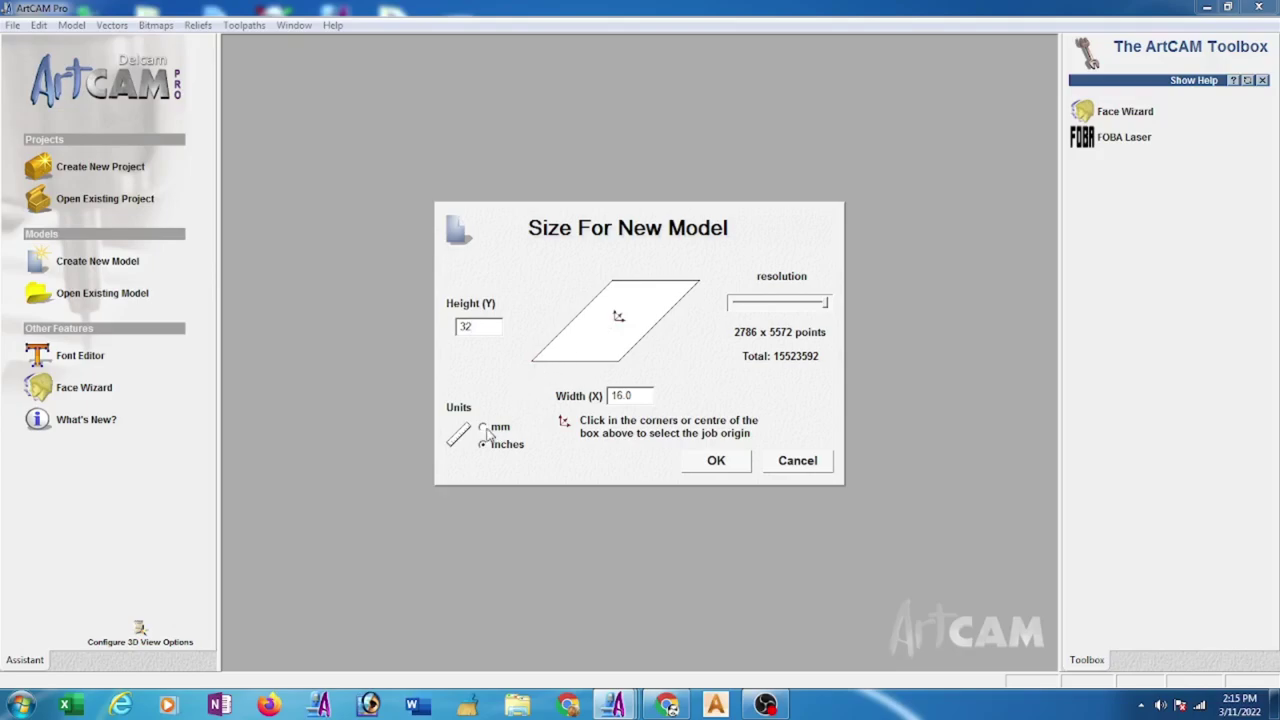
click(715, 465)
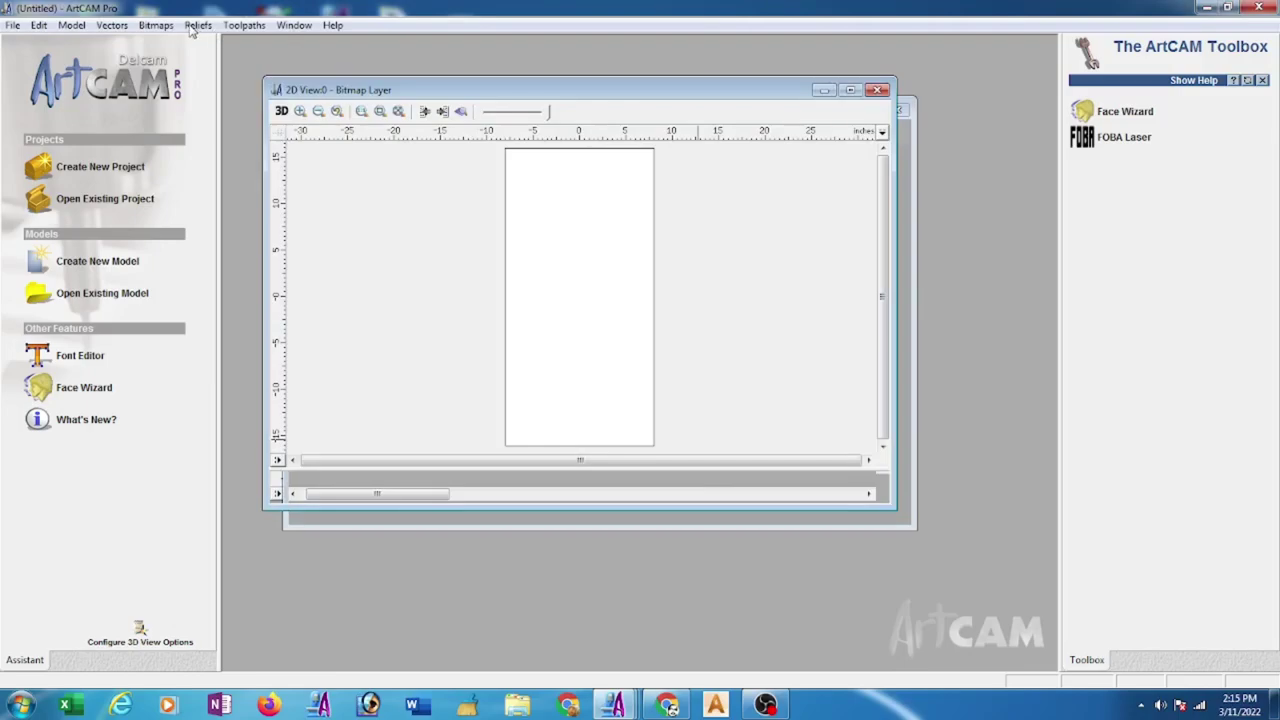
Bring up the Reliefs menu commands
click(192, 31)
click(468, 180)
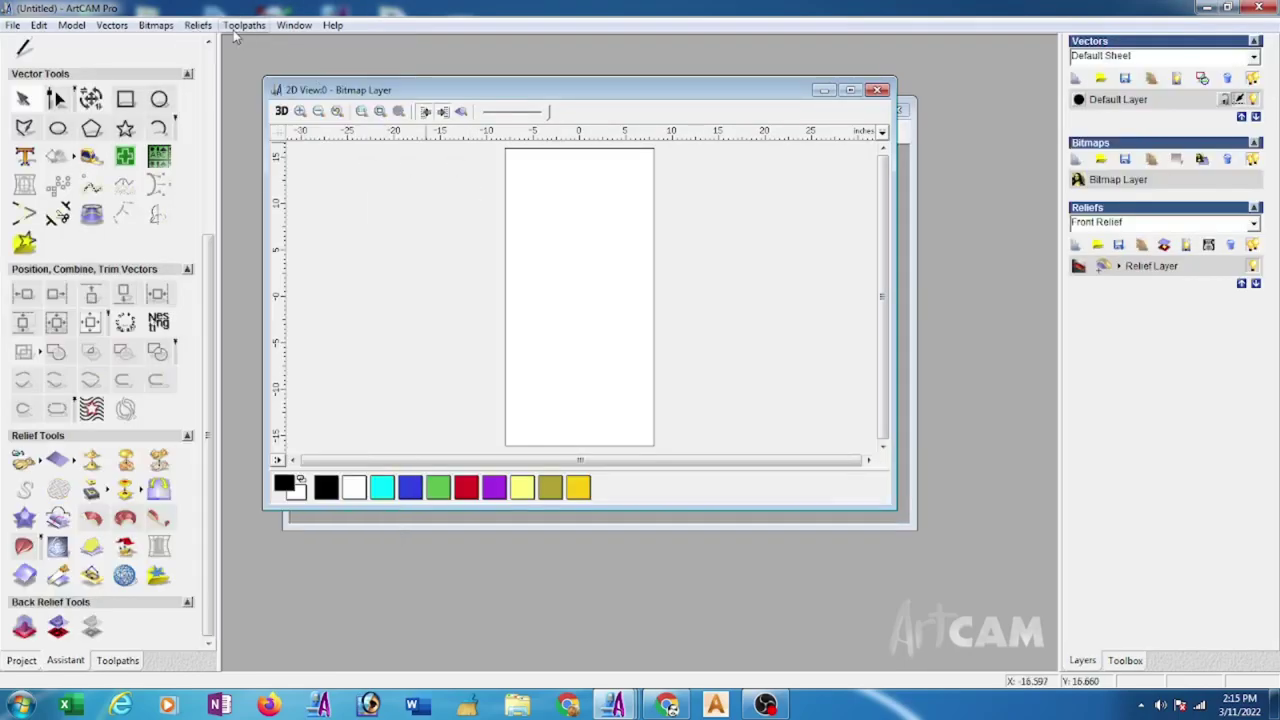
click(197, 25)
Paste the 'bottom 1' relief from file and switch the model units to millimetres
click(226, 100)
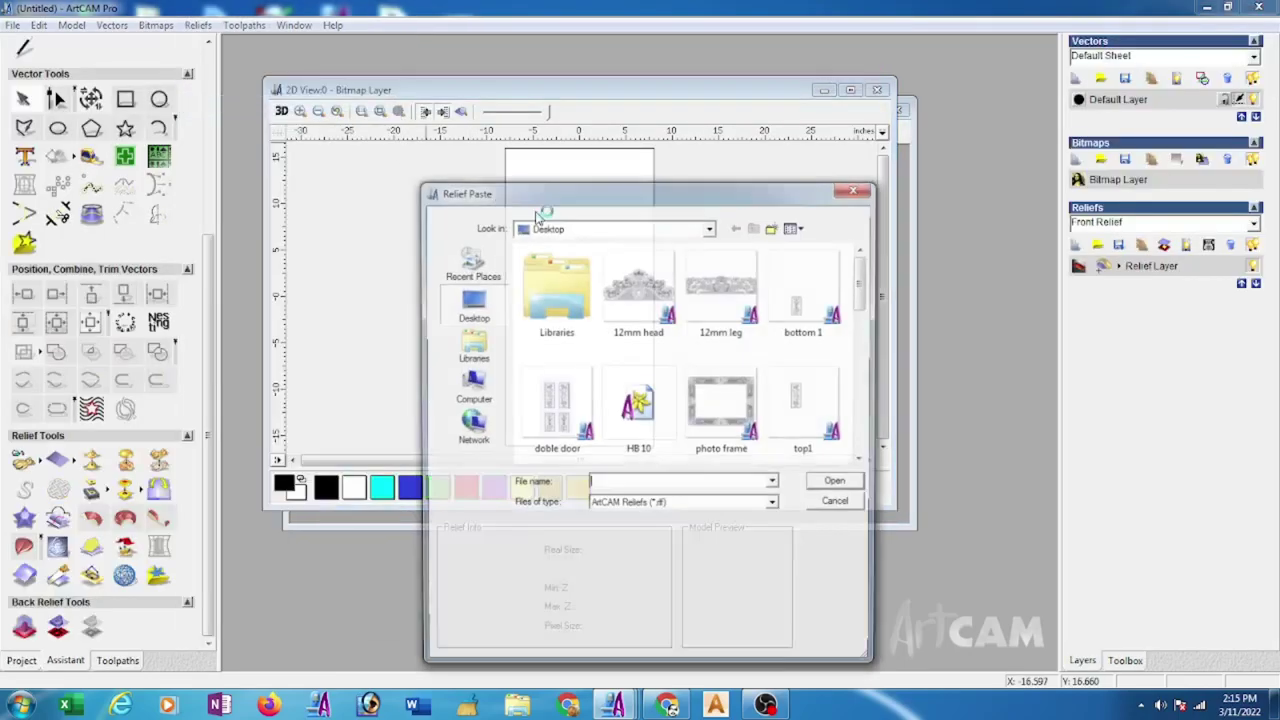
double_click(803, 300)
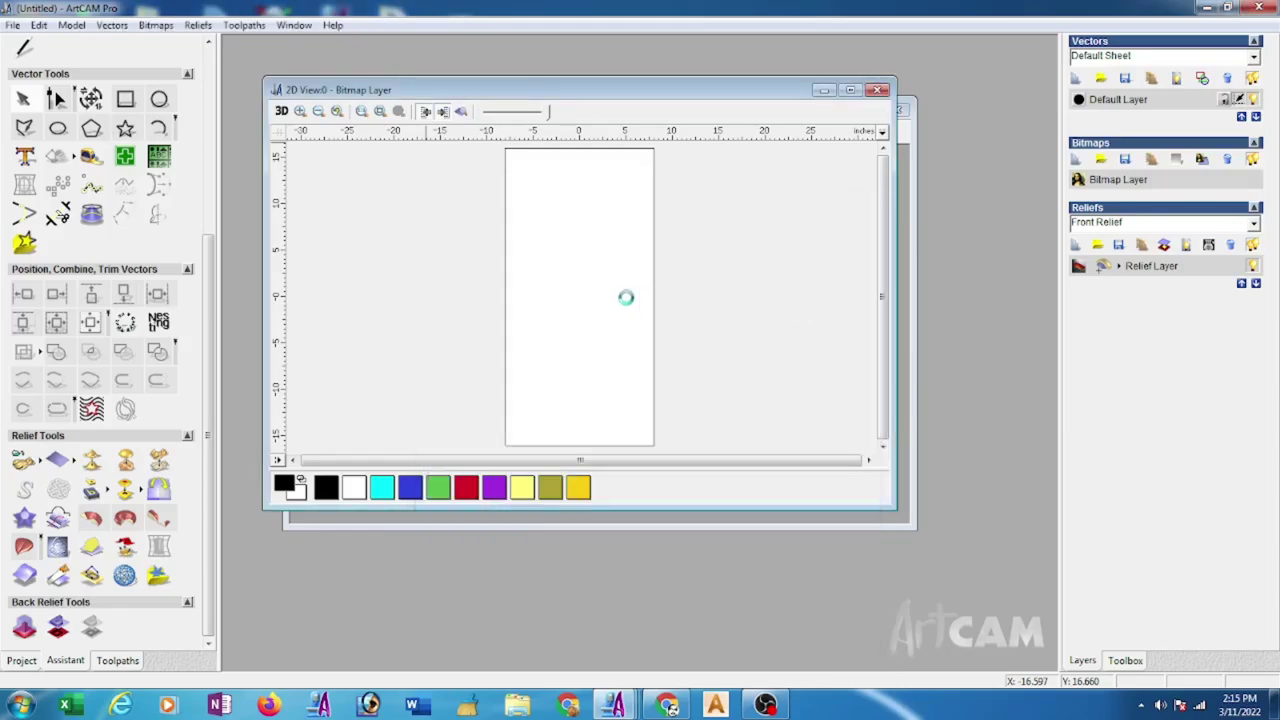
click(71, 25)
click(237, 60)
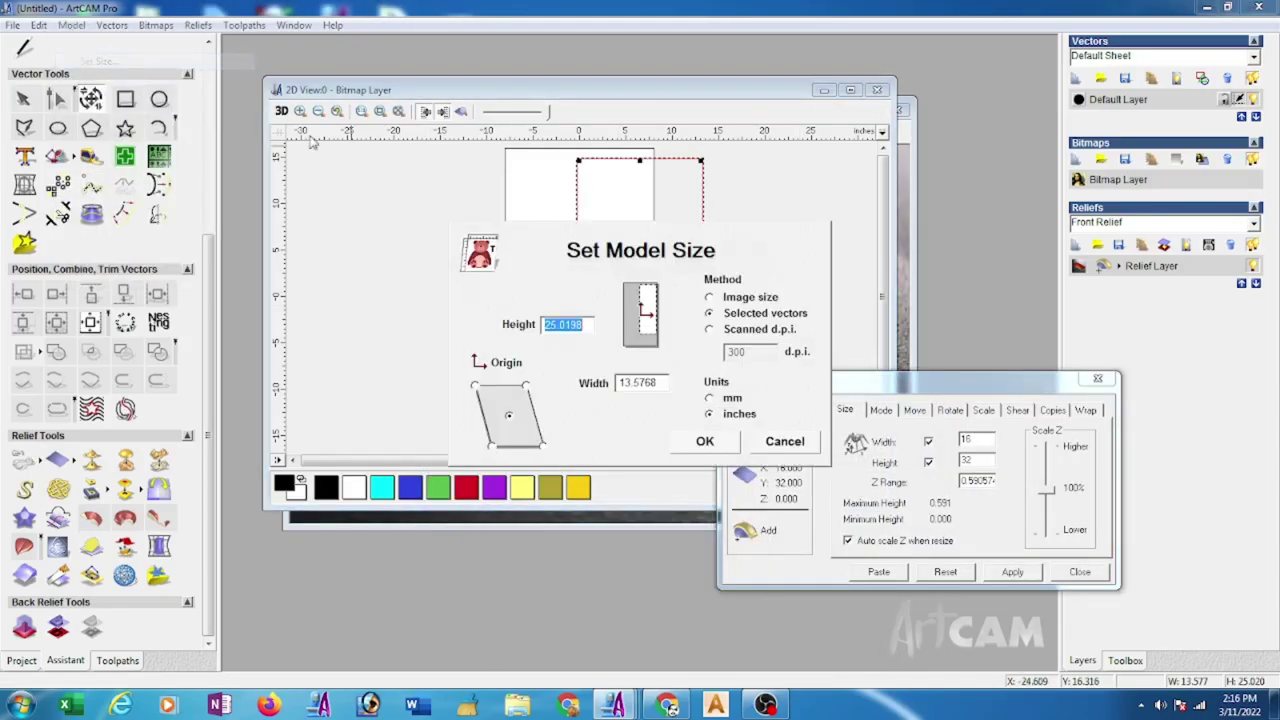
click(709, 398)
click(705, 441)
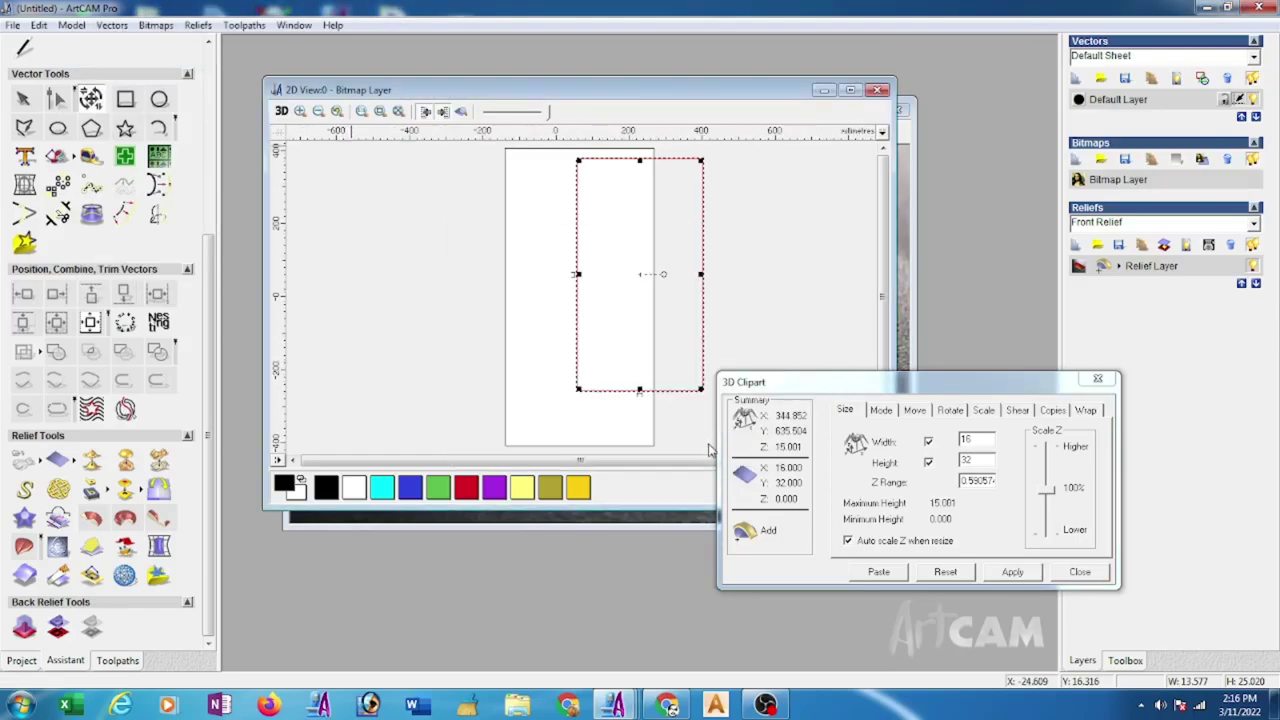
Set the relief's Z range to 10
double_click(967, 486)
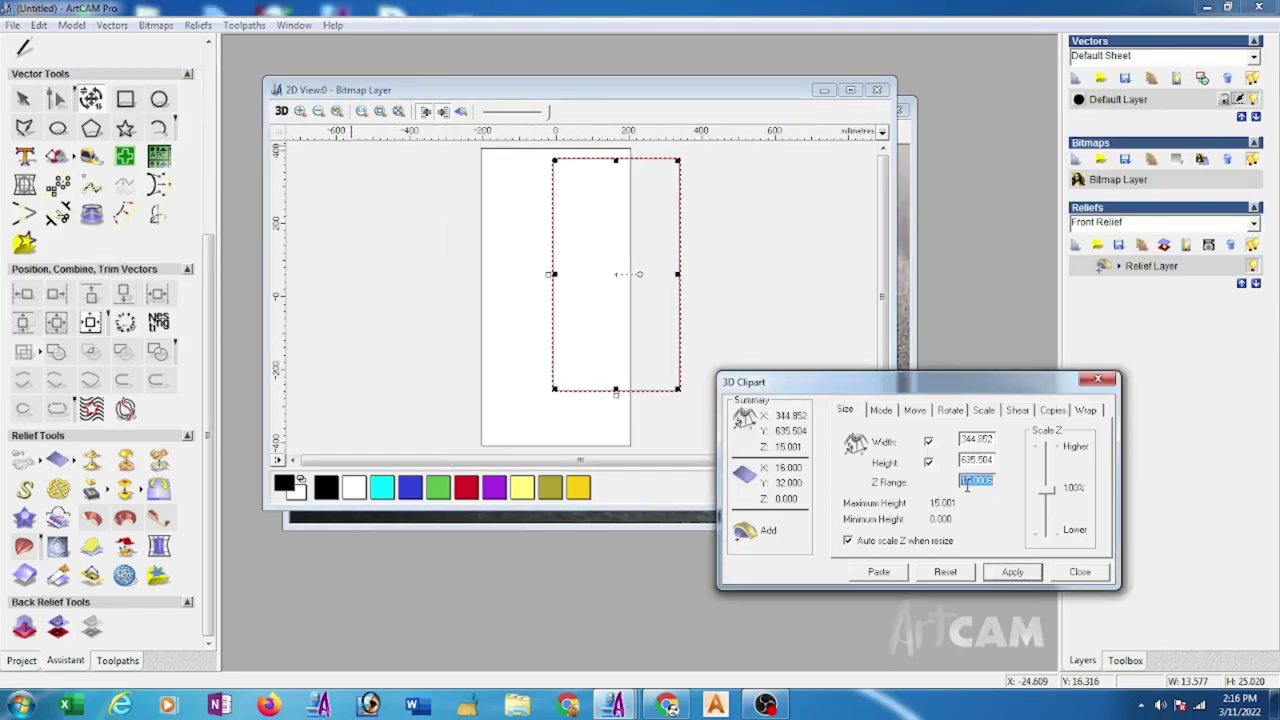
text(10)
click(1014, 577)
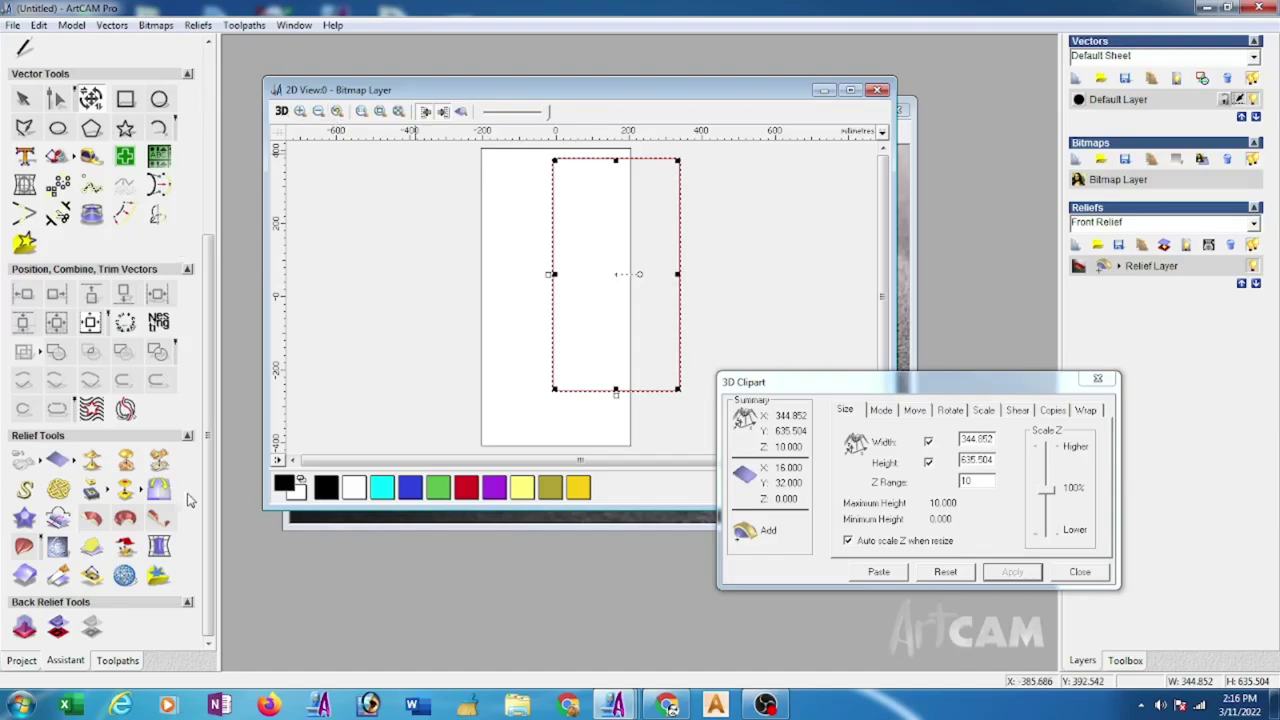
drag(209, 500, 207, 285)
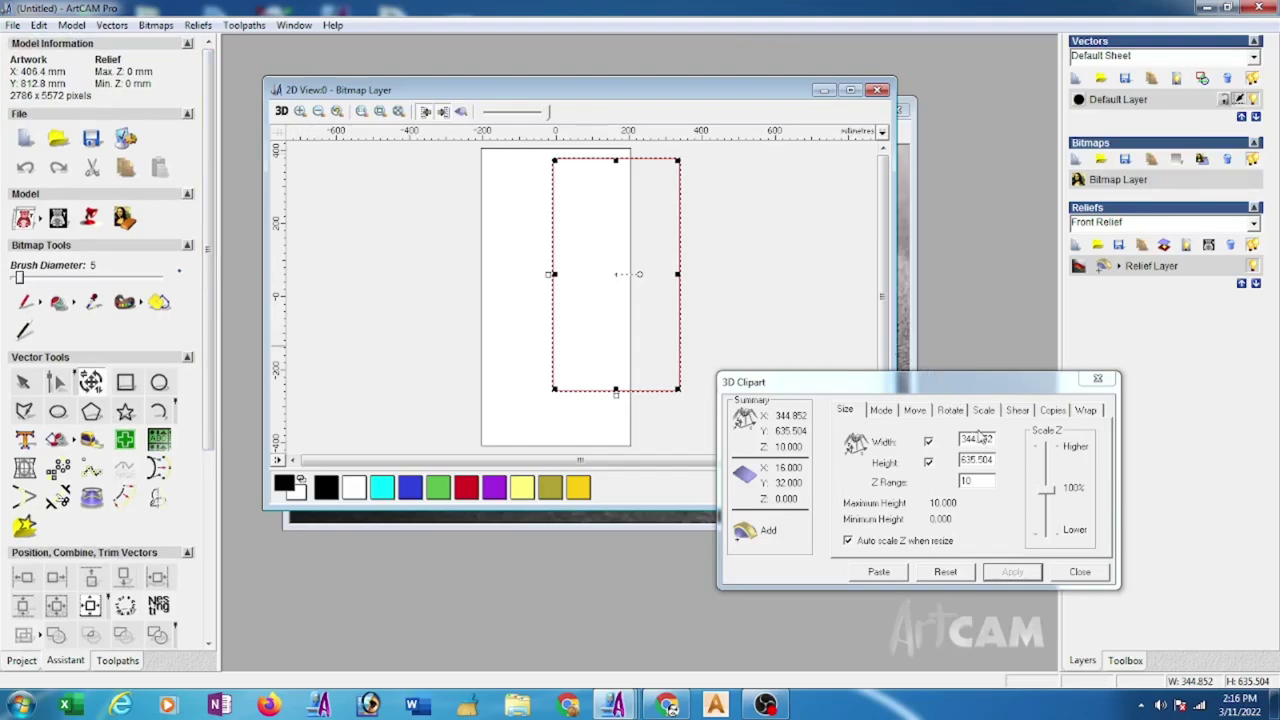
Resize the clipart relief to 406.4 × 812.8 mm
drag(996, 438, 890, 452)
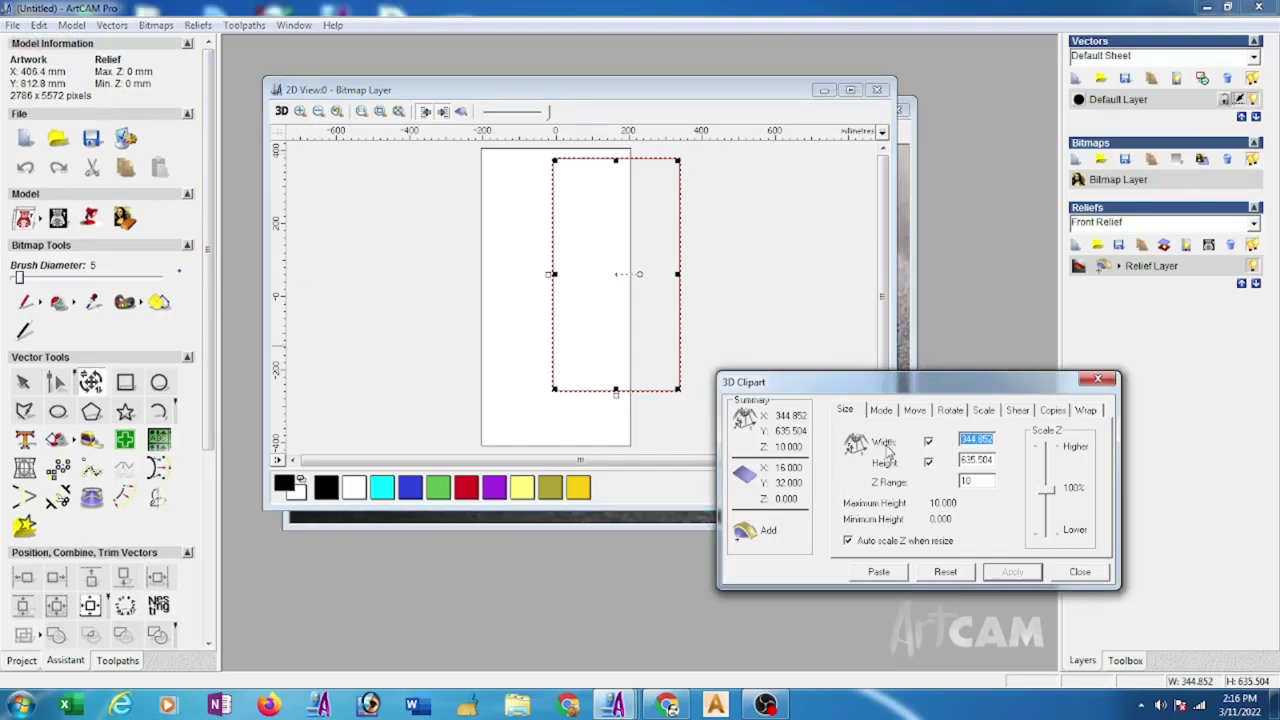
text(406)
drag(988, 438, 911, 446)
text(4)
drag(994, 460, 905, 466)
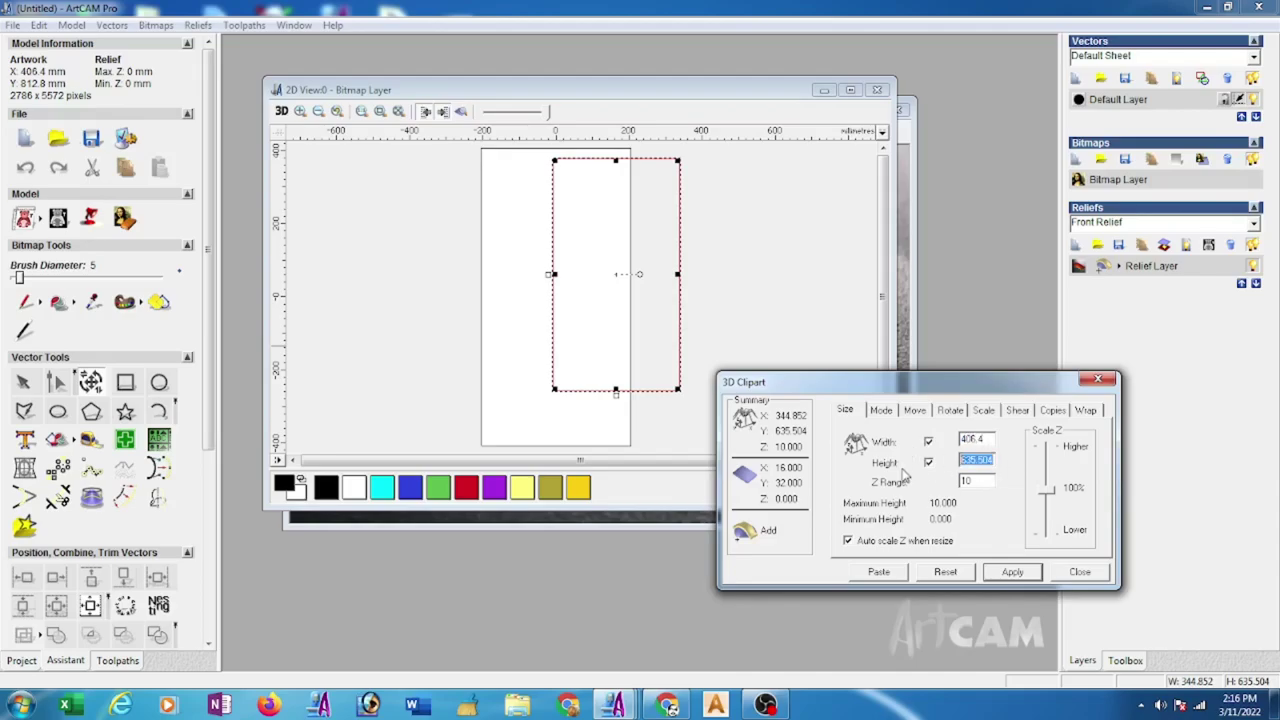
text(812.8)
click(1010, 572)
Centre the resized relief on the page and paste it into the model
click(714, 299)
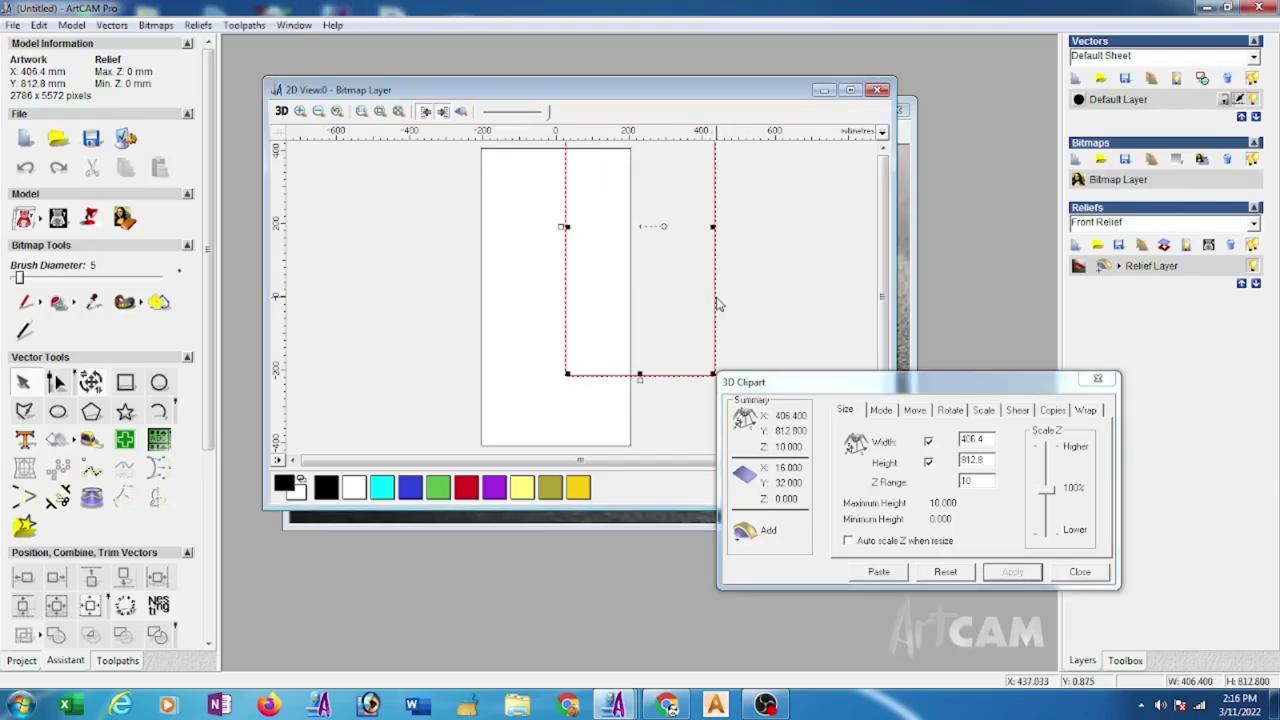
key(F9)
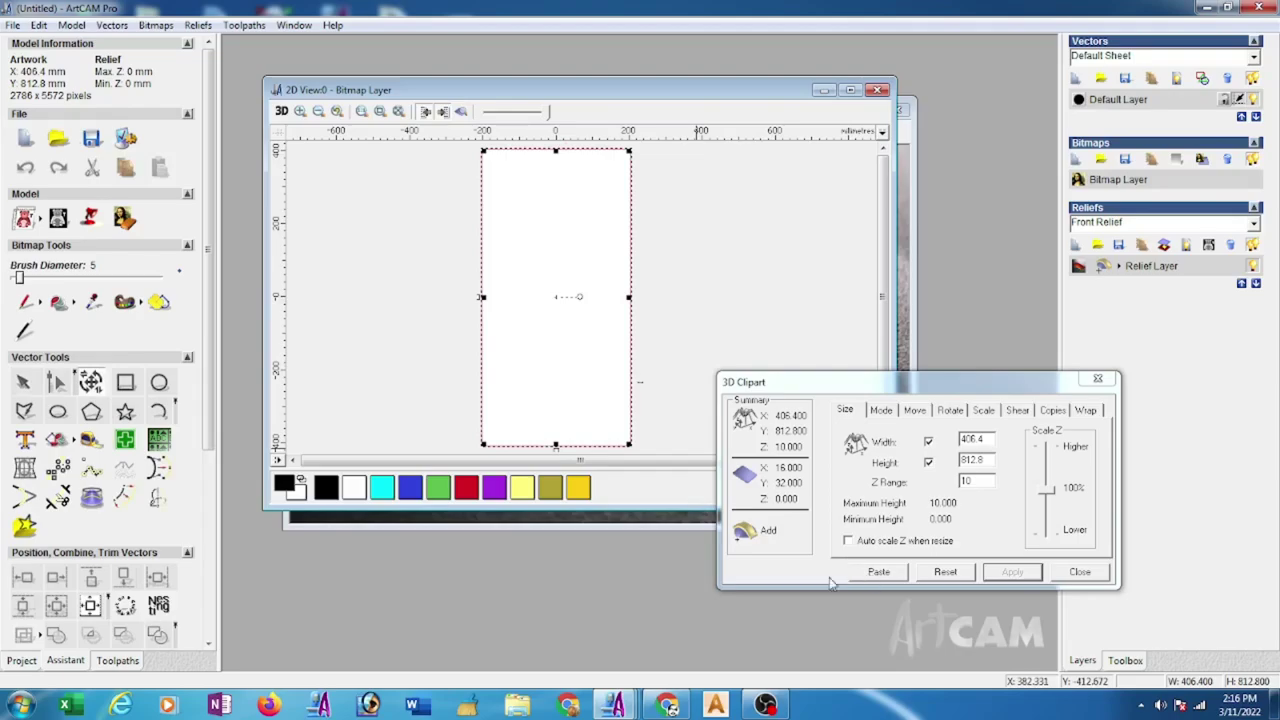
scroll(200, 440, down, 3)
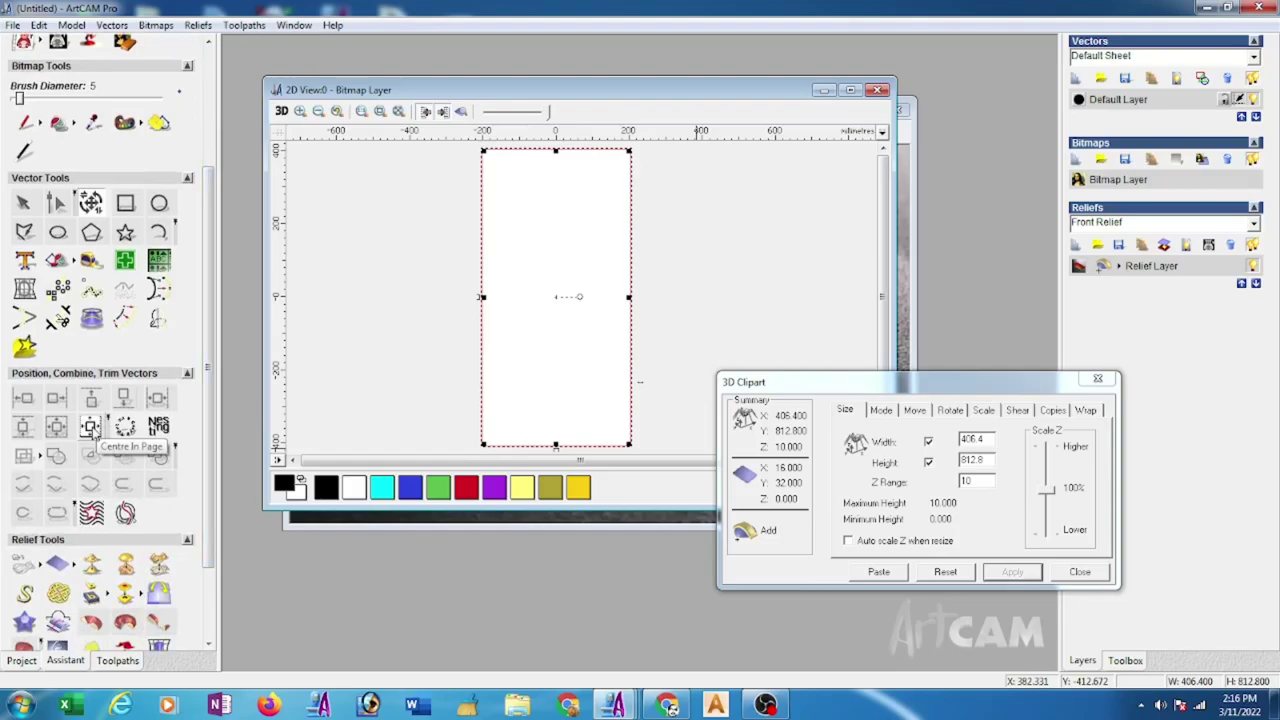
click(90, 428)
click(879, 572)
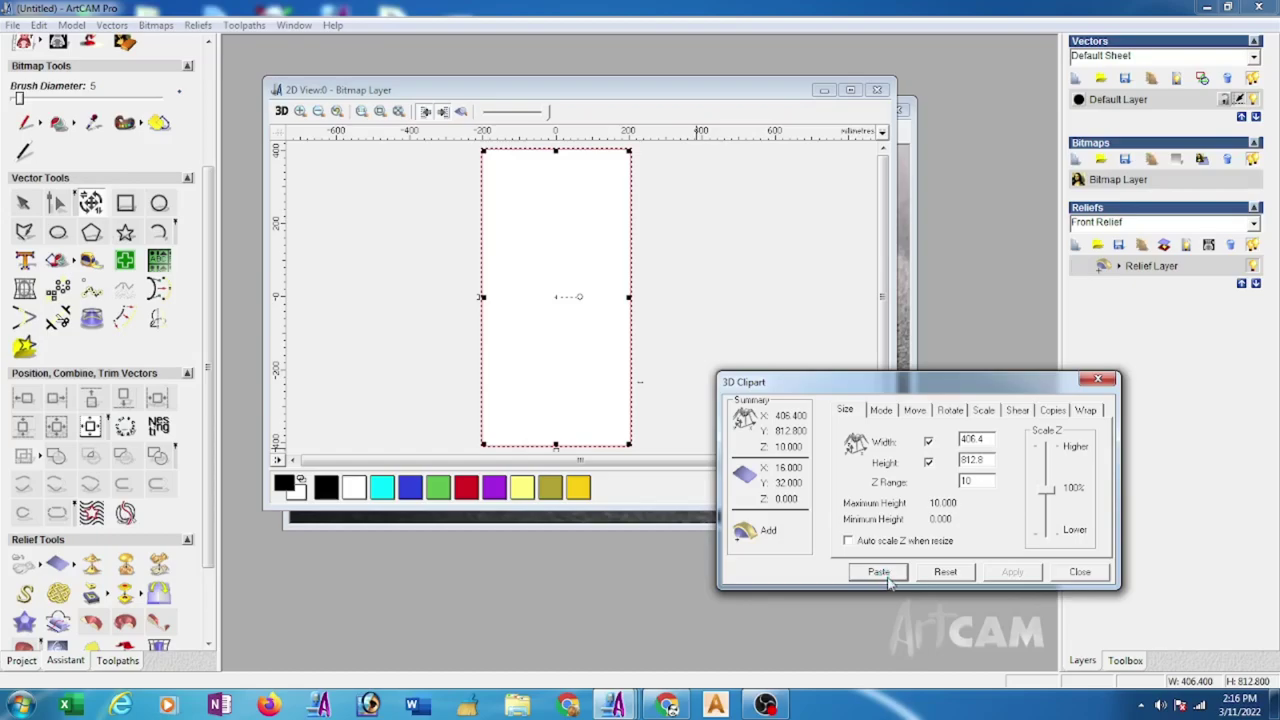
click(1080, 572)
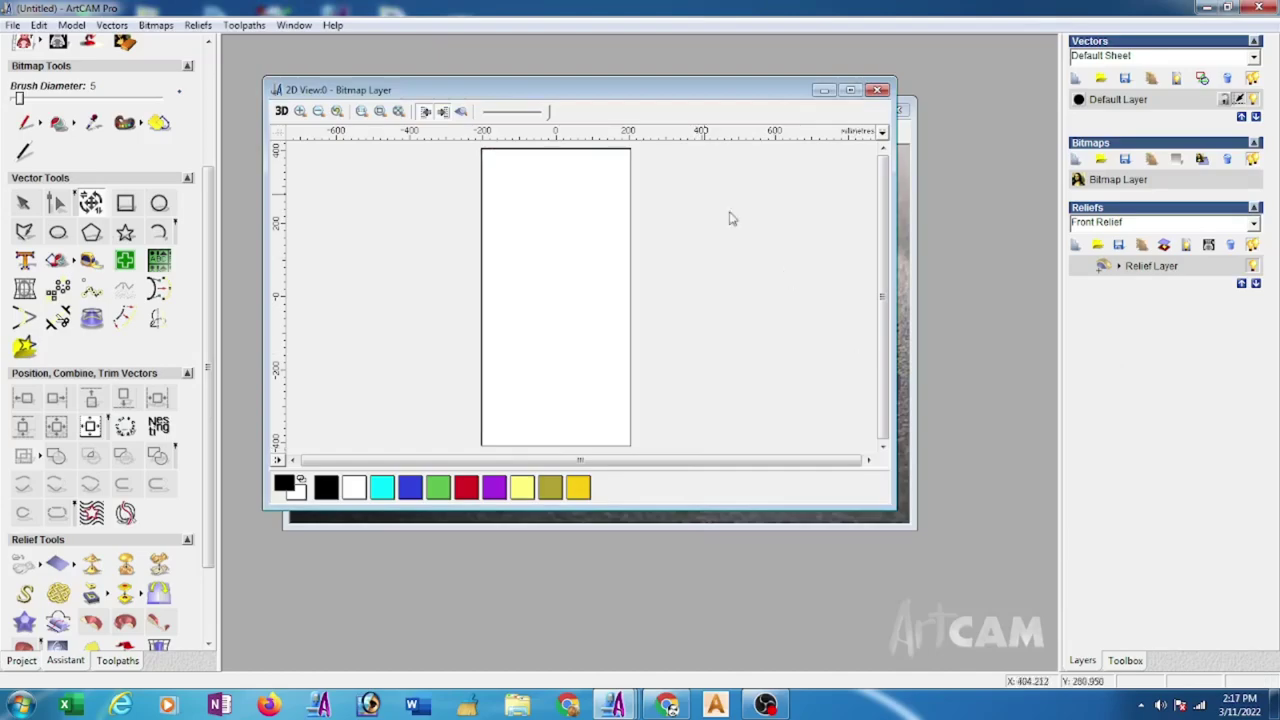
Show the panel relief shaded and tile the 2D and 3D views vertically
click(460, 112)
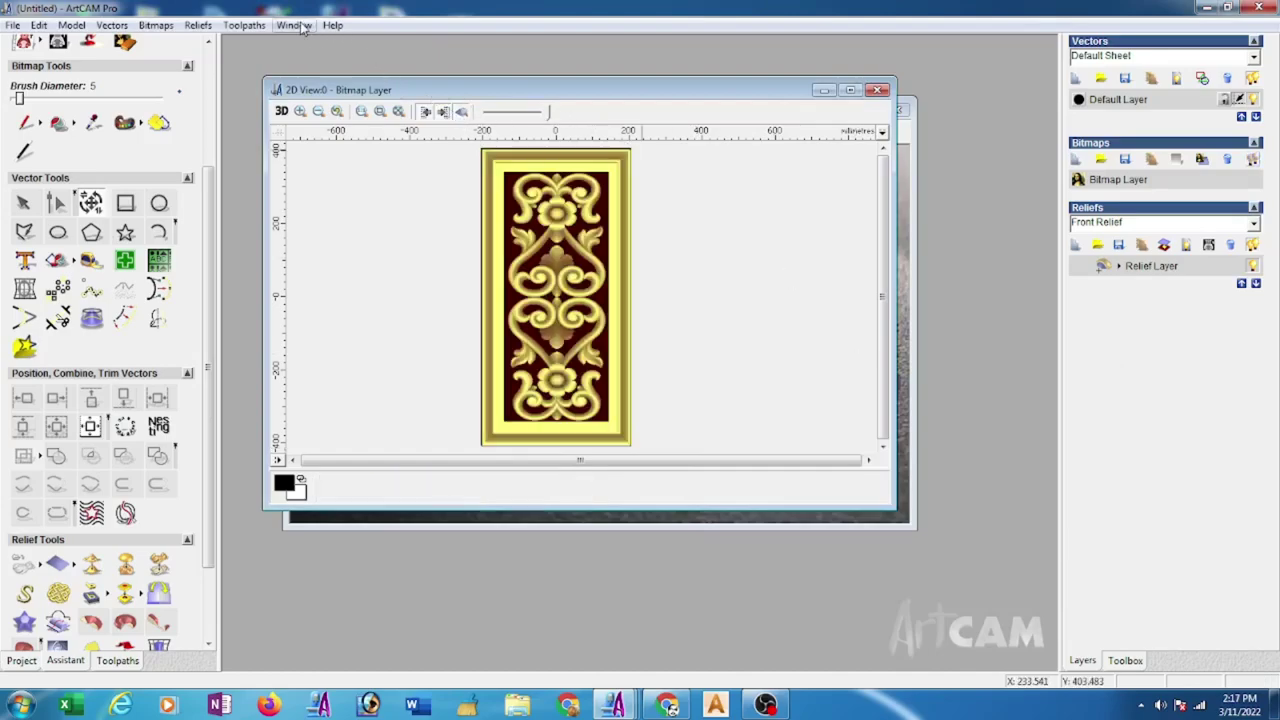
click(300, 27)
click(312, 58)
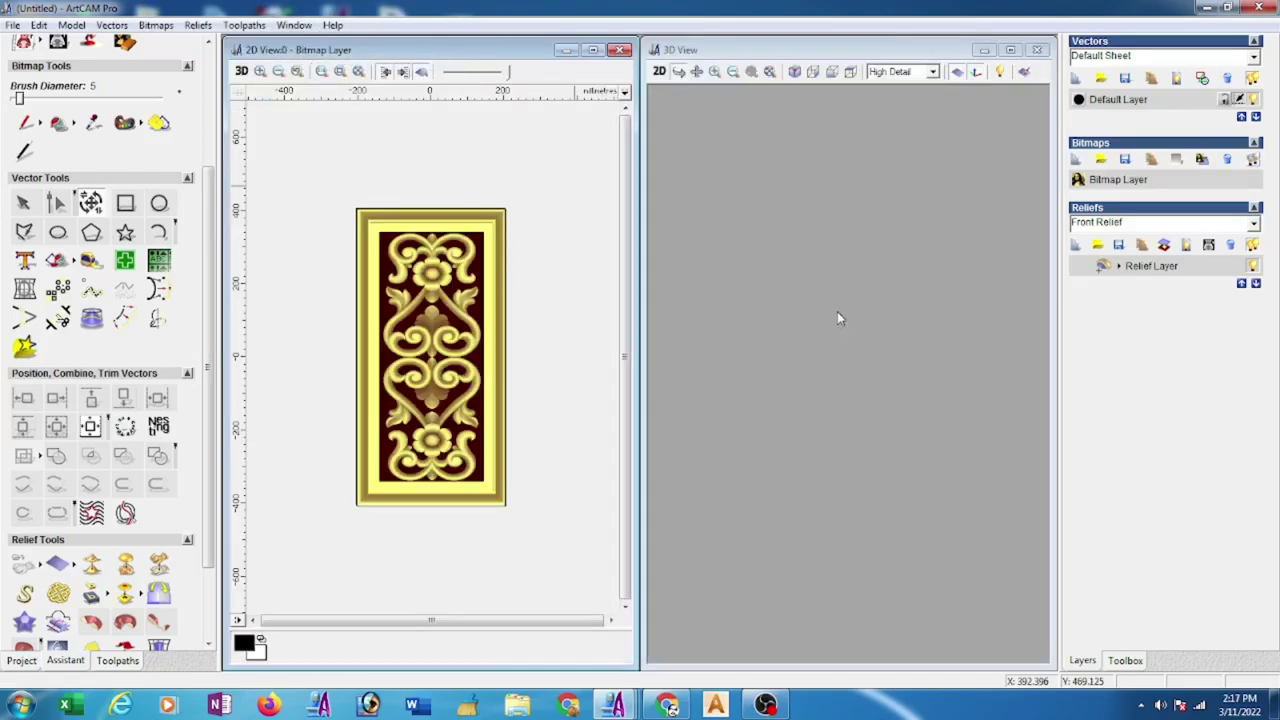
Orbit the 3D view upright and select the panel's outline vector
mouse_move(909, 503)
mouse_down()
mouse_move(854, 571)
mouse_move(893, 397)
mouse_up()
scroll(893, 397, up, 2)
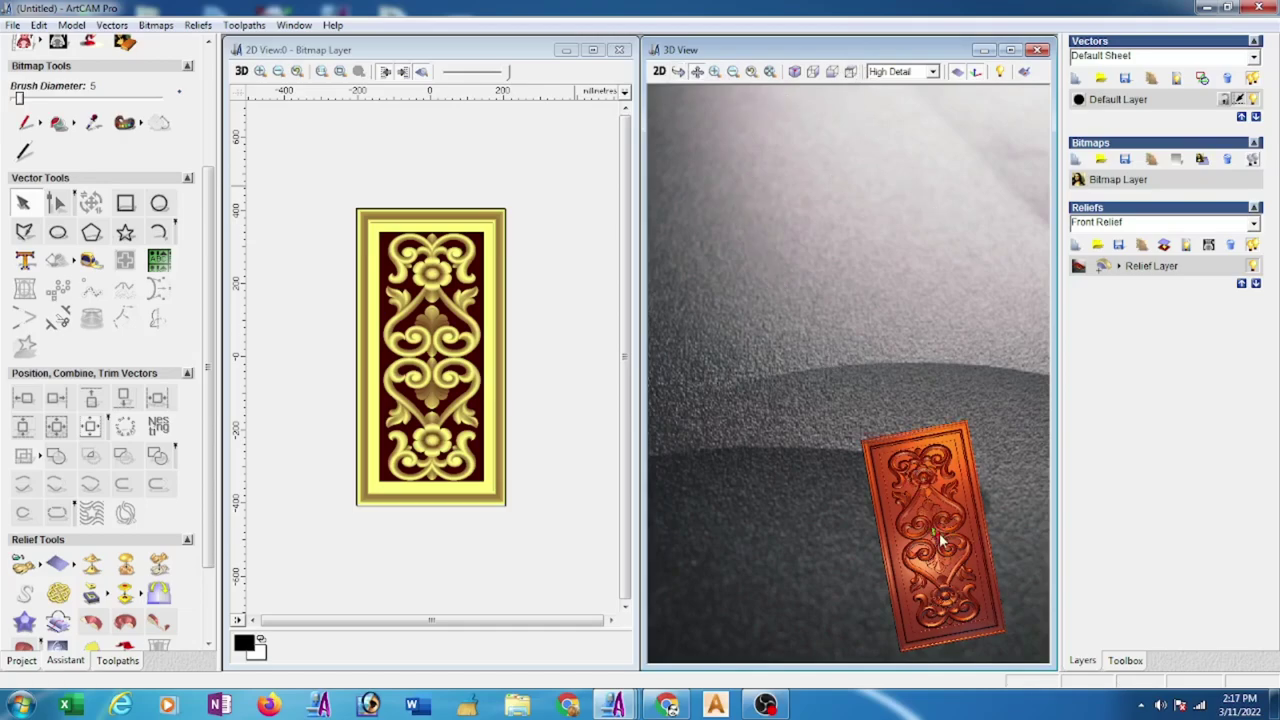
drag(826, 366, 953, 510)
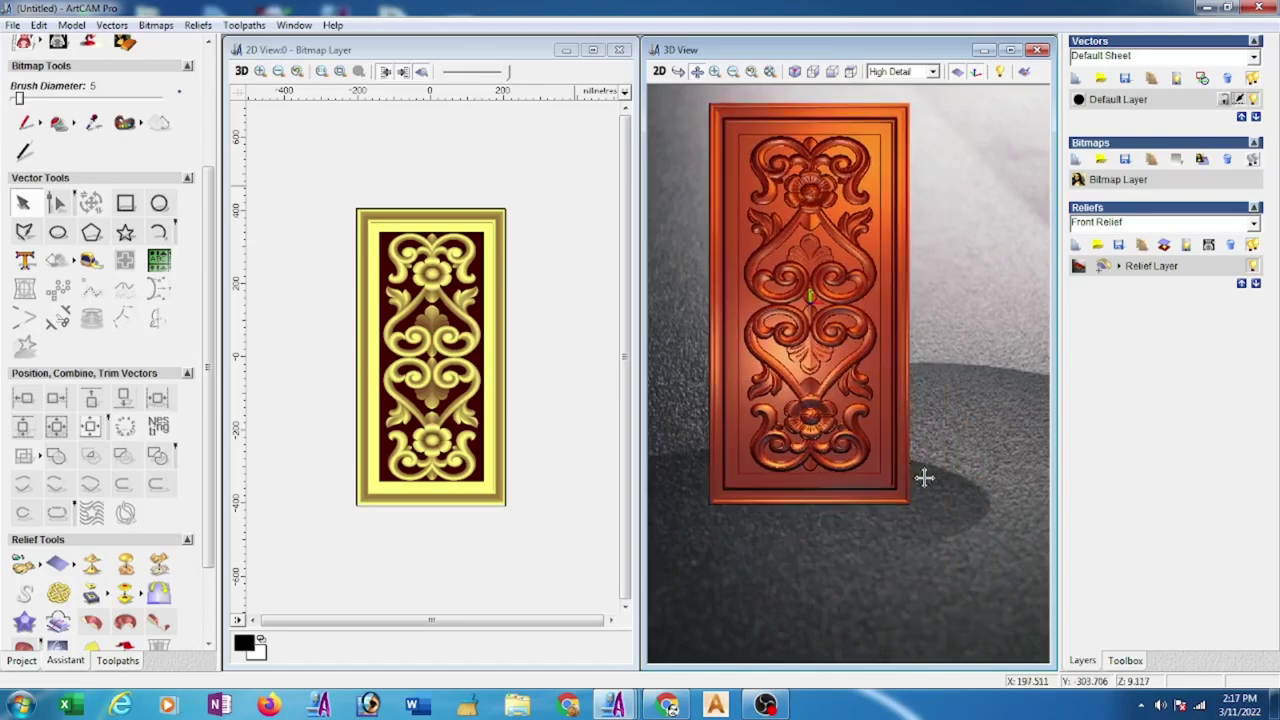
click(507, 388)
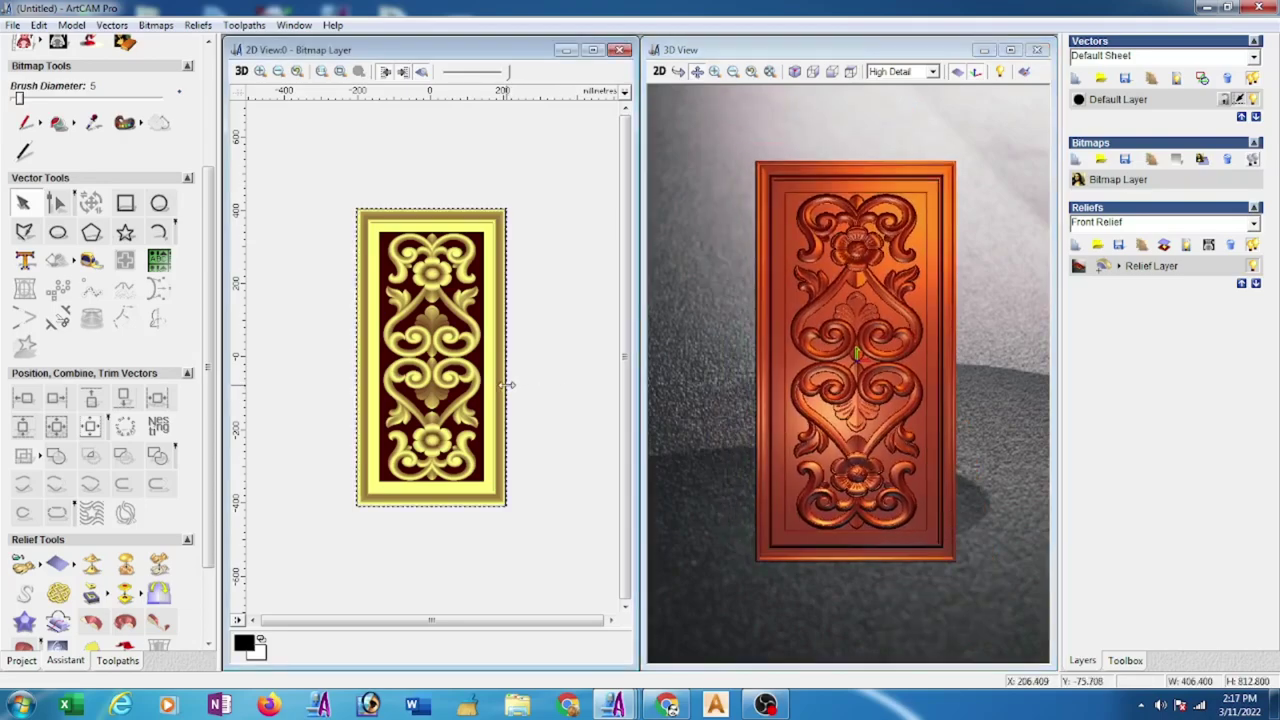
Offset the panel outline inward by 5 mm
click(117, 325)
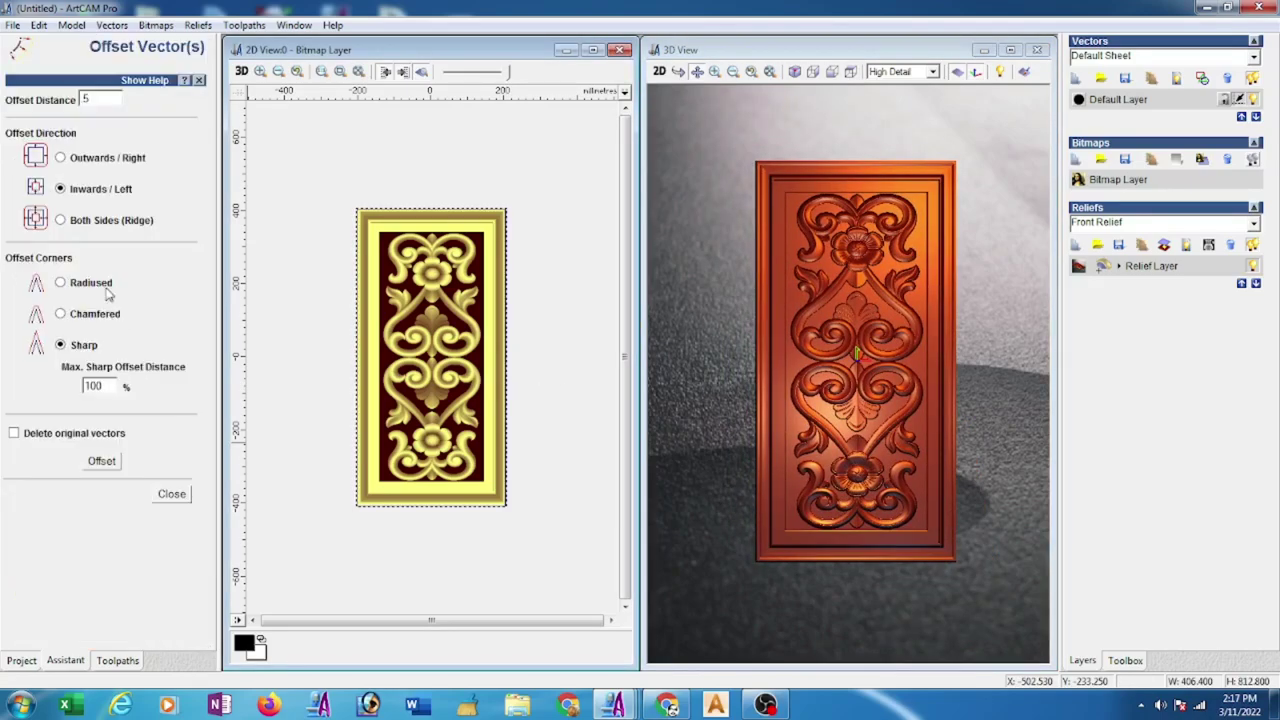
click(108, 462)
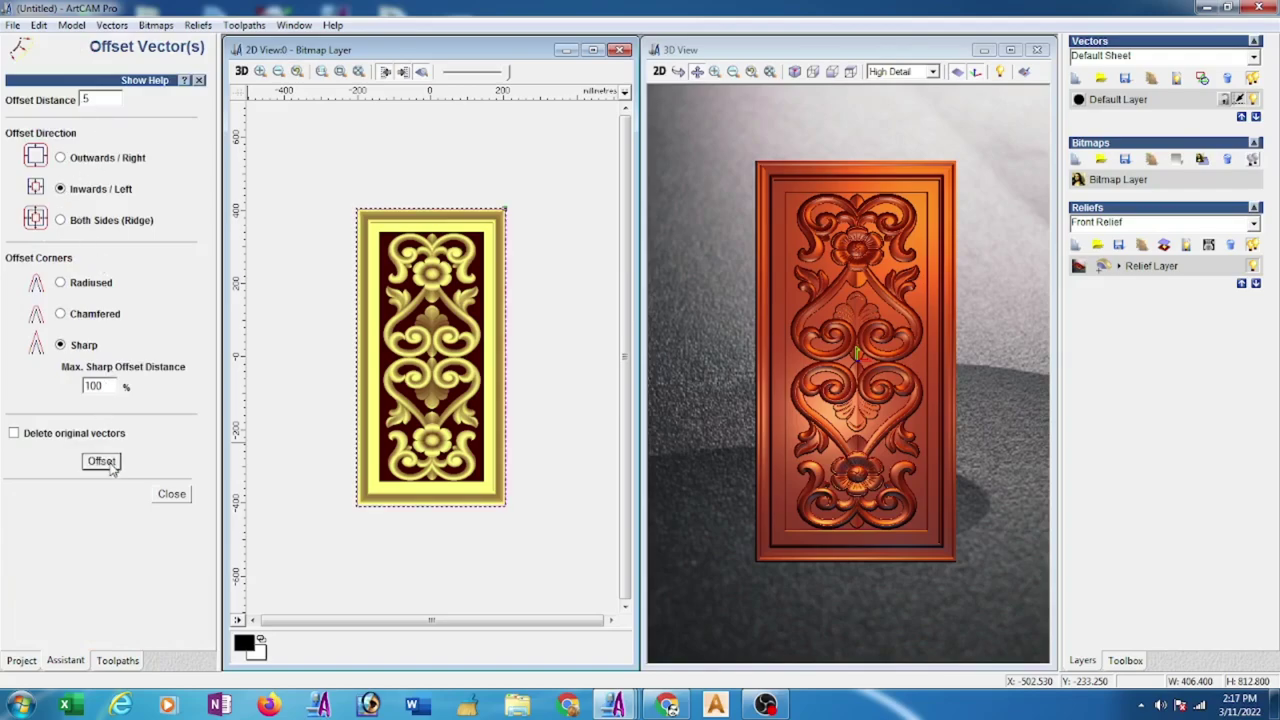
click(172, 494)
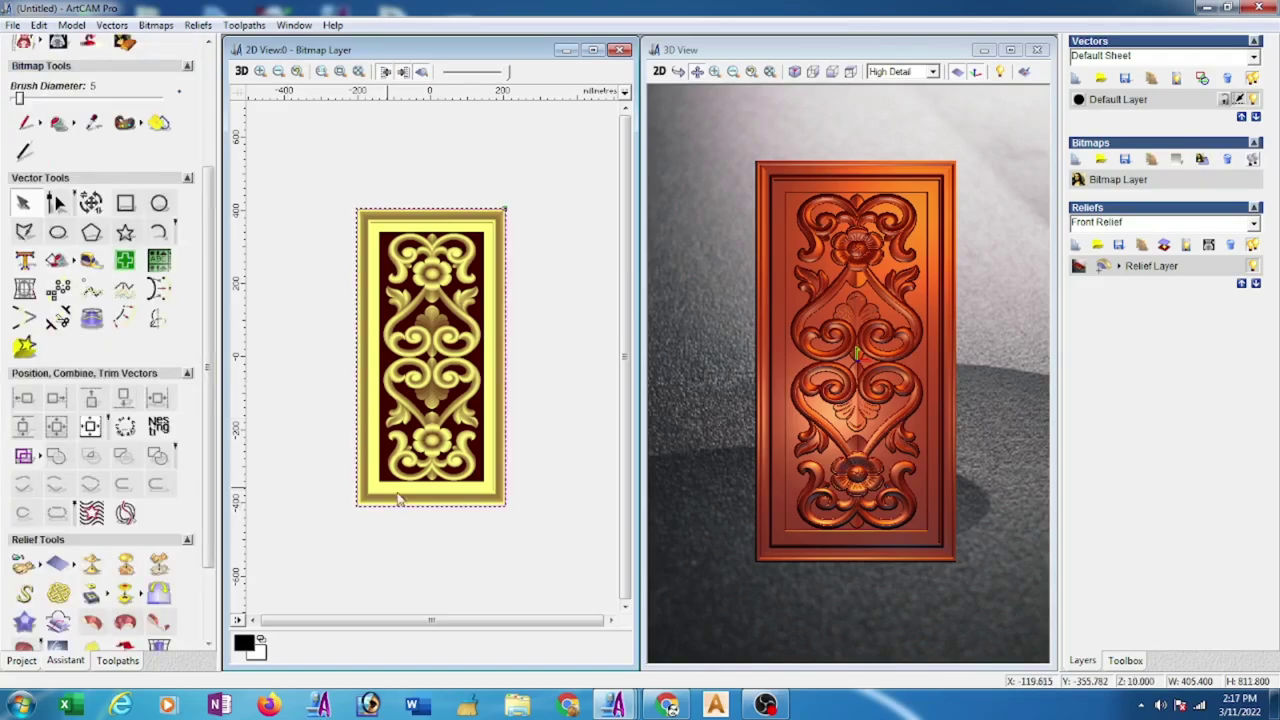
Calculate a 5 mm-deep profile toolpath using End Mill 6 mm on 35 mm material
click(117, 660)
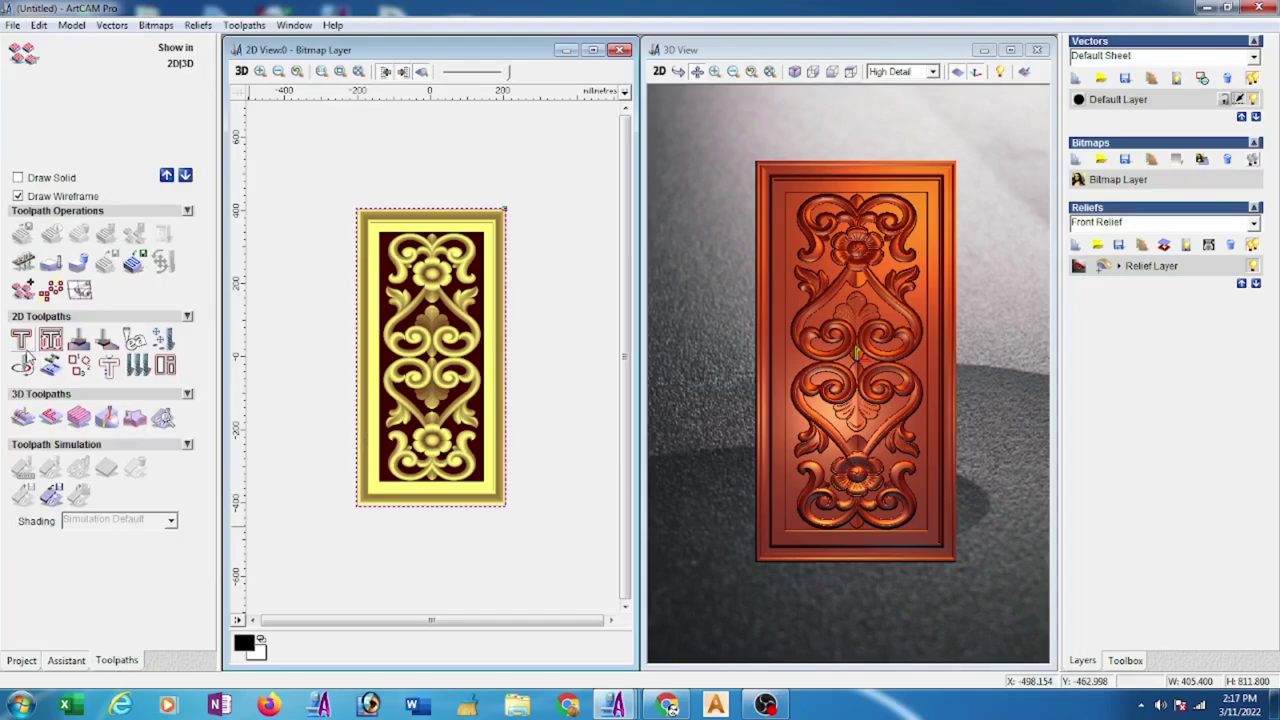
click(21, 341)
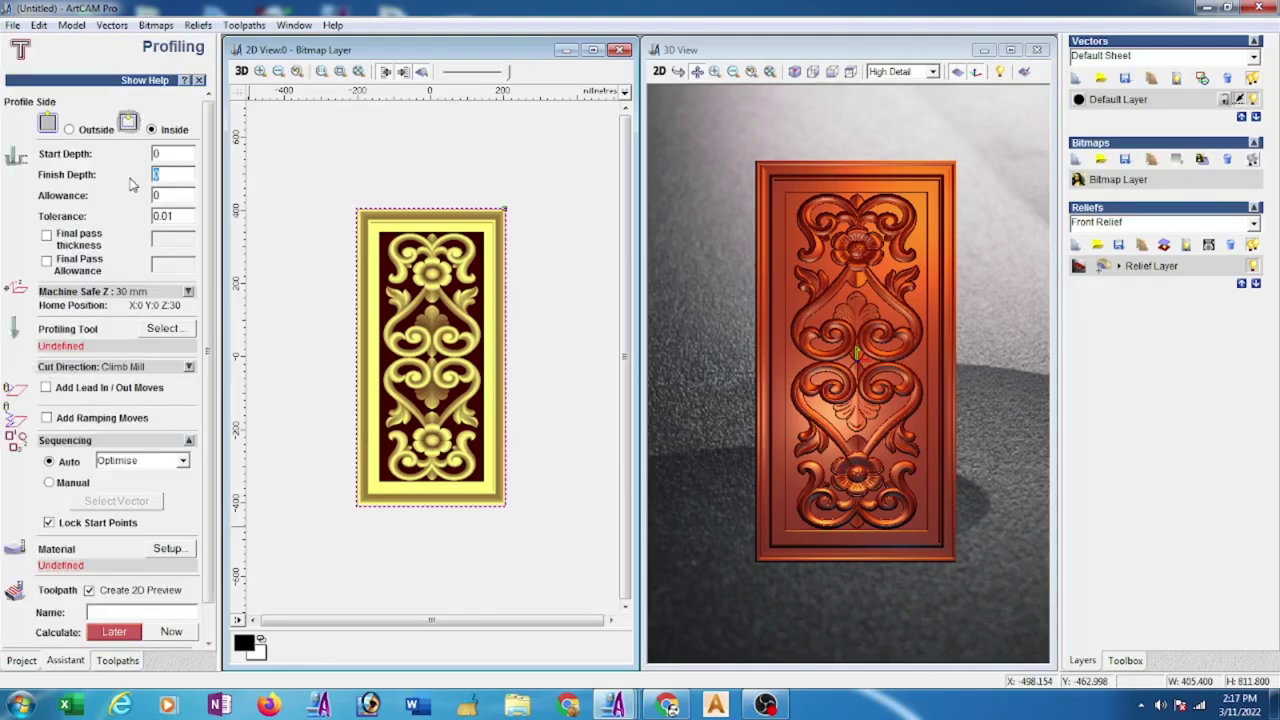
text(5)
click(163, 328)
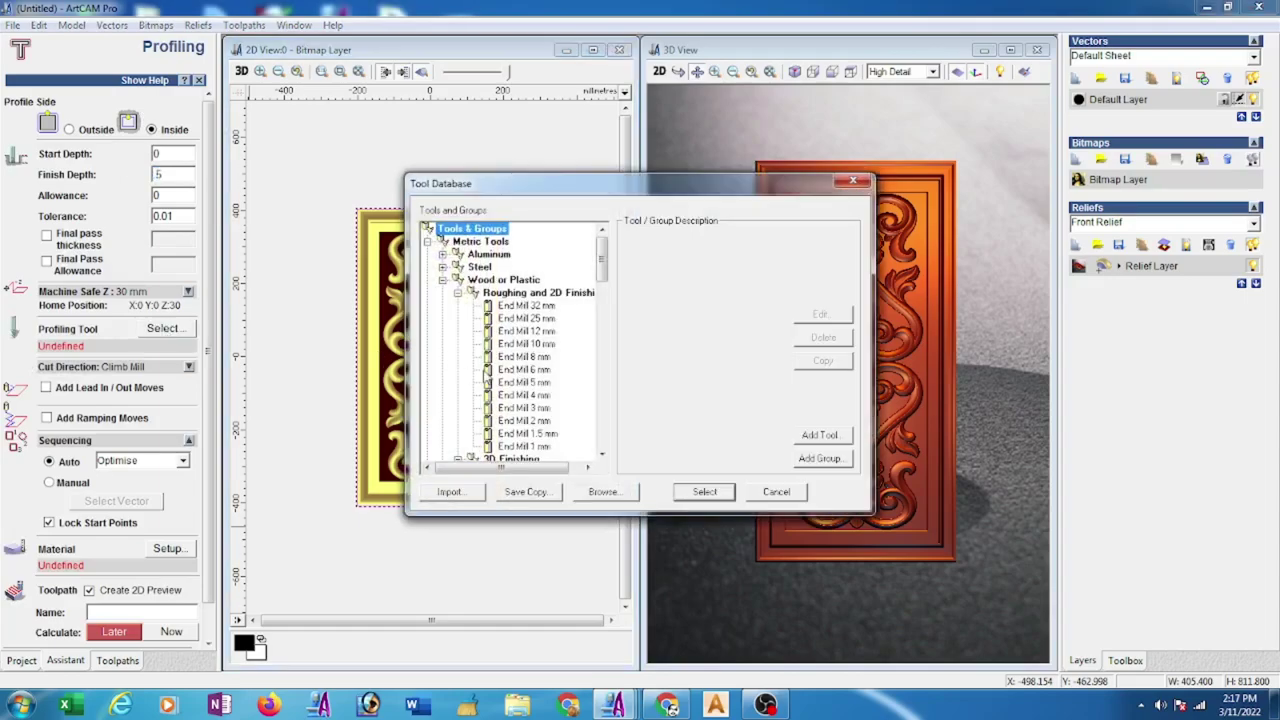
click(524, 369)
click(823, 316)
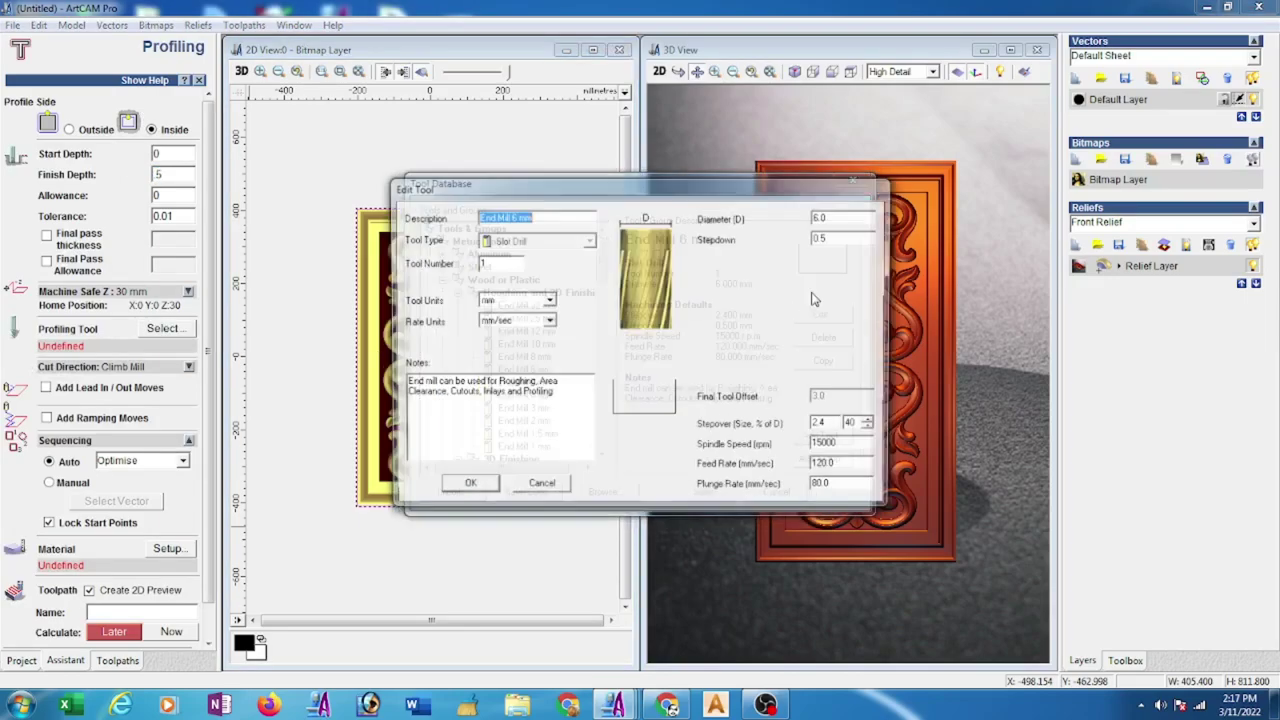
click(470, 488)
click(706, 492)
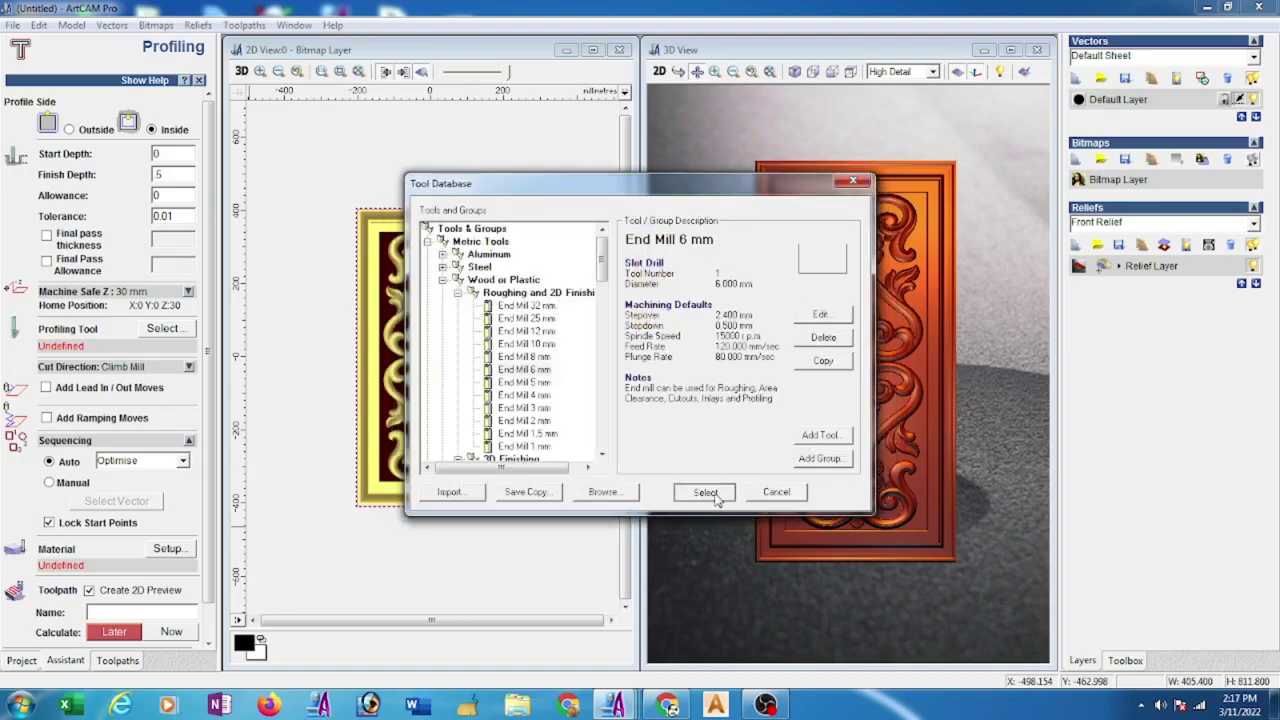
click(167, 550)
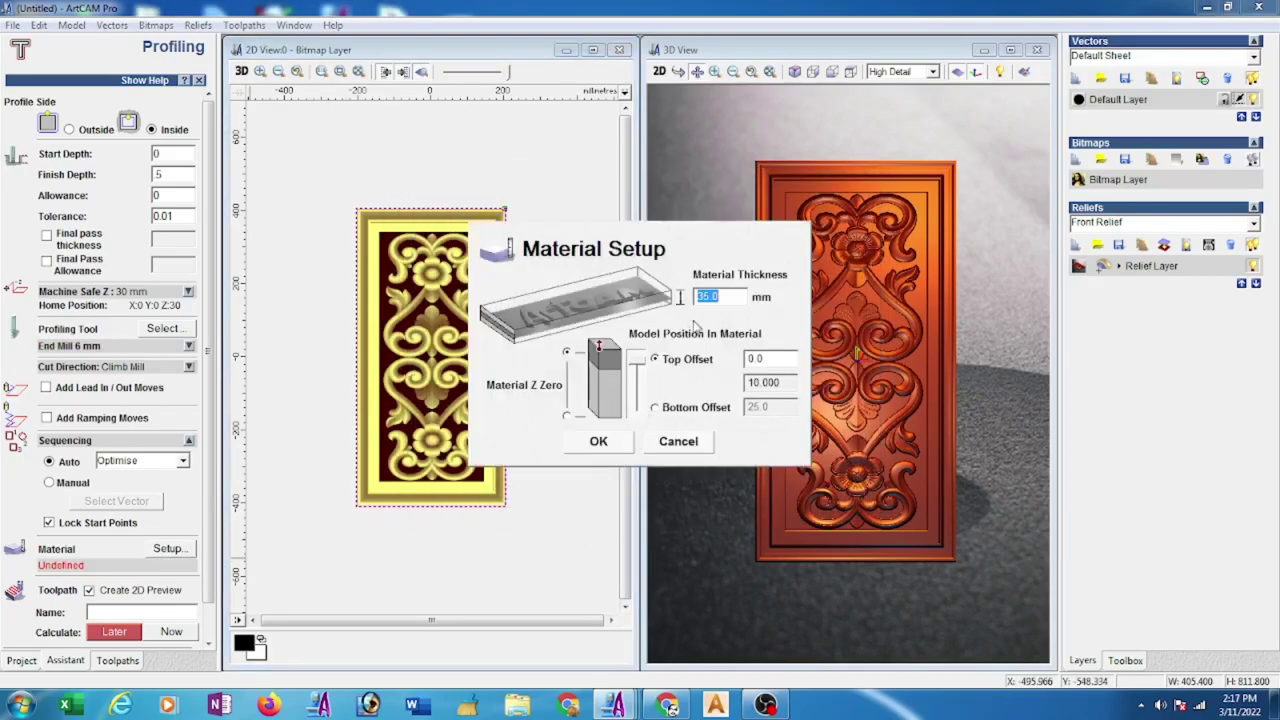
click(620, 443)
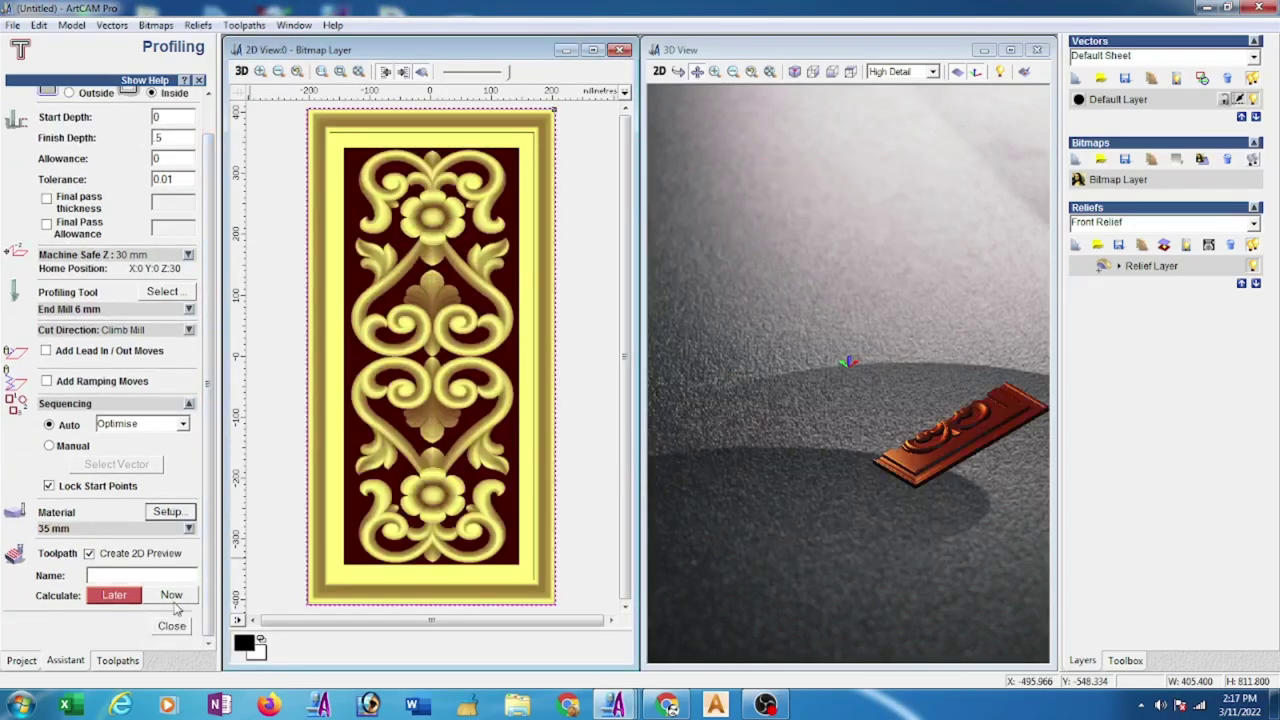
click(172, 596)
click(172, 626)
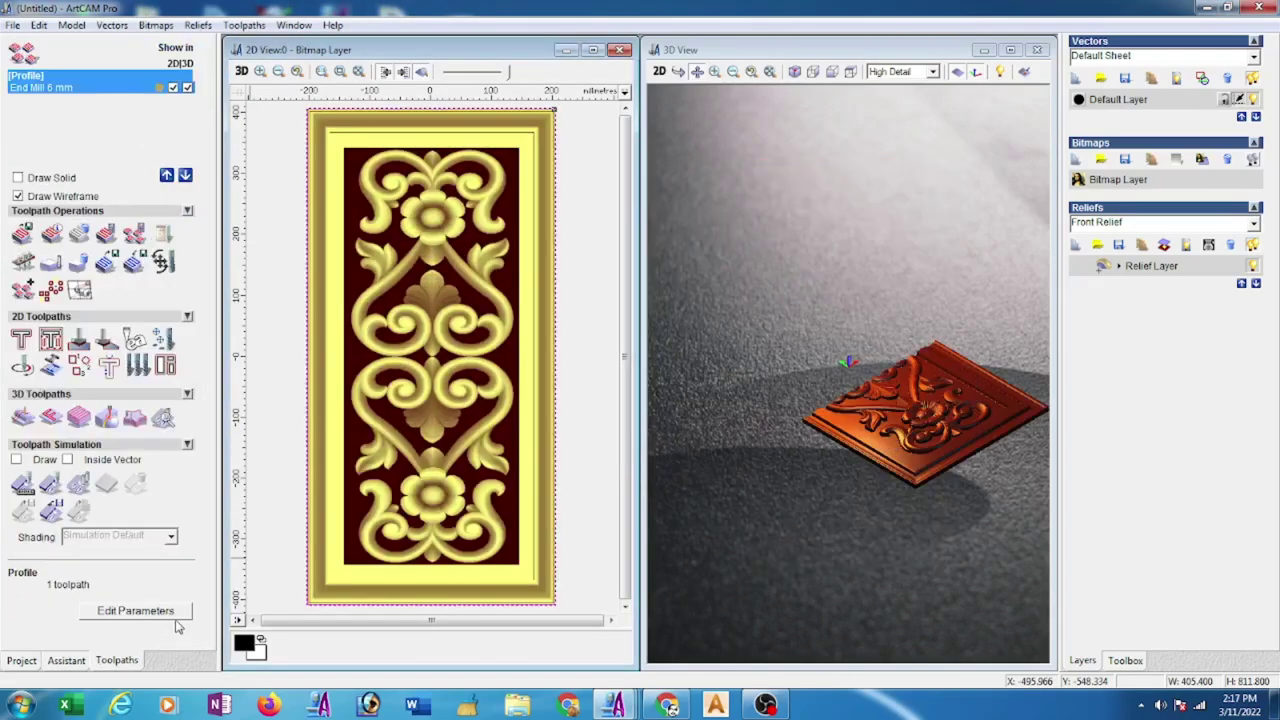
Calculate the raster Machine Relief toolpath using the Ball Nose 6 mm tool
click(23, 418)
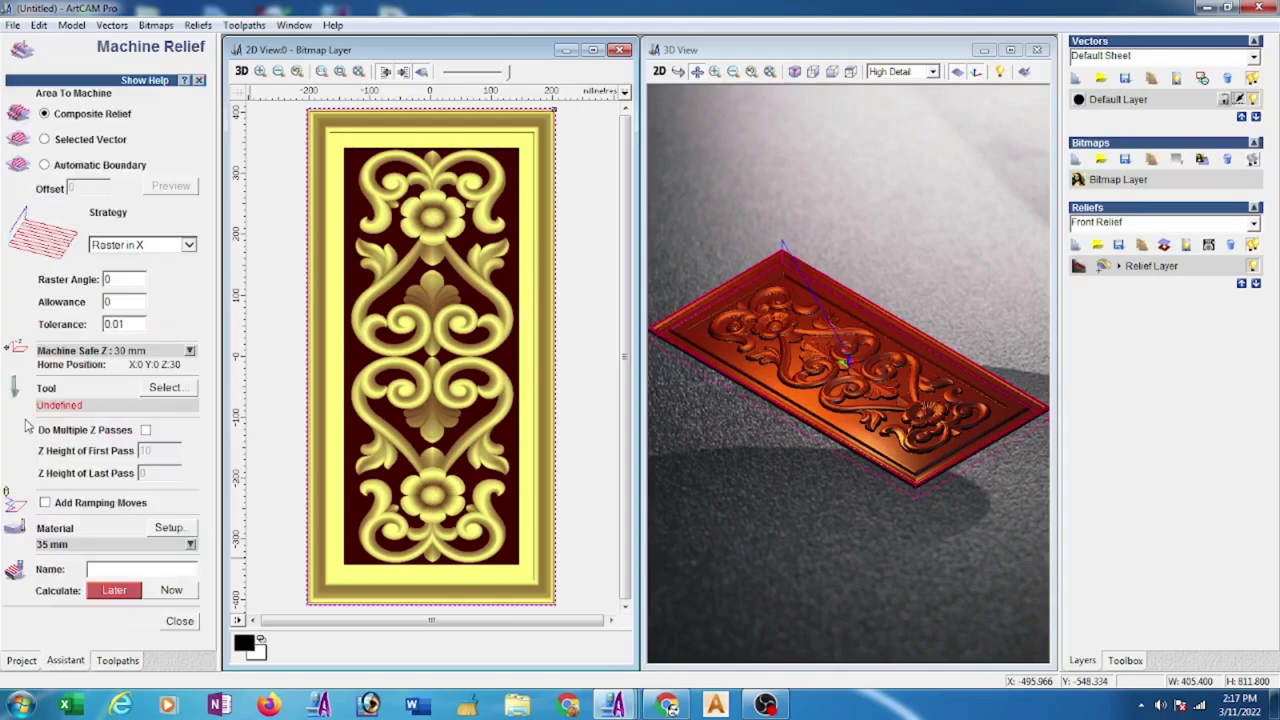
click(152, 390)
drag(600, 250, 609, 316)
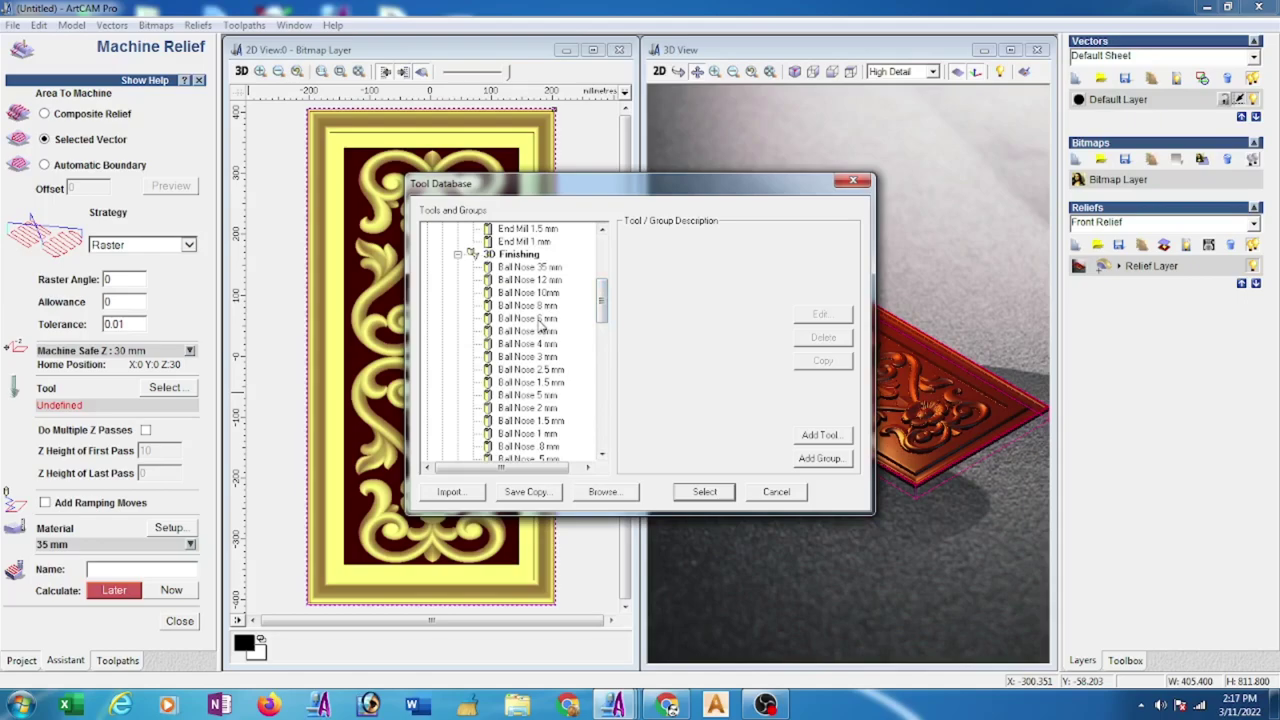
click(541, 319)
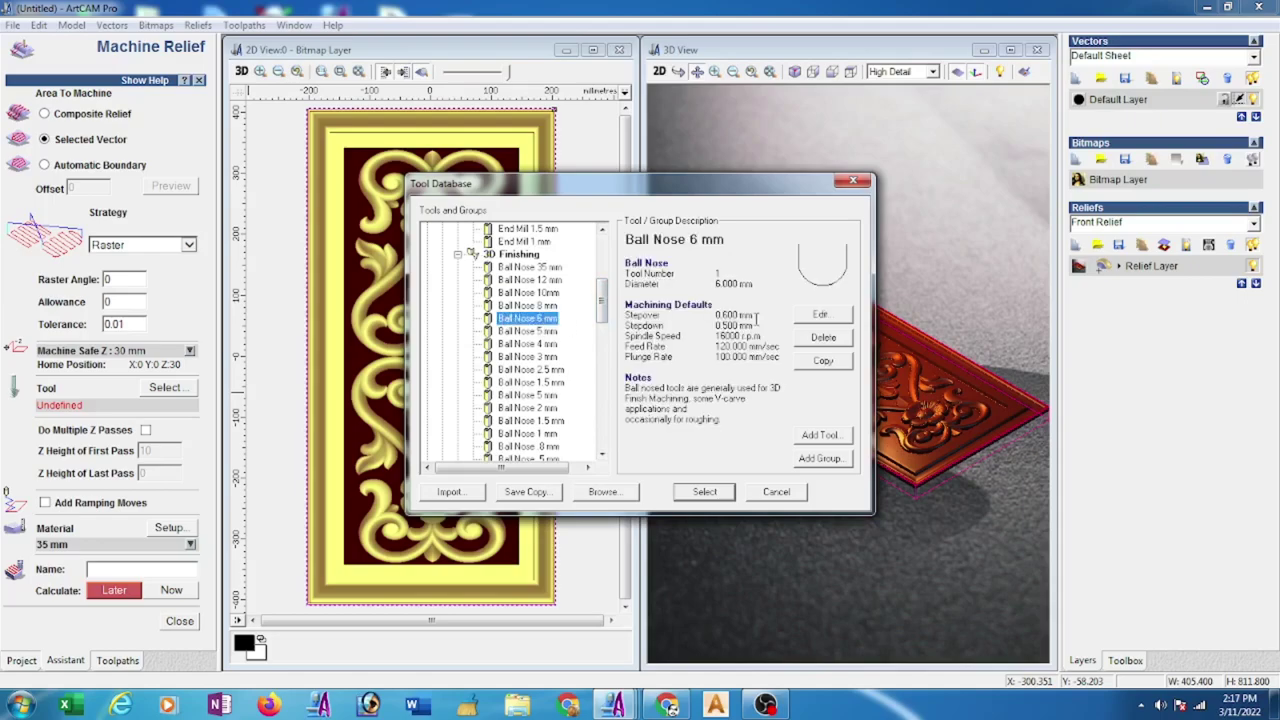
click(819, 316)
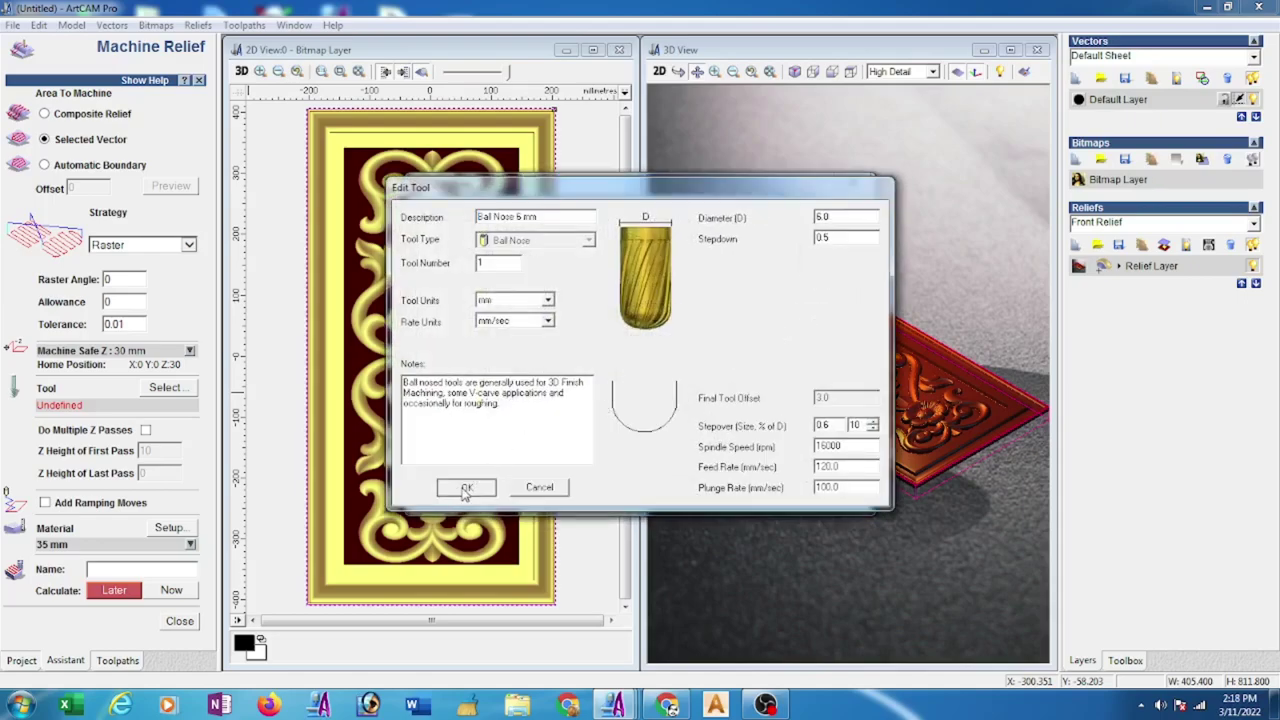
click(464, 489)
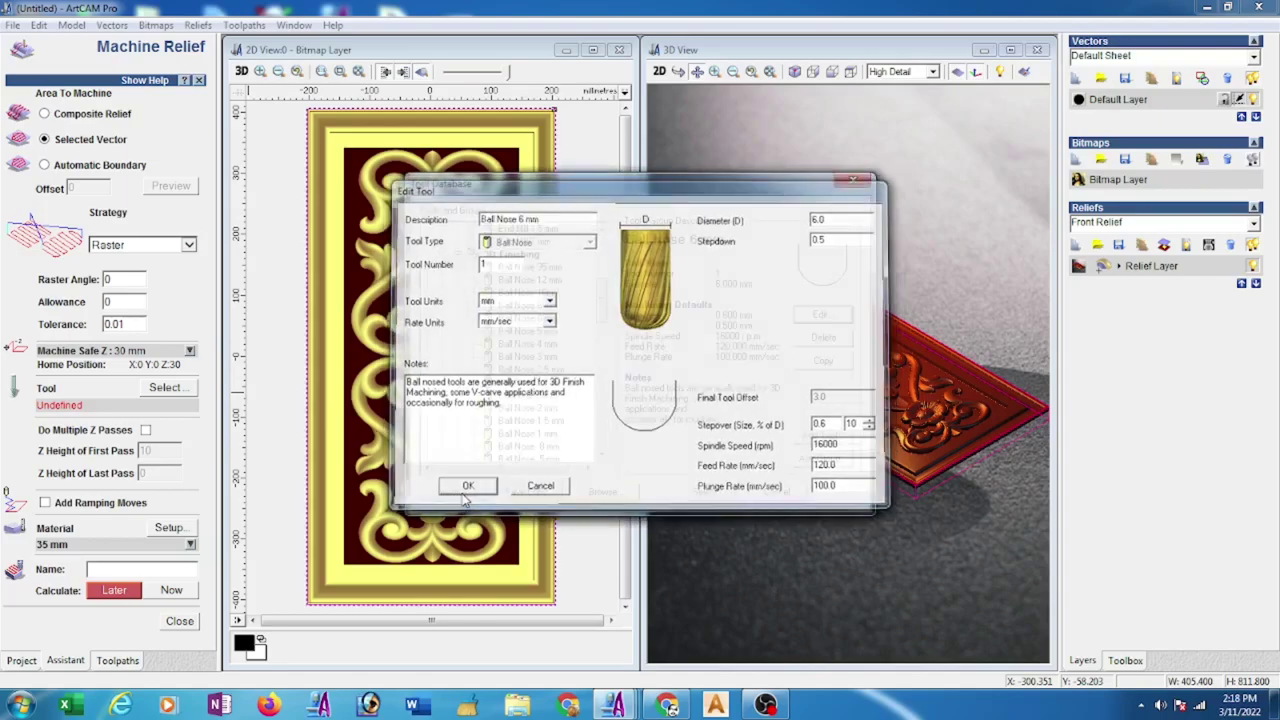
click(703, 489)
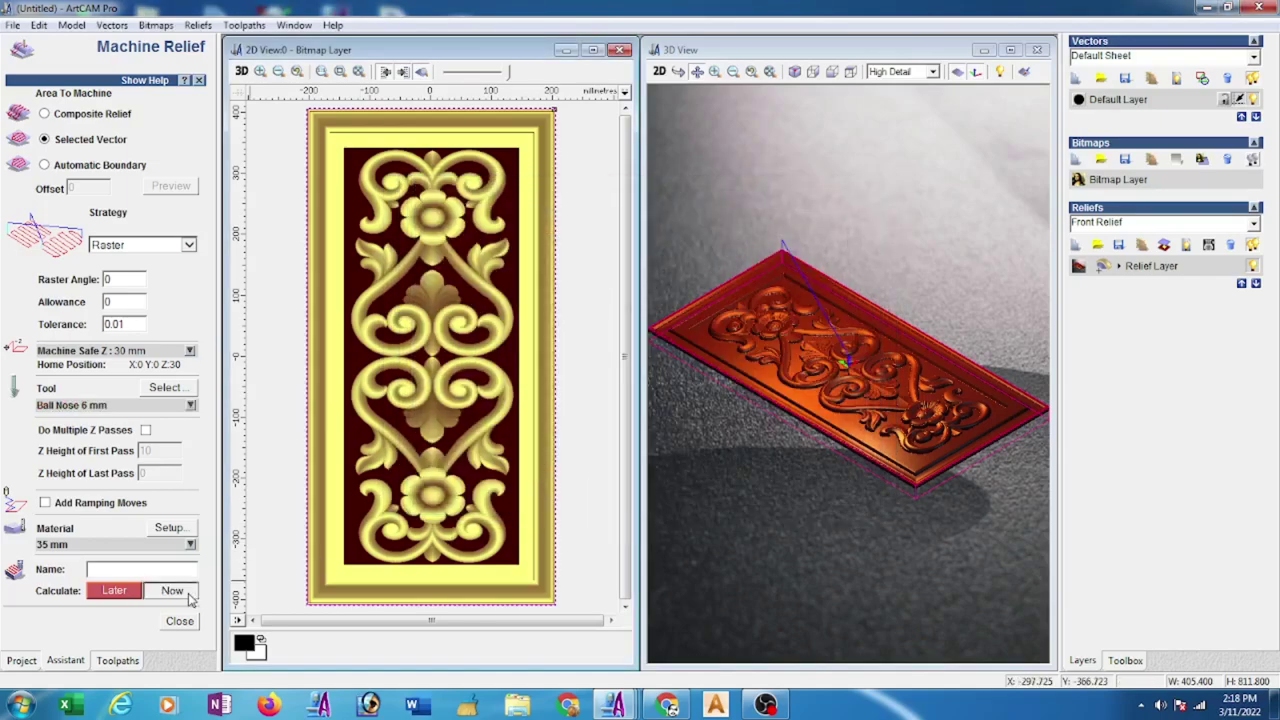
click(190, 596)
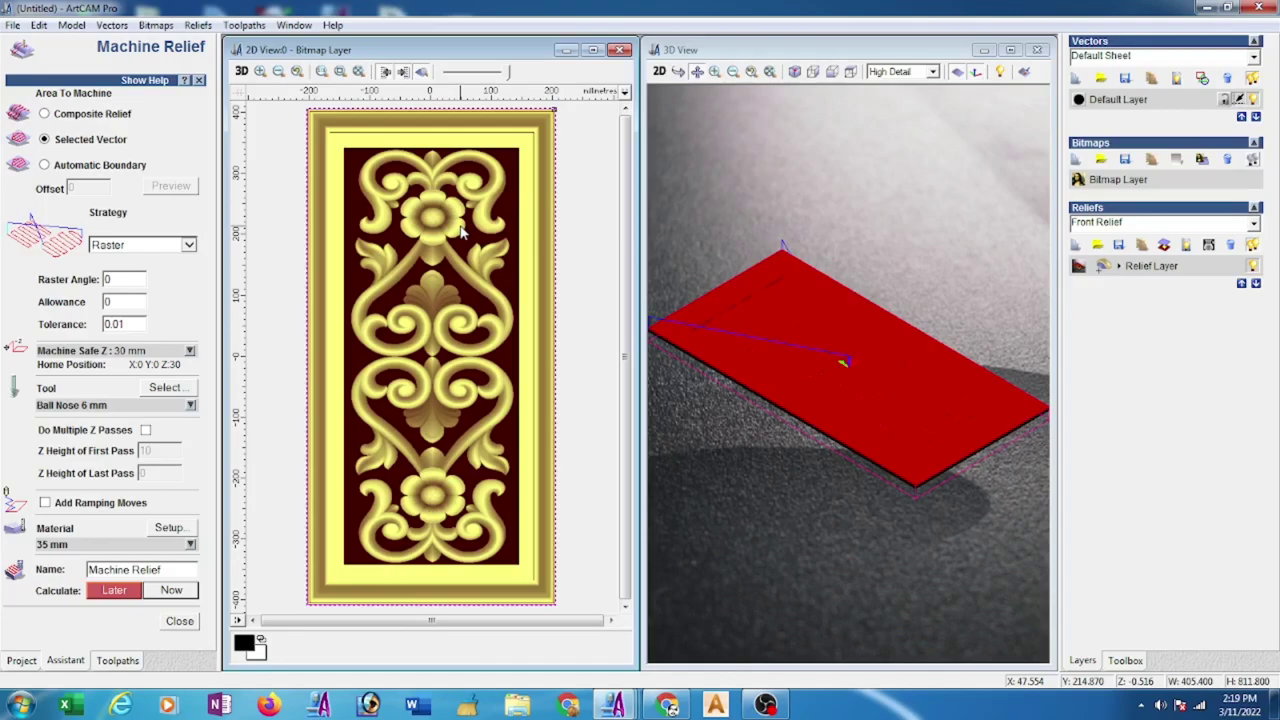
Close the Machine Relief settings and watch the carving simulation from Top view
click(194, 625)
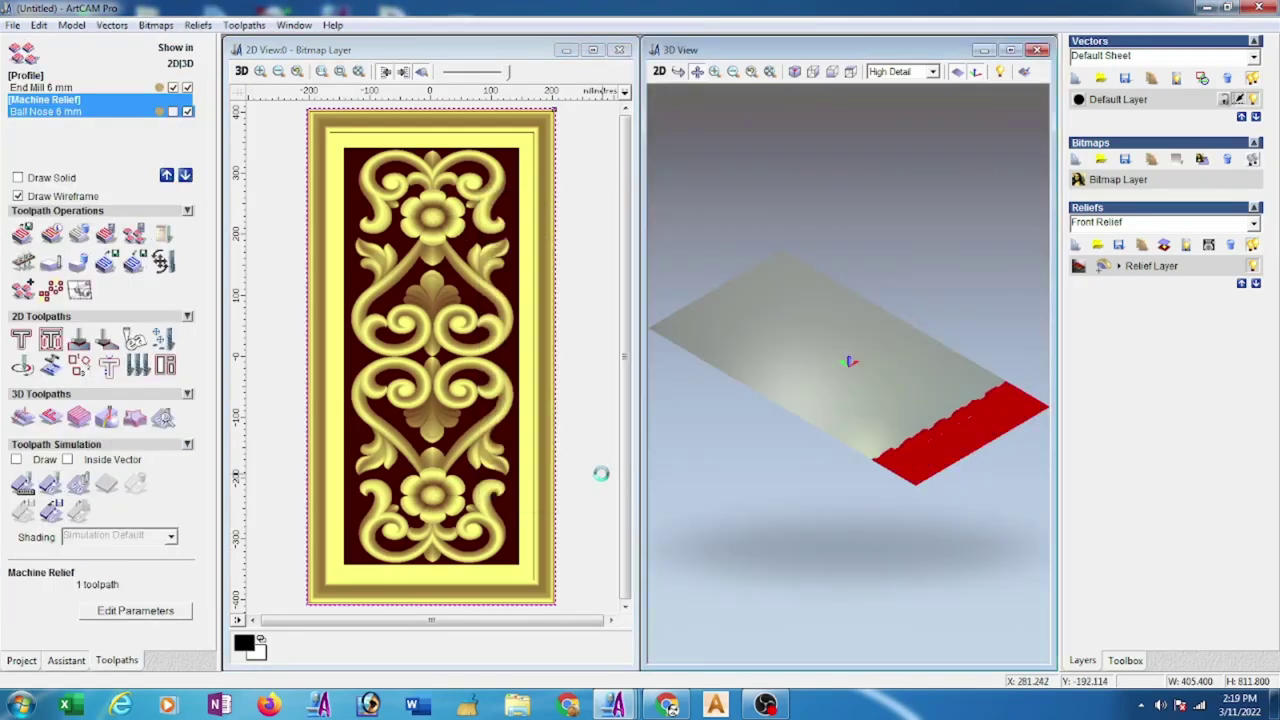
key(2)
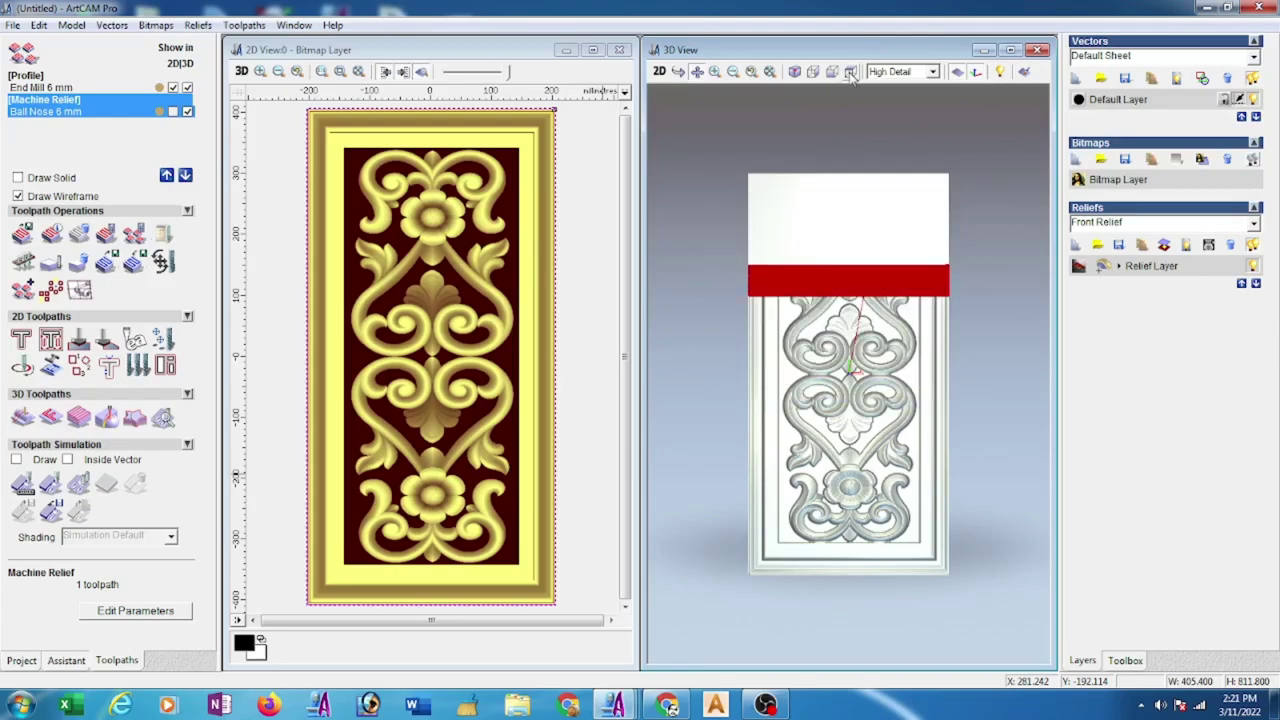